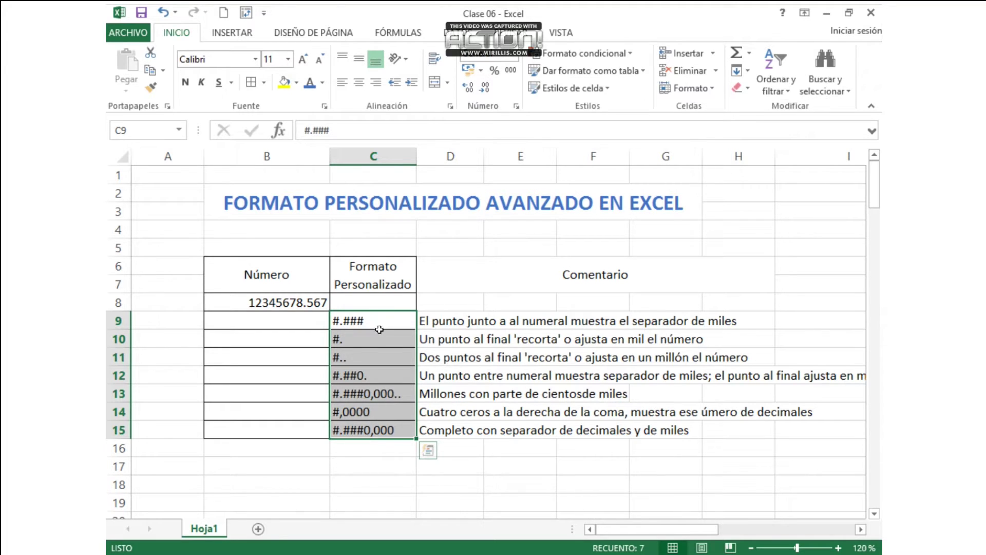
Step: Enter 8,9 in cell S5, to the side of the blue box with the format code notes
click(384, 376)
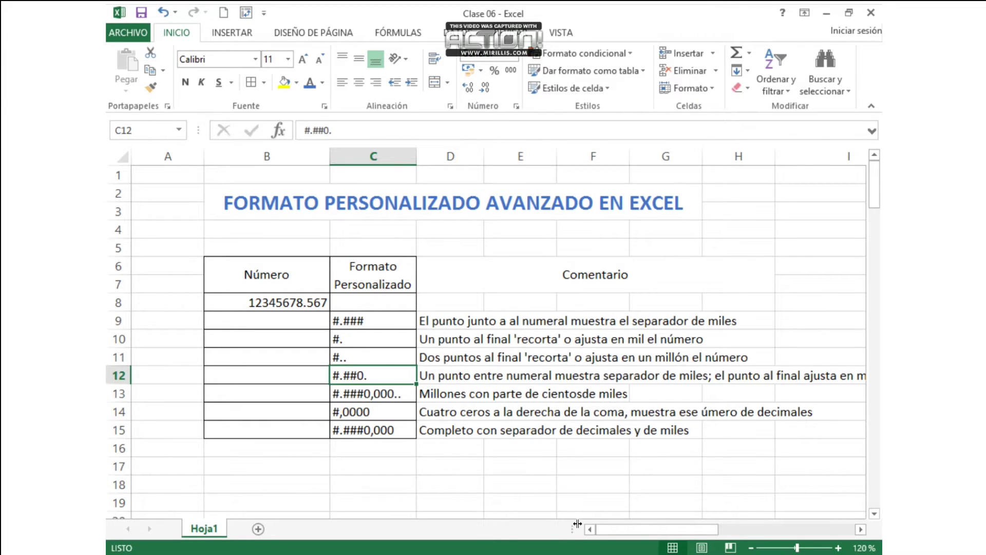
drag(673, 529, 786, 533)
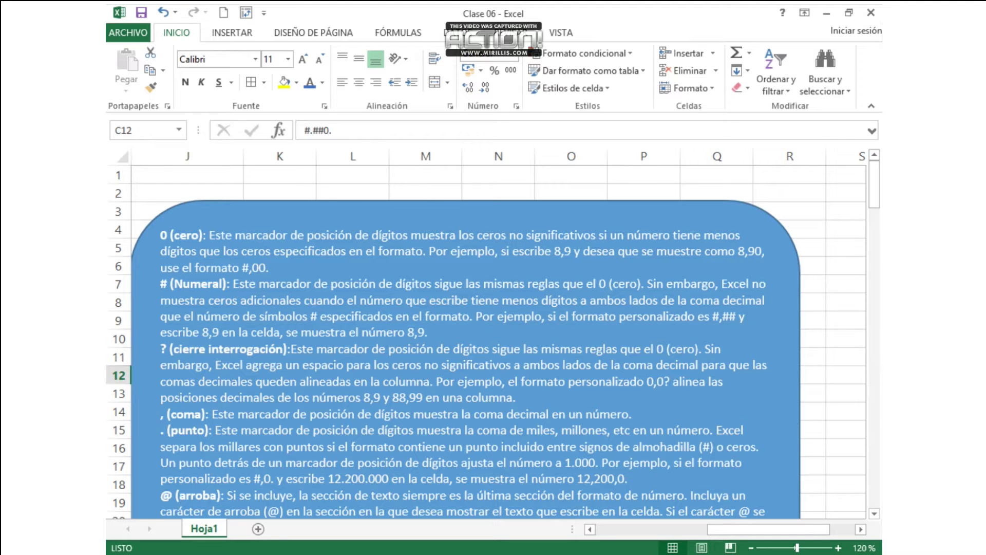
mouse_move(770, 529)
mouse_down()
mouse_move(691, 528)
mouse_move(722, 527)
mouse_move(673, 518)
mouse_move(784, 522)
mouse_up()
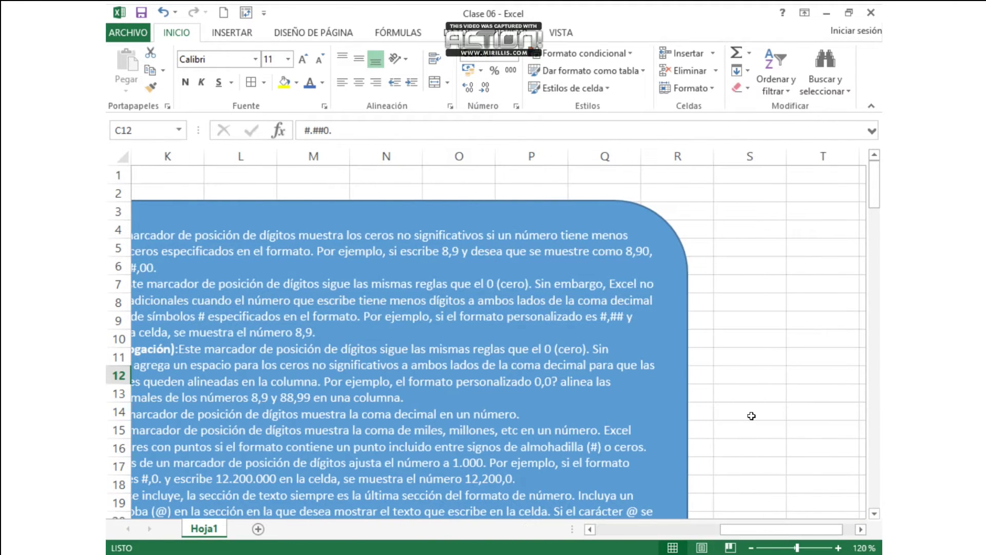
click(753, 246)
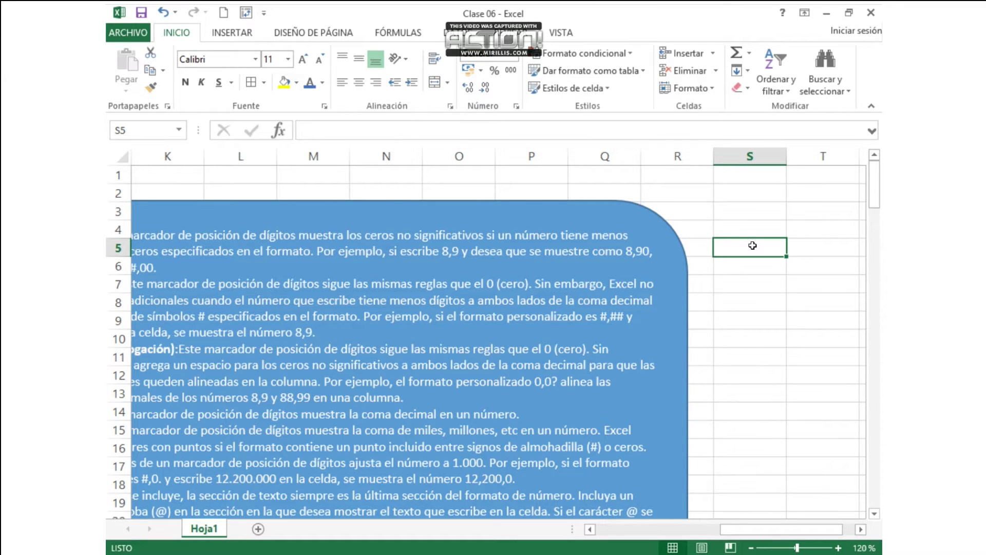
text(8,9)
key(Return)
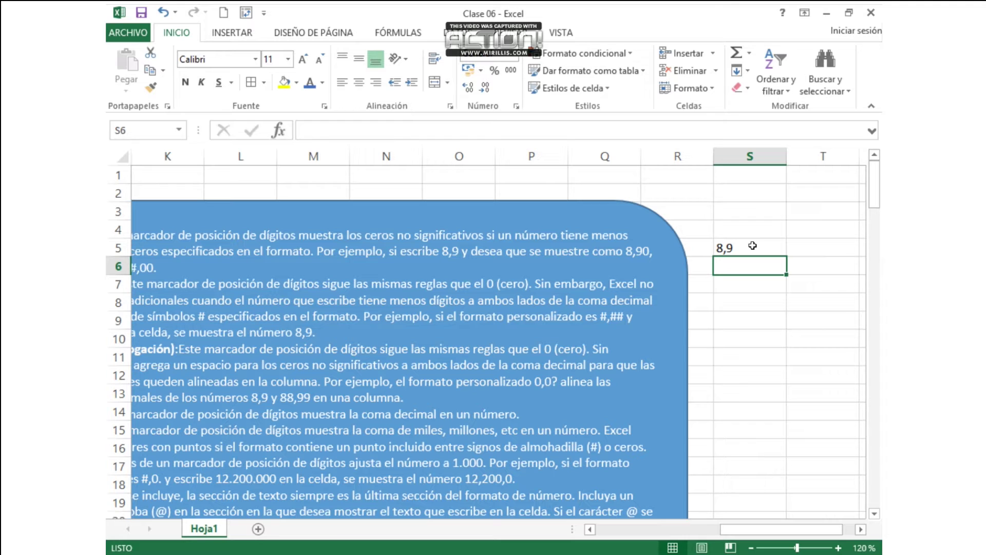
Step: Replace the entry in cell S5 with 8.9, using a point as the decimal separator
click(753, 245)
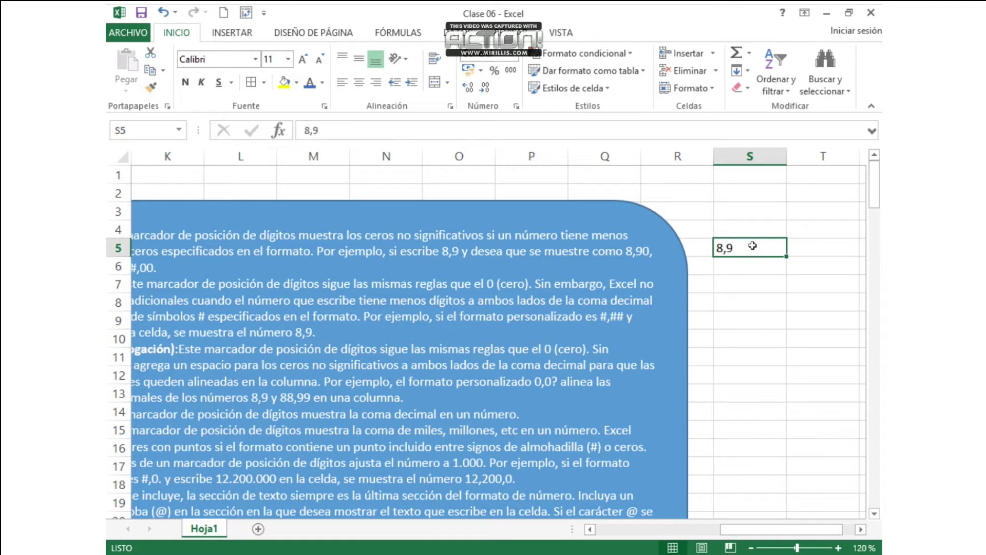
key(BackSpace)
text(8.9)
key(Return)
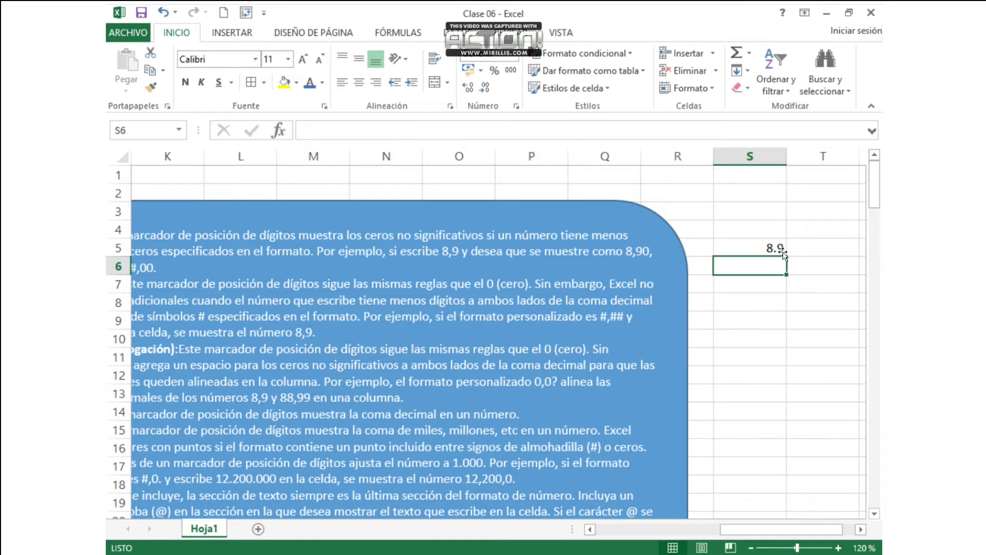
Step: Apply the custom number format #,00 to the empty cell T5
click(799, 247)
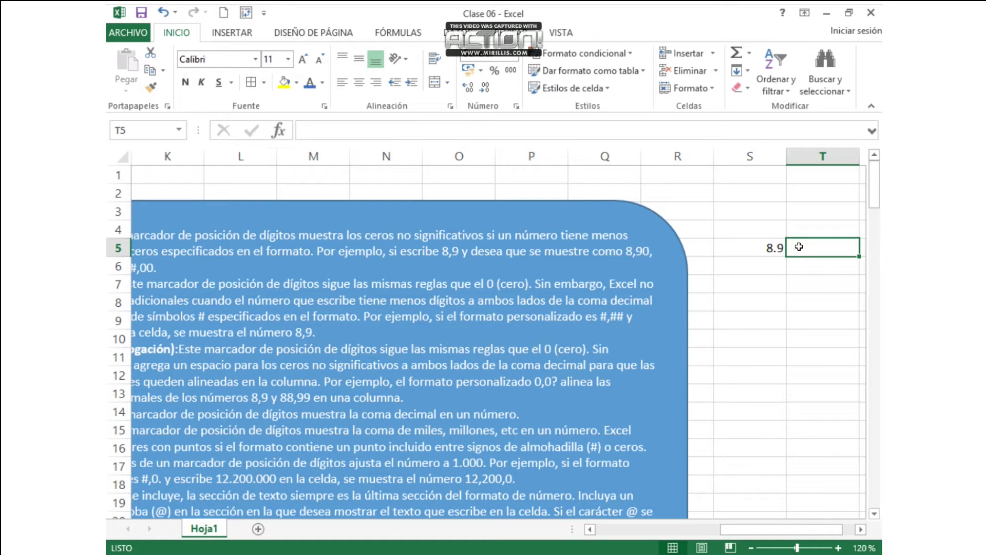
click(514, 54)
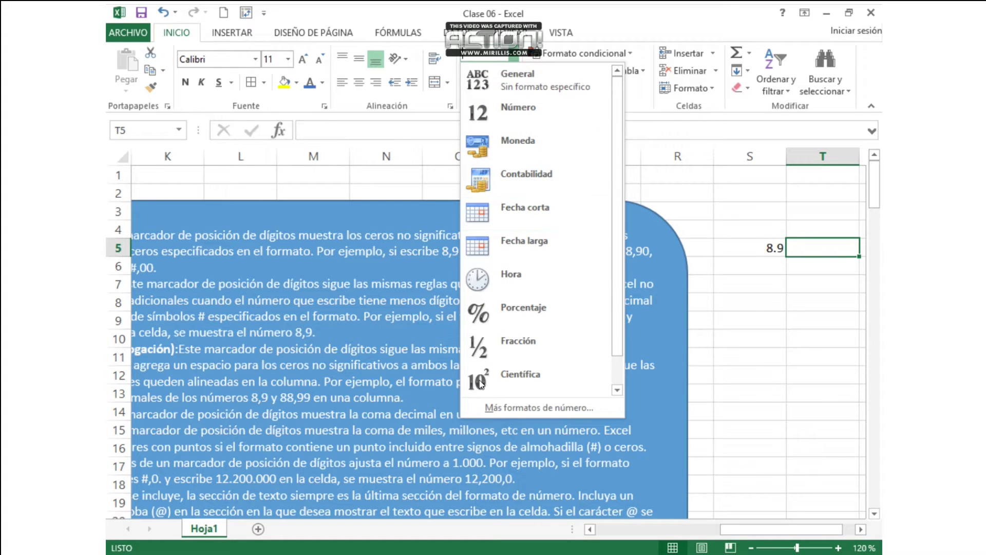
click(497, 408)
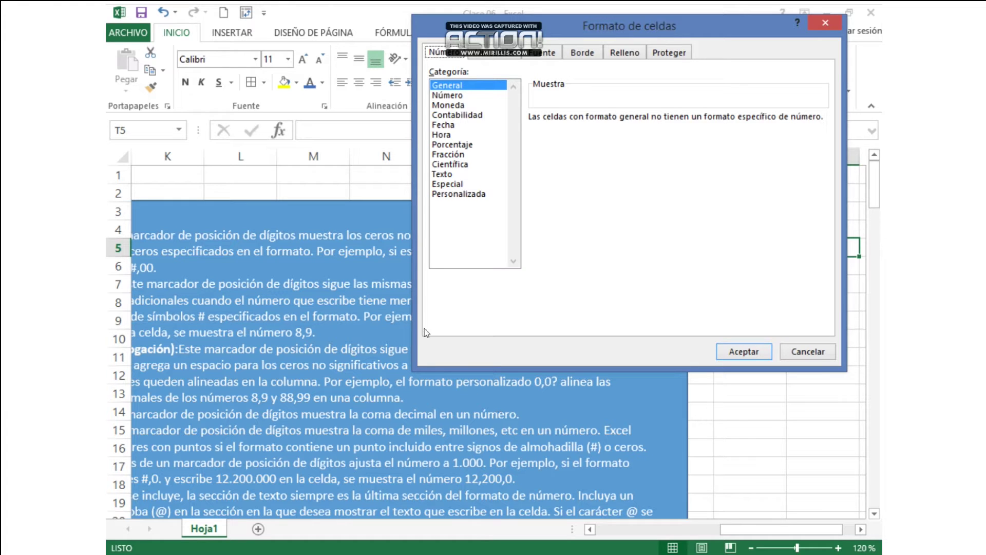
click(469, 194)
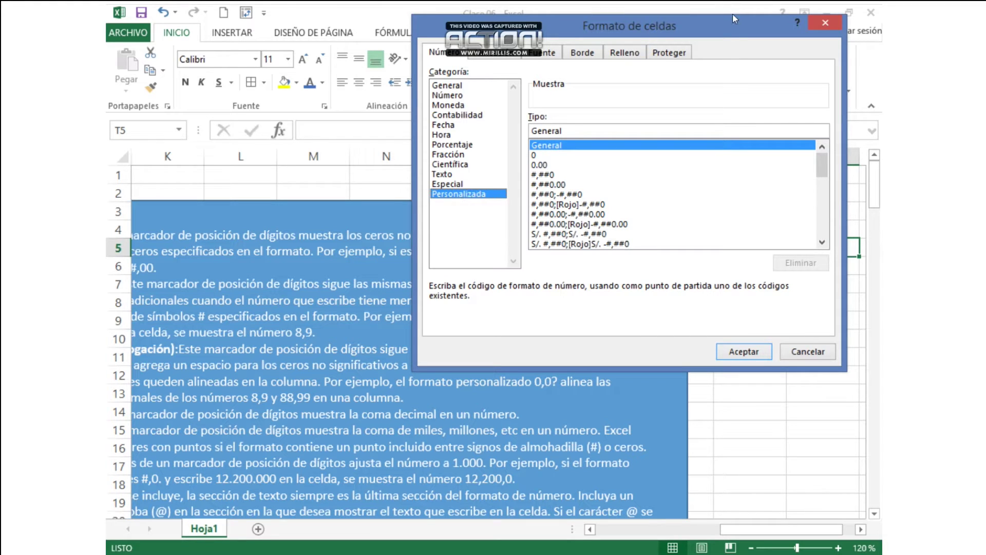
drag(732, 23, 560, 44)
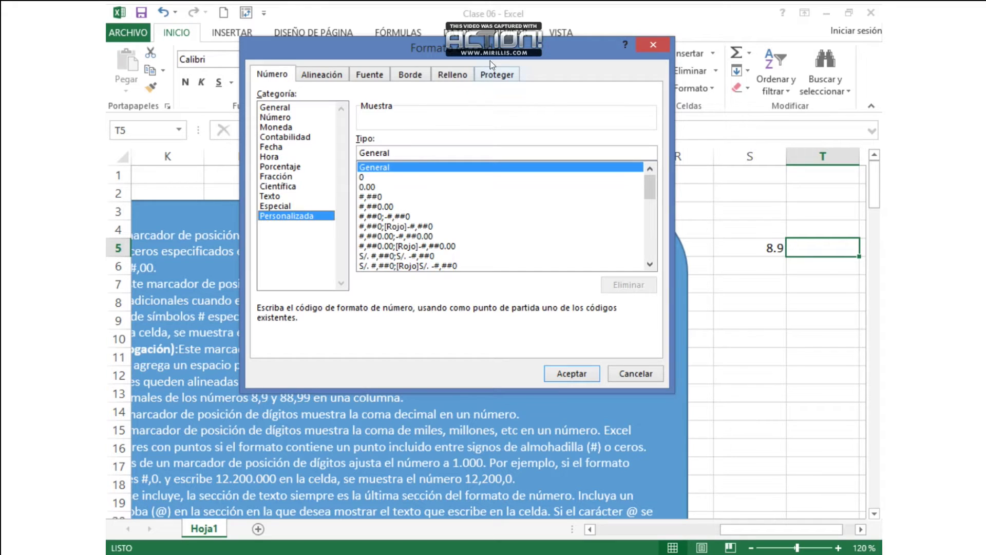
drag(504, 54, 496, 303)
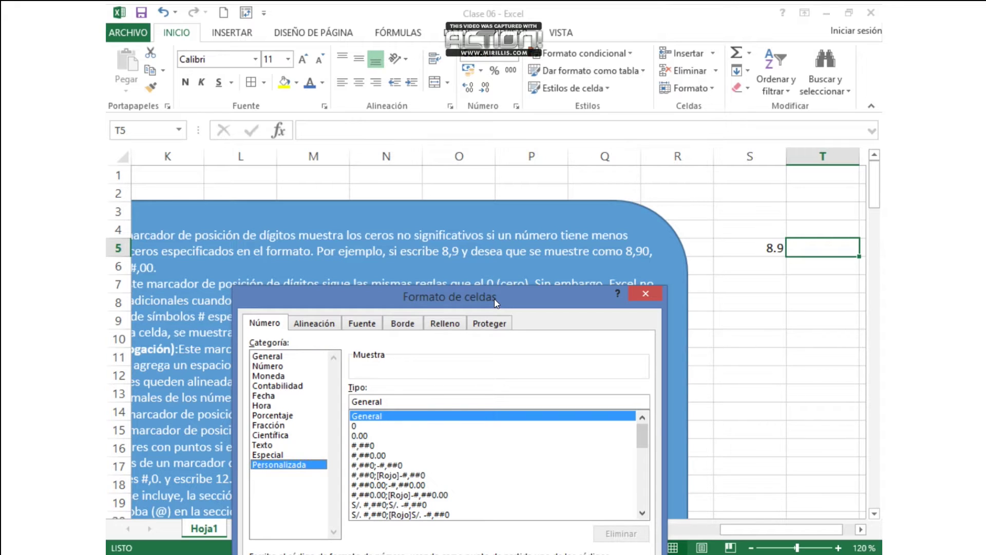
drag(495, 302, 490, 171)
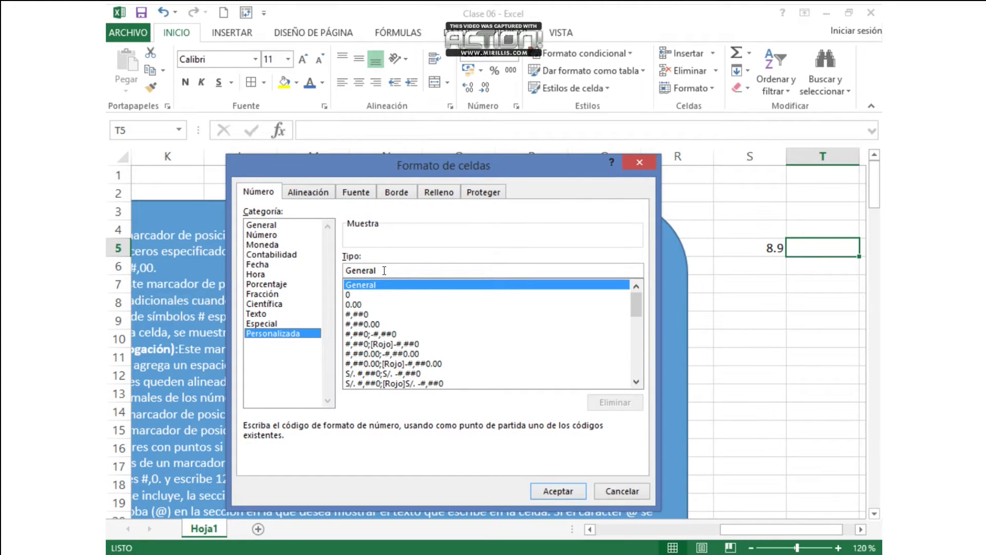
drag(384, 270, 347, 268)
mouse_move(485, 159)
mouse_down()
mouse_move(466, 257)
mouse_move(497, 173)
mouse_up()
text(#)
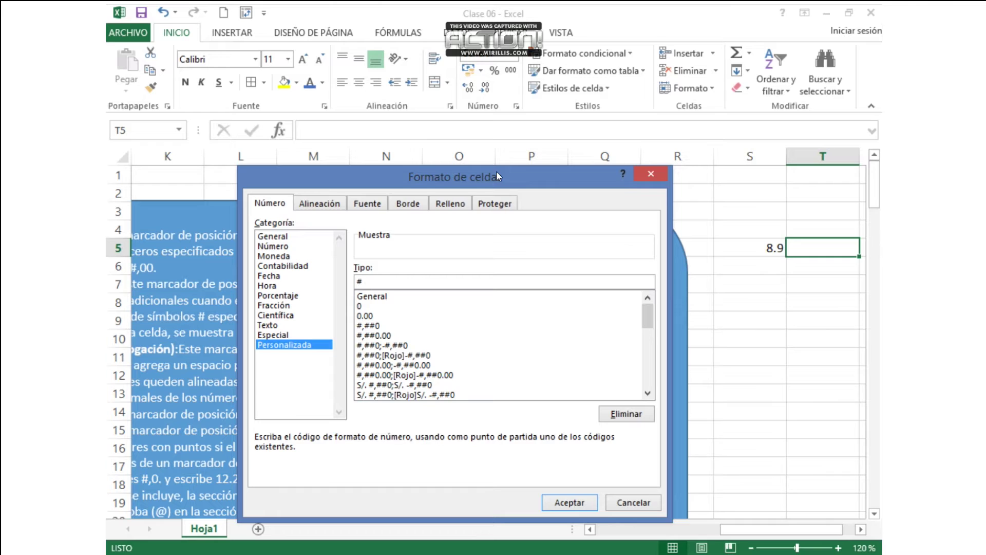
text(,)
key(BackSpace)
text(.)
key(BackSpace)
text(,00)
click(580, 502)
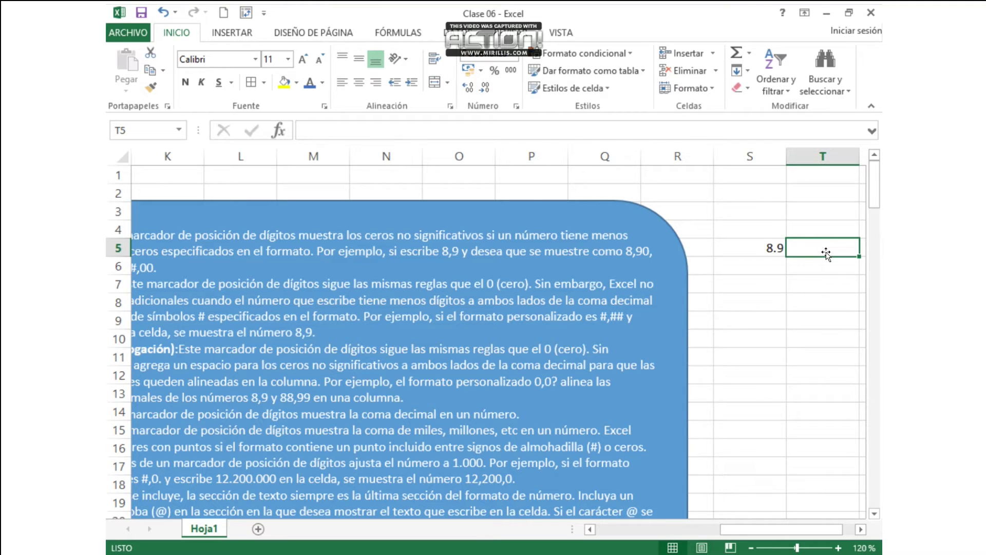
Step: Enter the value 8.9 in cell T5
text(8)
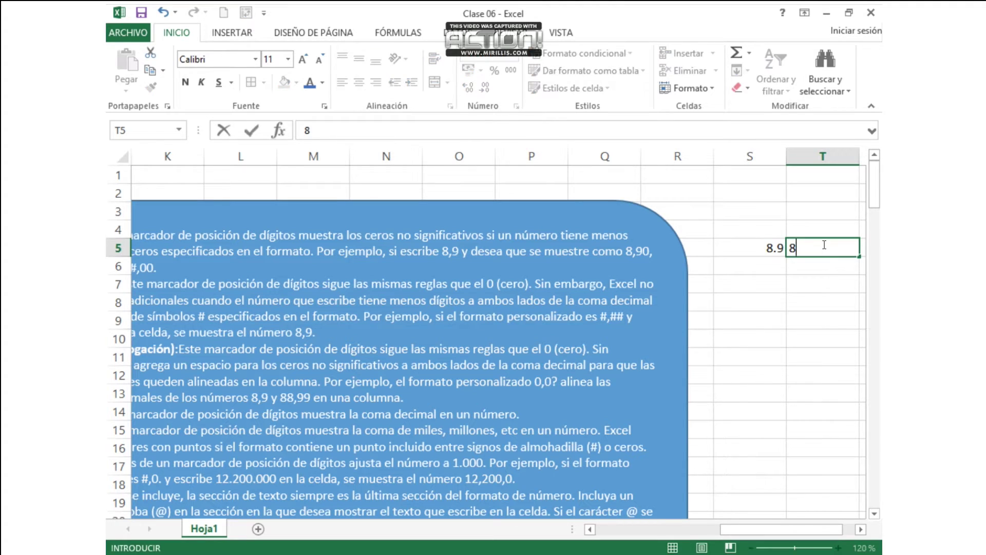
text(.9)
key(Return)
Step: Change the custom number format of cell T5 to #.00
click(844, 242)
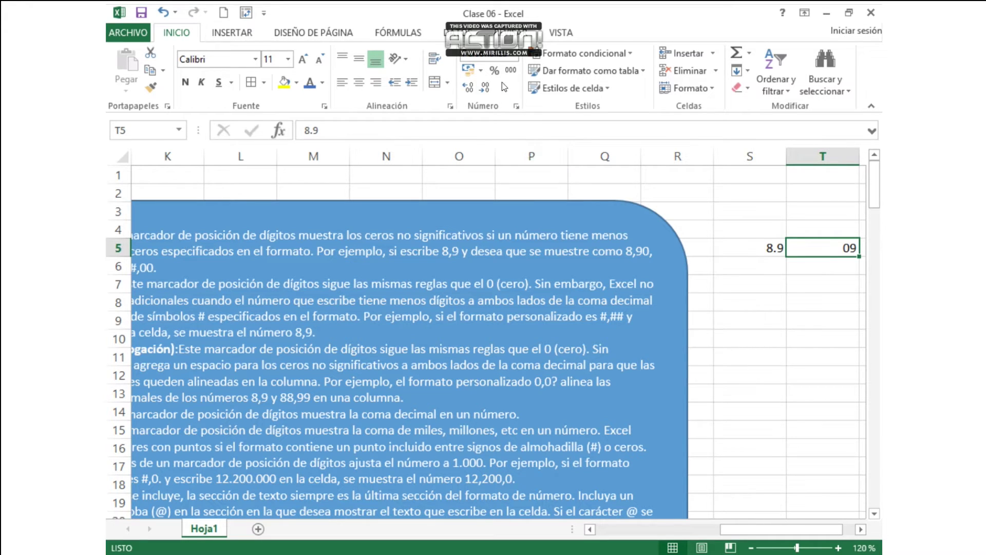
click(521, 53)
click(560, 406)
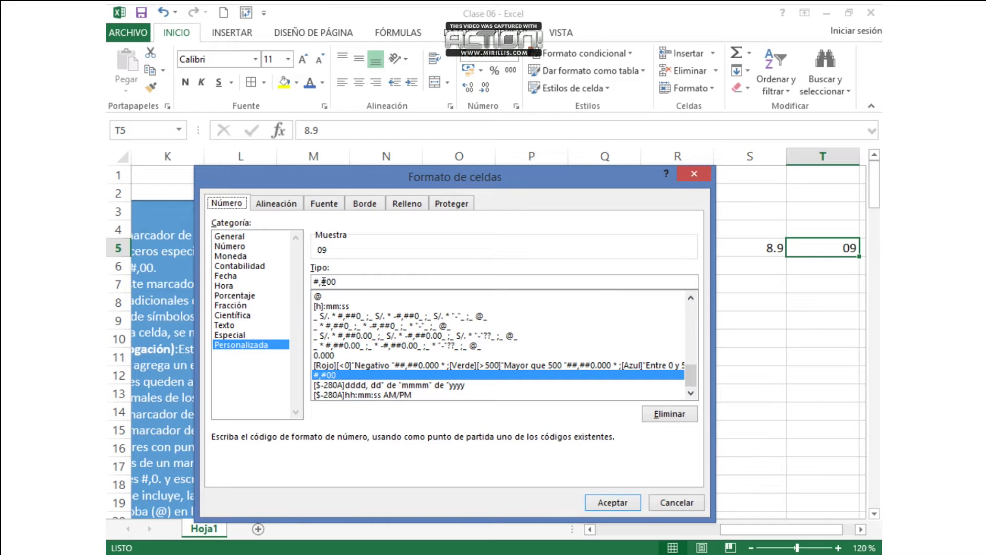
click(338, 281)
drag(339, 281, 256, 260)
text(#)
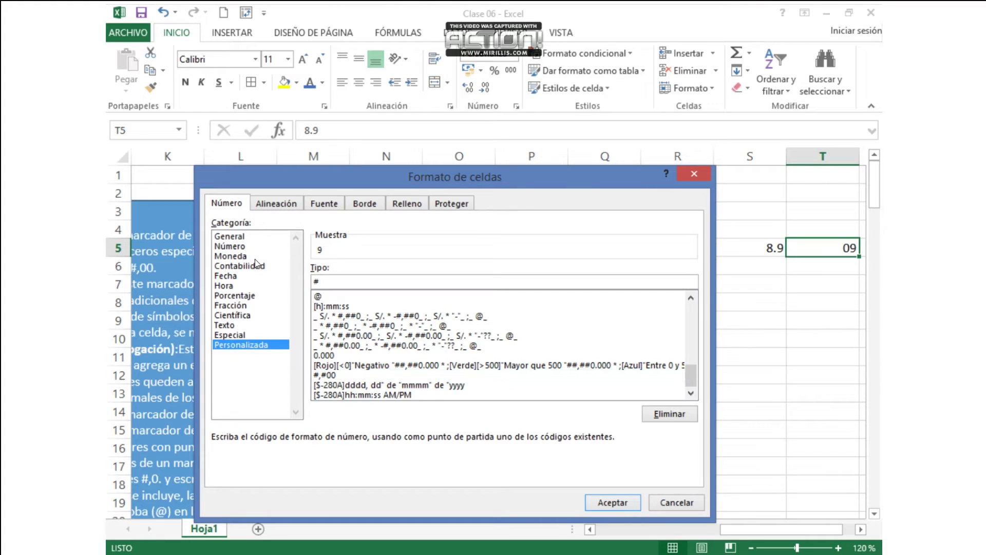
text(.00)
click(612, 503)
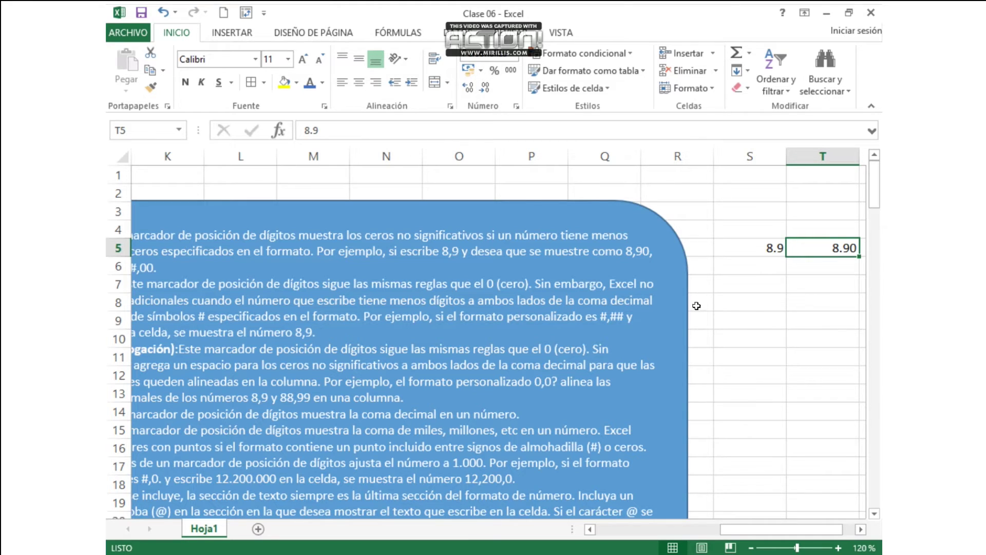
Step: Compare cells S5 and T5 and review the notes on the 0 and # digit placeholders
click(771, 247)
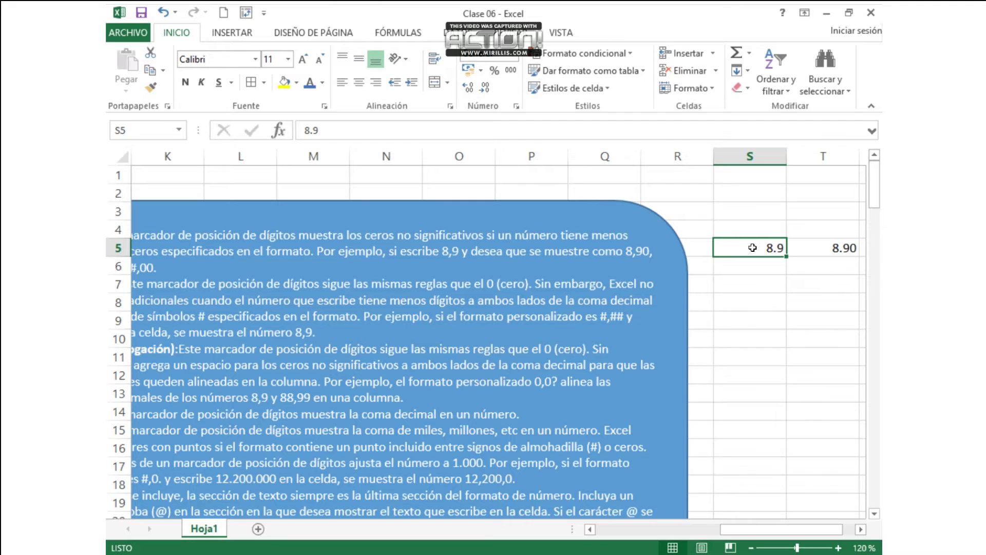
click(850, 249)
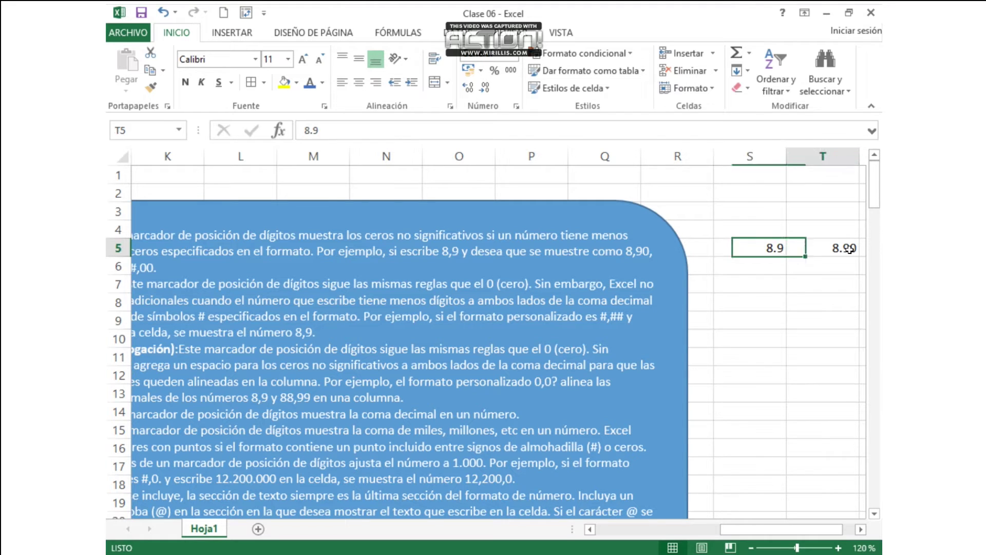
click(741, 241)
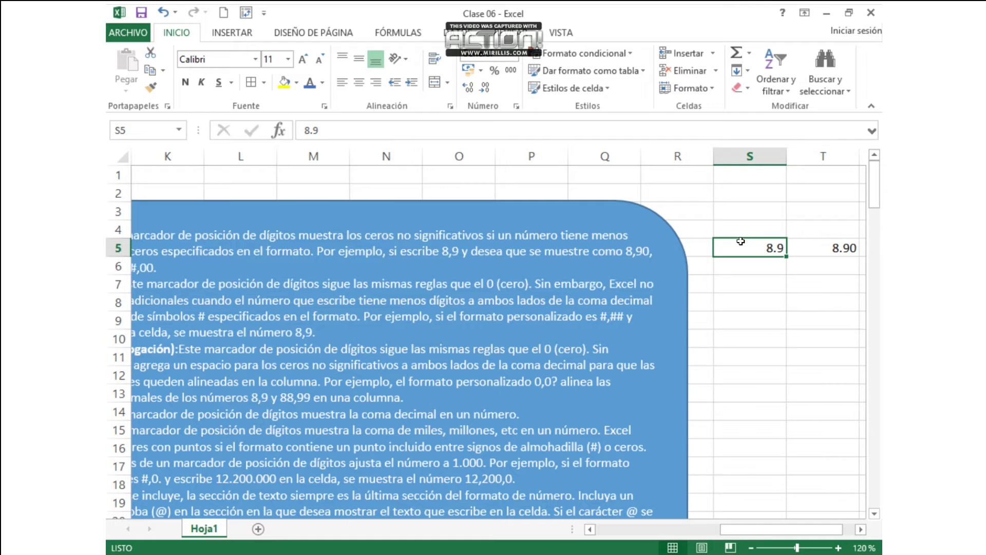
drag(763, 529, 750, 527)
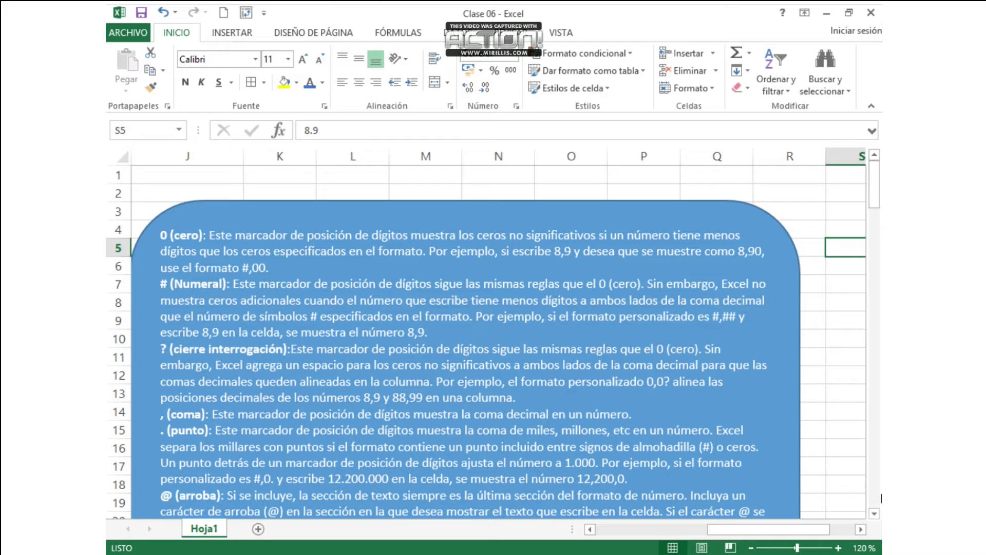
drag(803, 528, 828, 528)
click(766, 250)
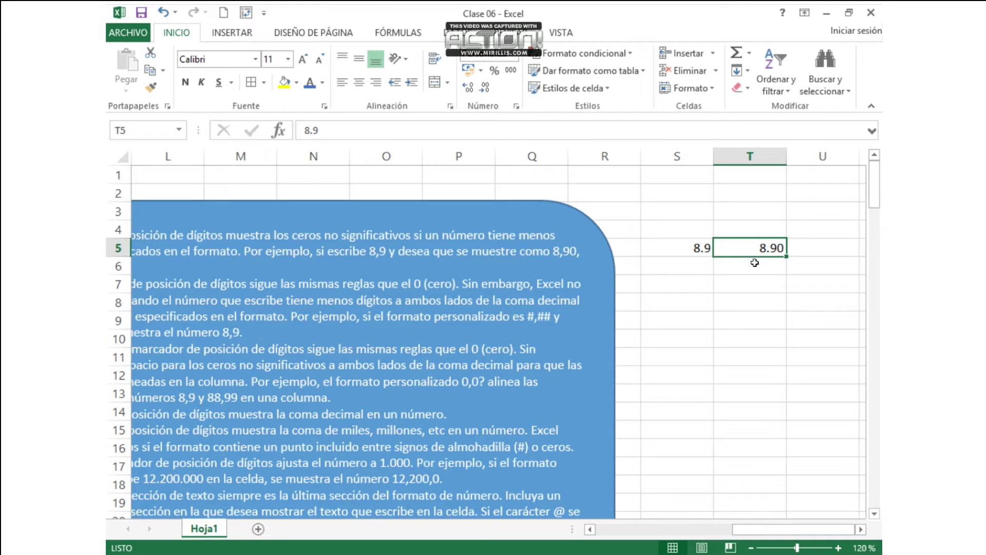
click(754, 263)
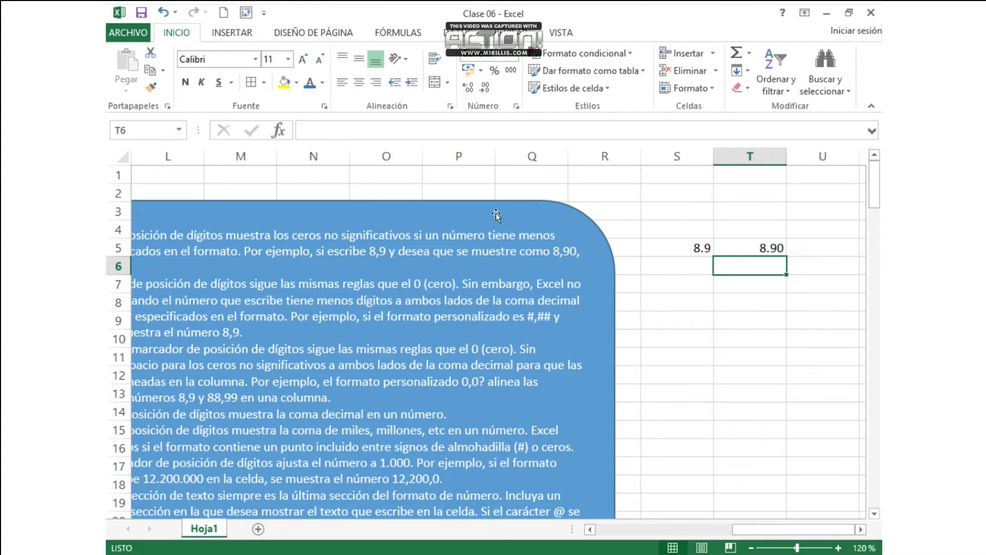
click(751, 249)
Step: Apply the custom number format #.## to cell T6 and enter 7.5 in it
click(744, 271)
drag(769, 529, 790, 529)
click(514, 54)
click(522, 407)
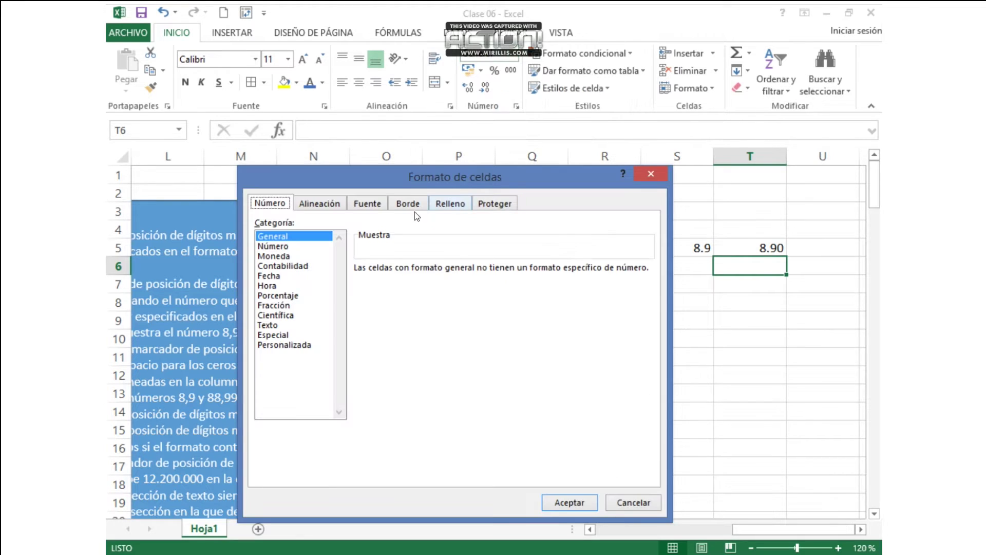
click(285, 344)
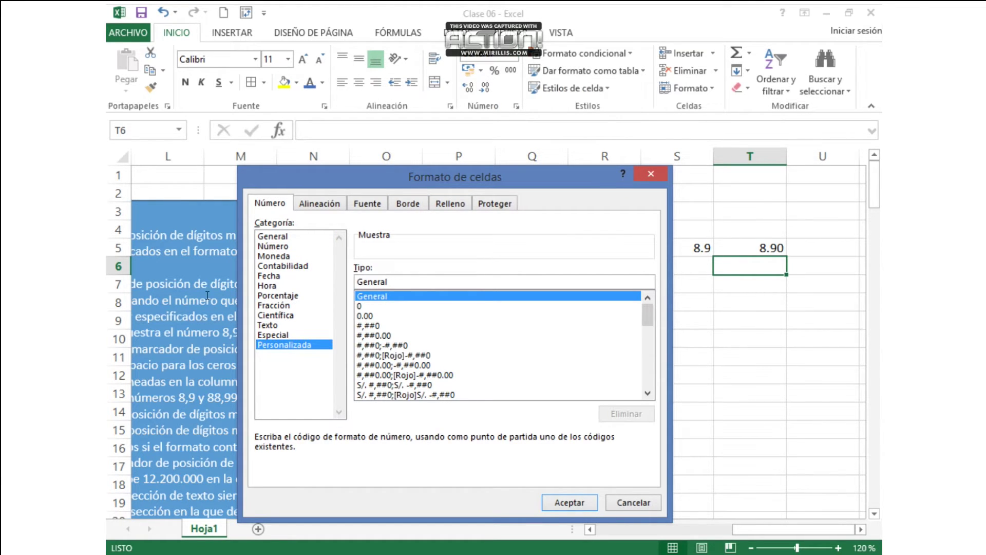
drag(401, 281, 356, 277)
text(#.##)
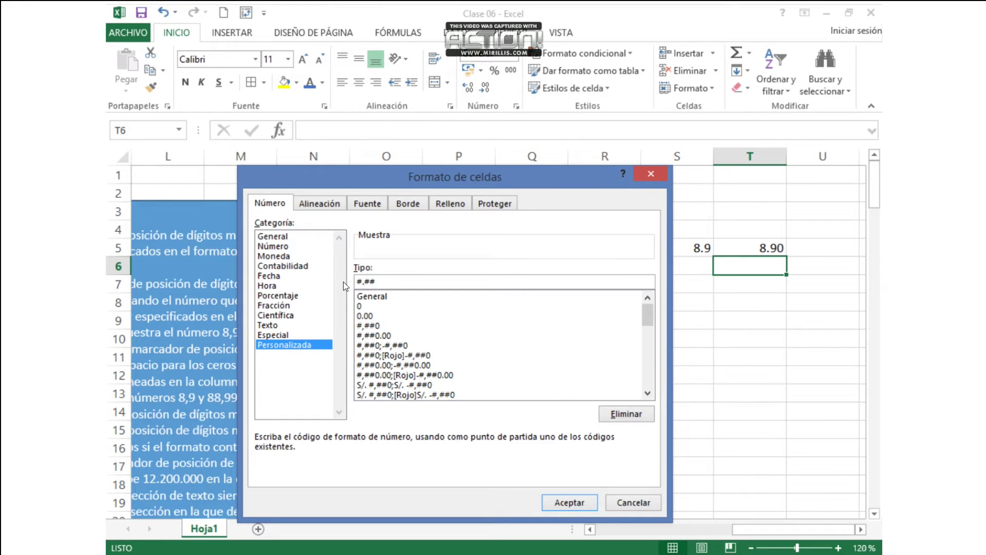
click(579, 506)
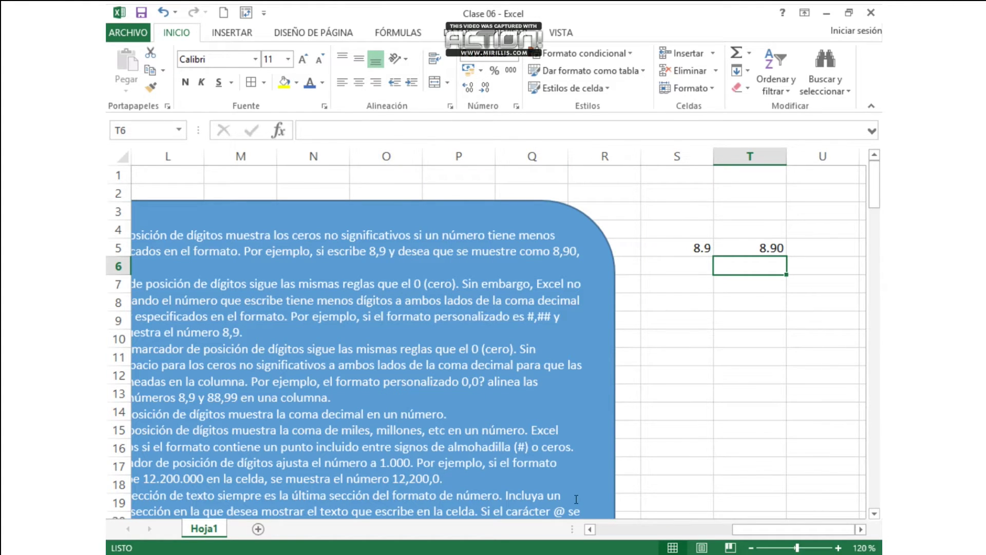
text(7.5)
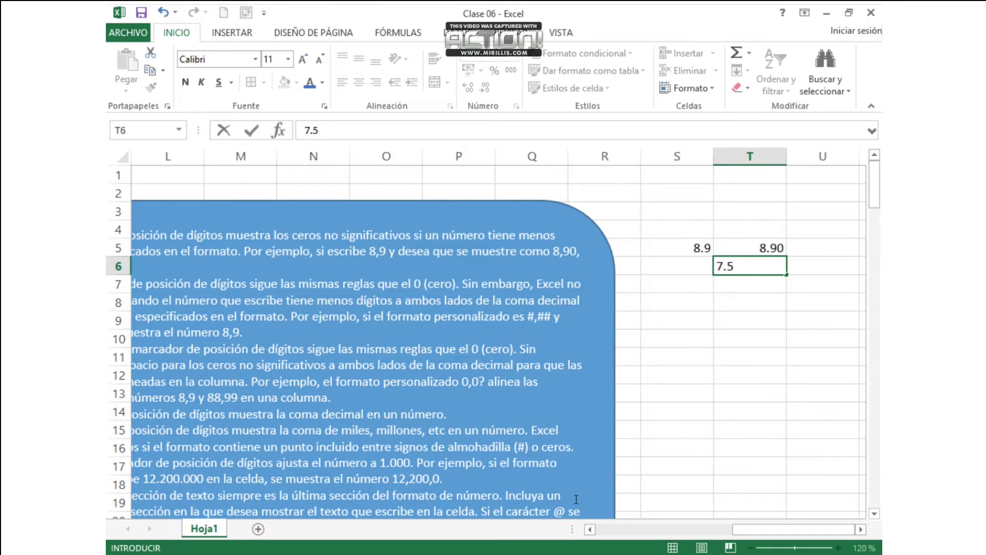
key(Return)
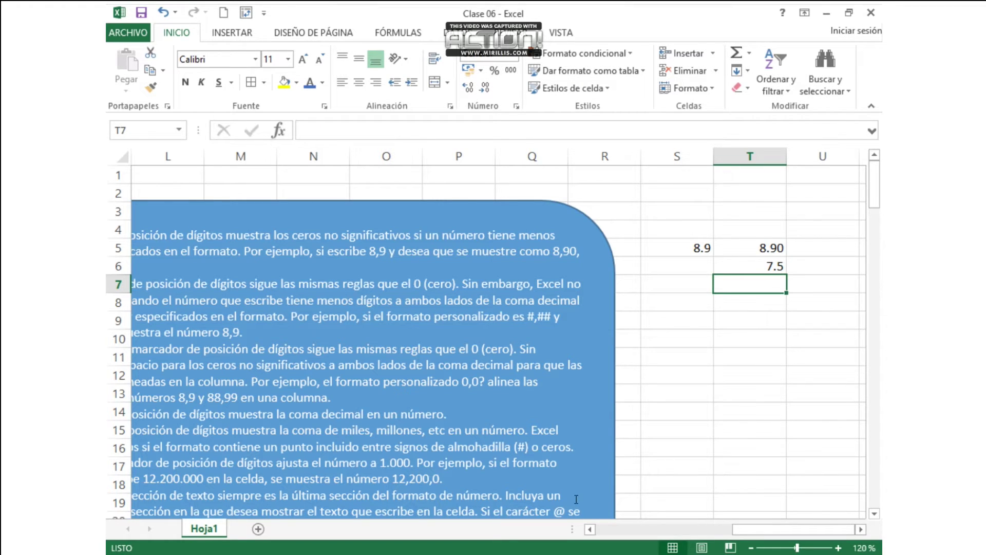
Step: Replace the value in cell T6 with 7,50 and with 7.50 to test how the format handles the trailing zero
key(Up)
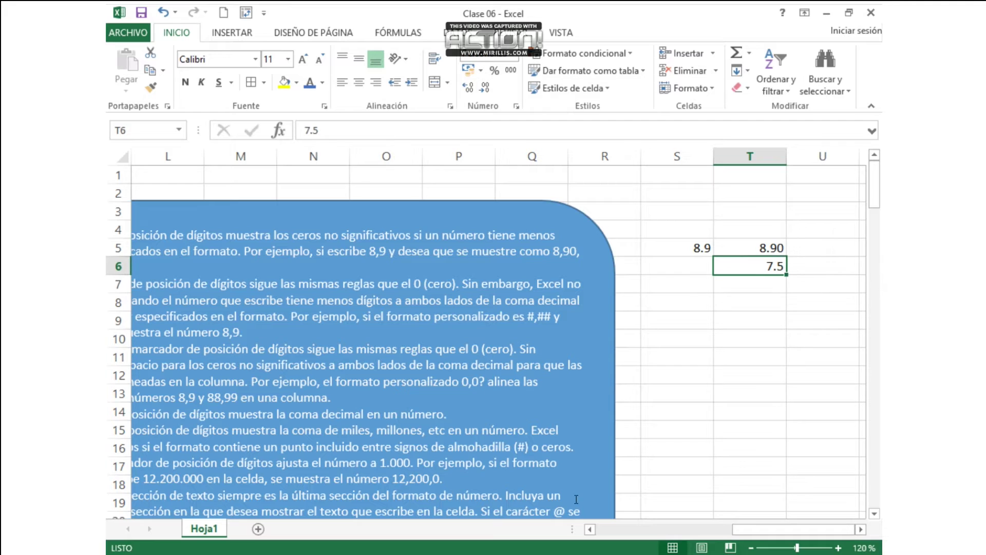
text(7,50)
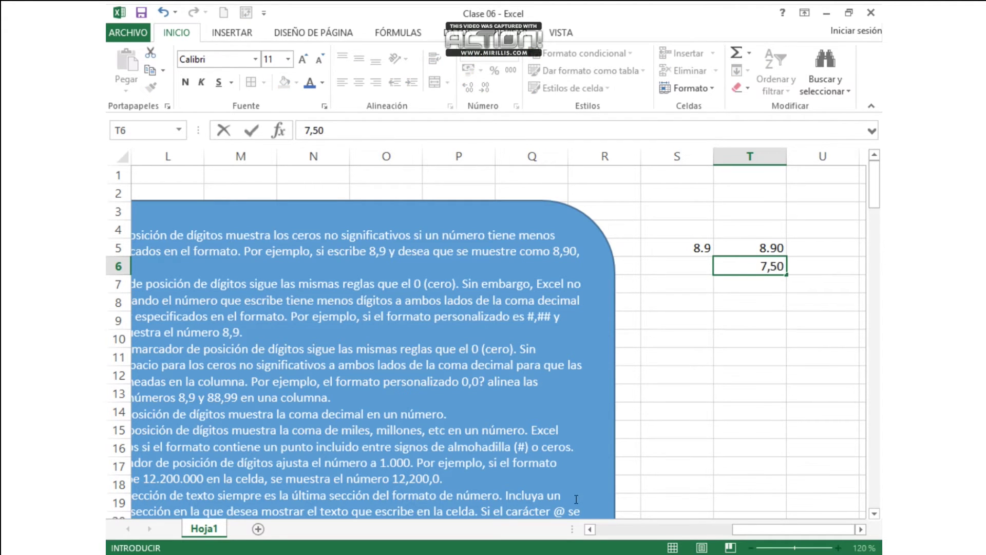
key(Return)
key(Up)
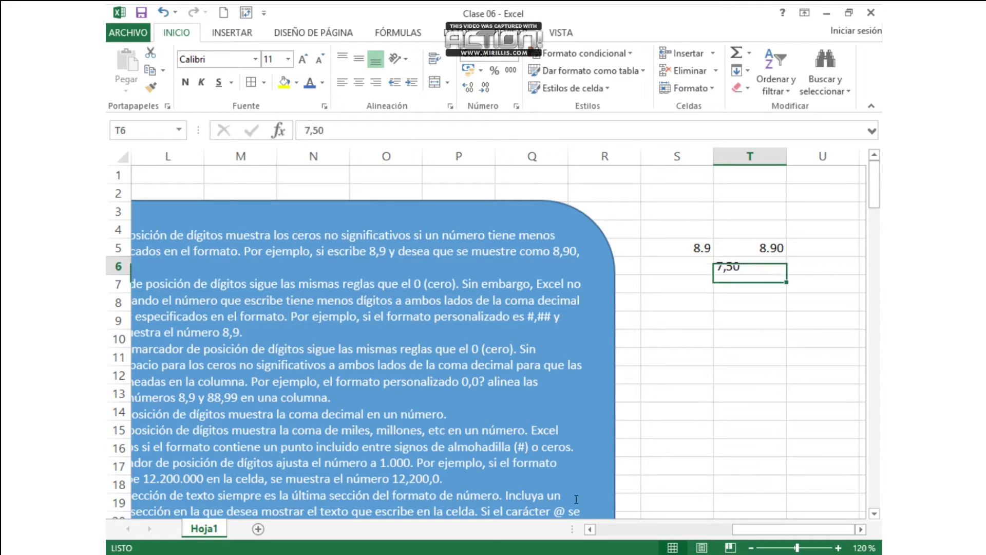
text(7.50)
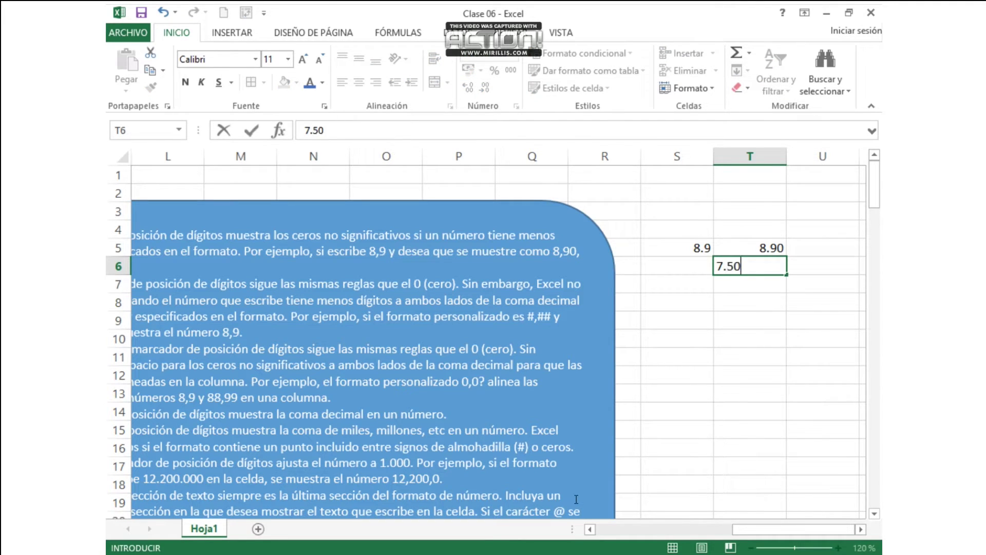
key(Return)
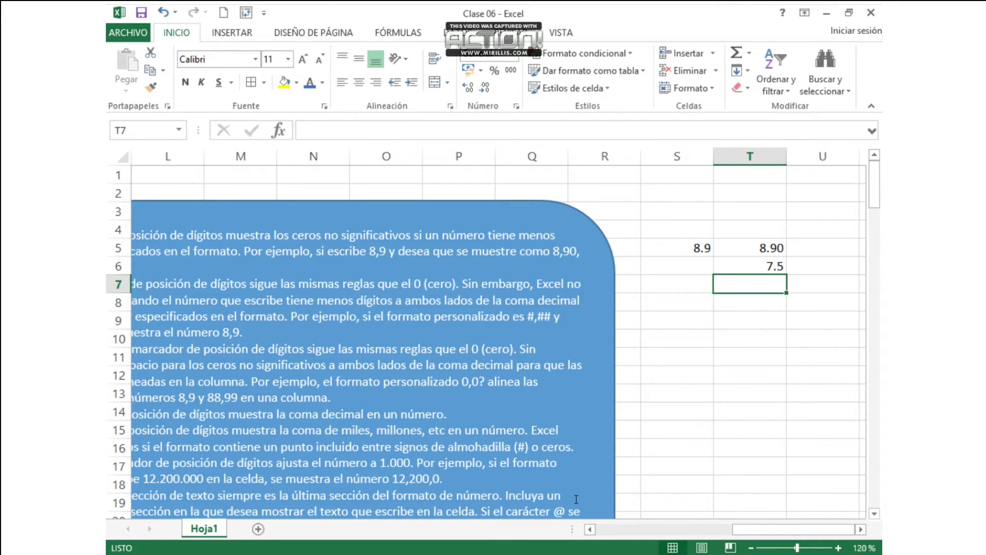
Step: Set the value of cell T6 to 7.71
key(Up)
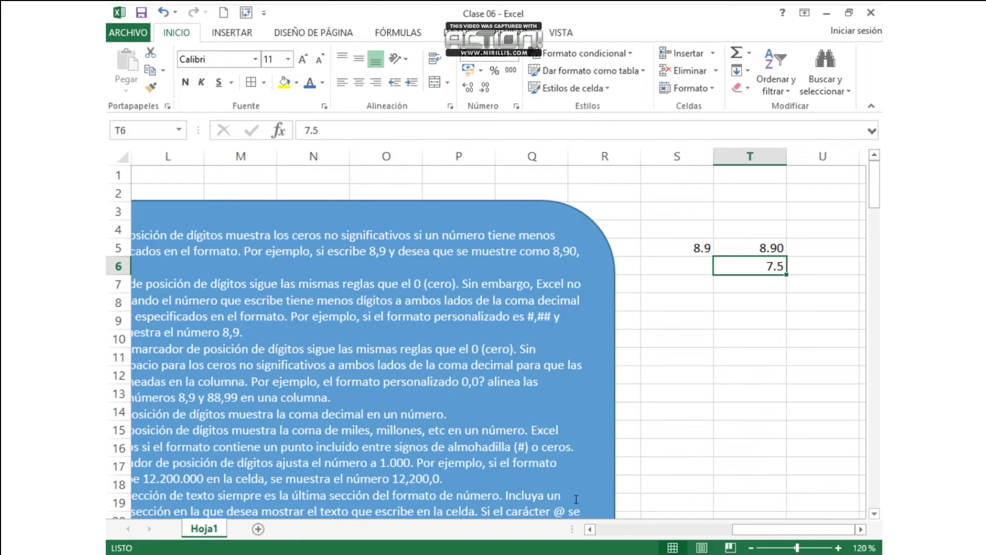
text(7.71)
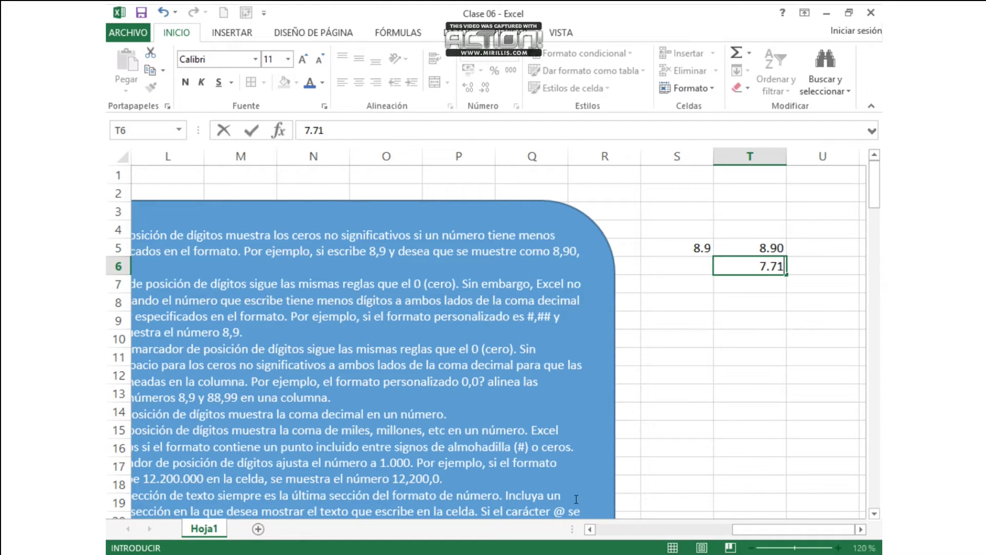
key(Return)
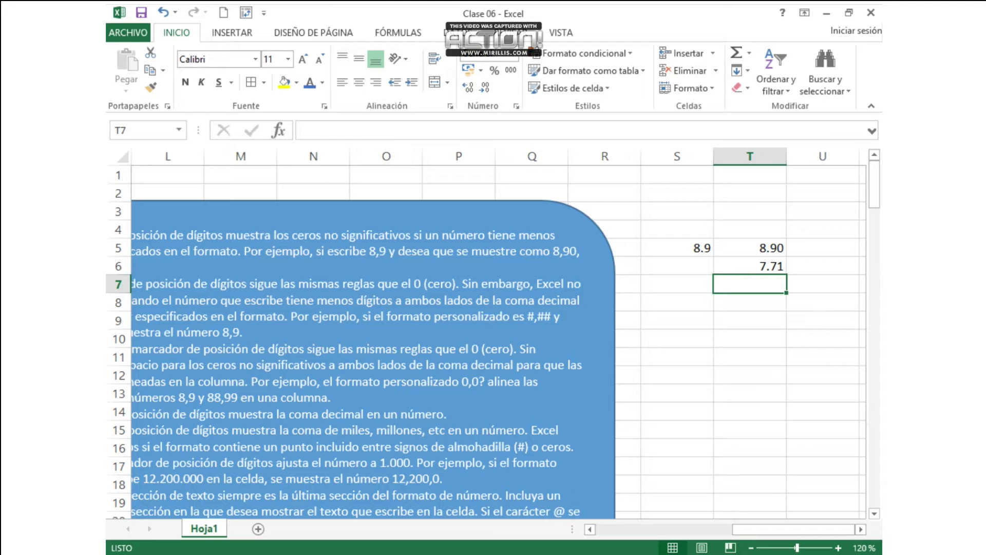
Step: Apply the custom number format 0.0? to cells S12:S14, following the notes on the ? digit placeholder
drag(800, 531, 768, 529)
drag(879, 193, 878, 212)
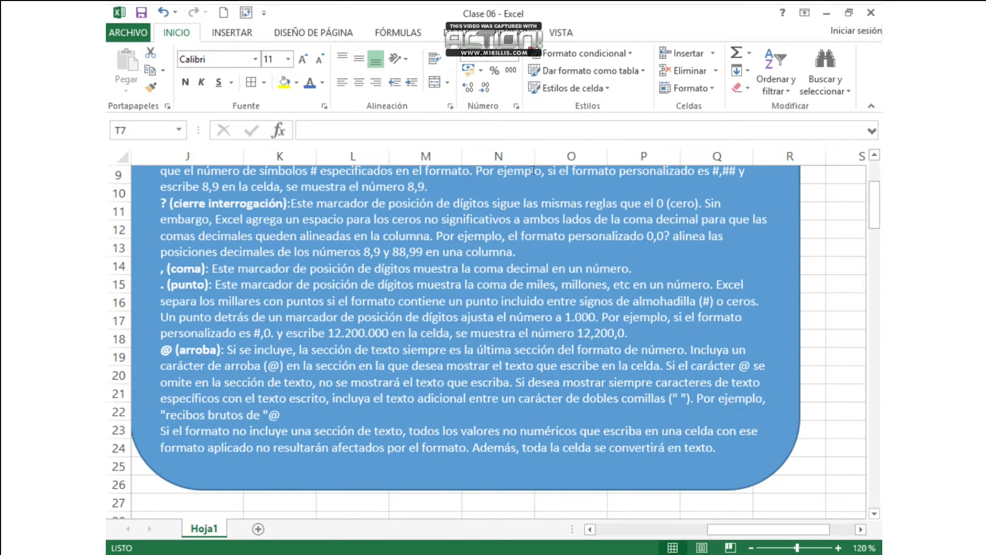
click(510, 245)
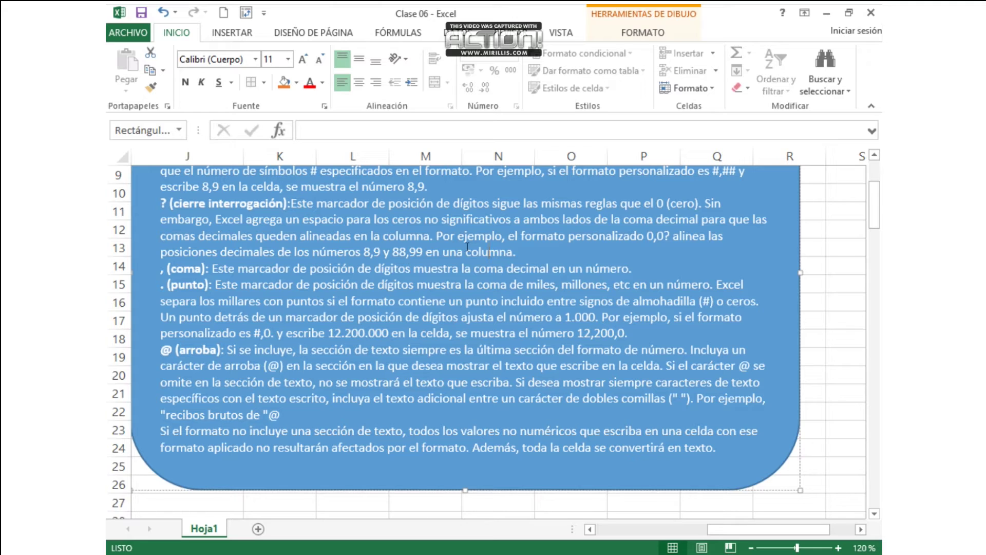
drag(762, 527, 791, 528)
mouse_move(678, 226)
mouse_down()
mouse_move(699, 235)
mouse_move(706, 265)
mouse_up()
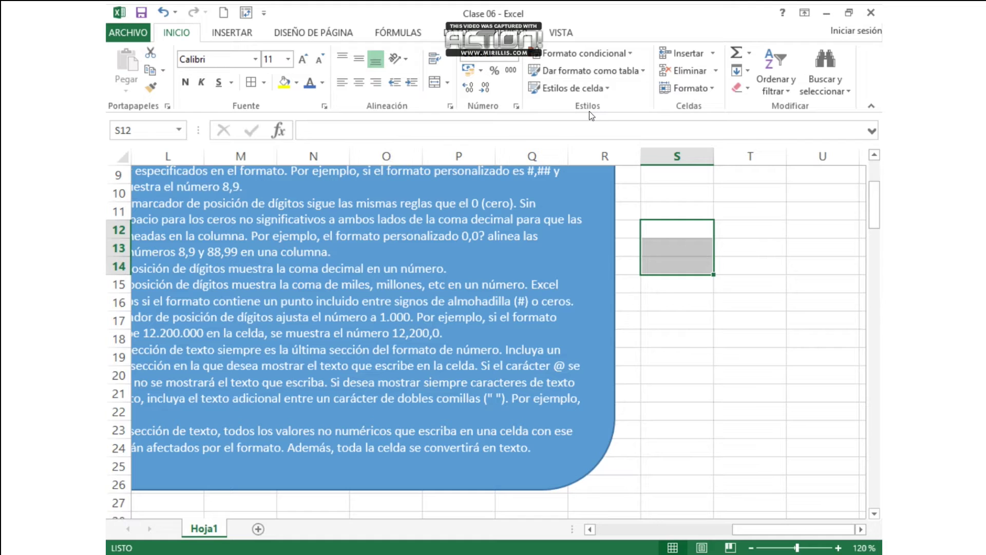
click(512, 54)
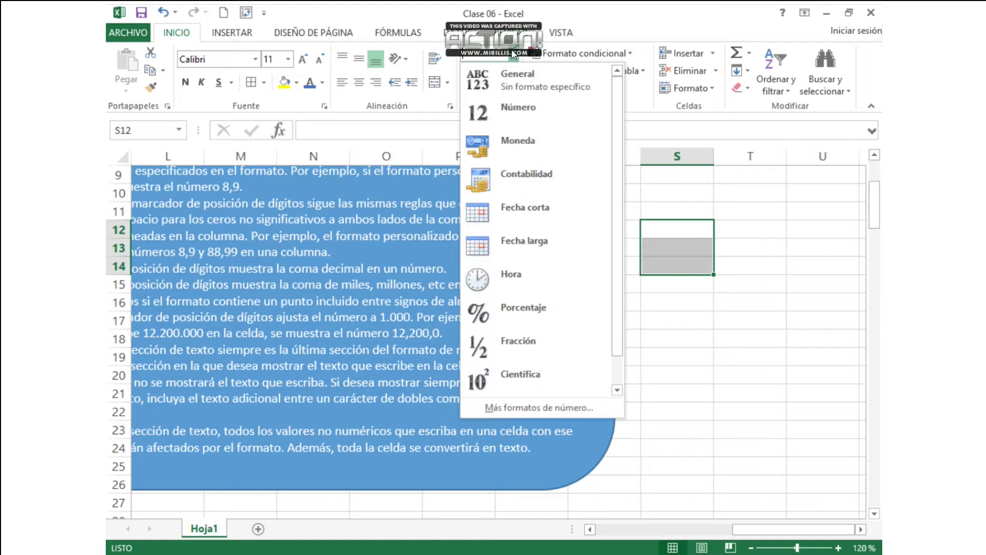
click(557, 407)
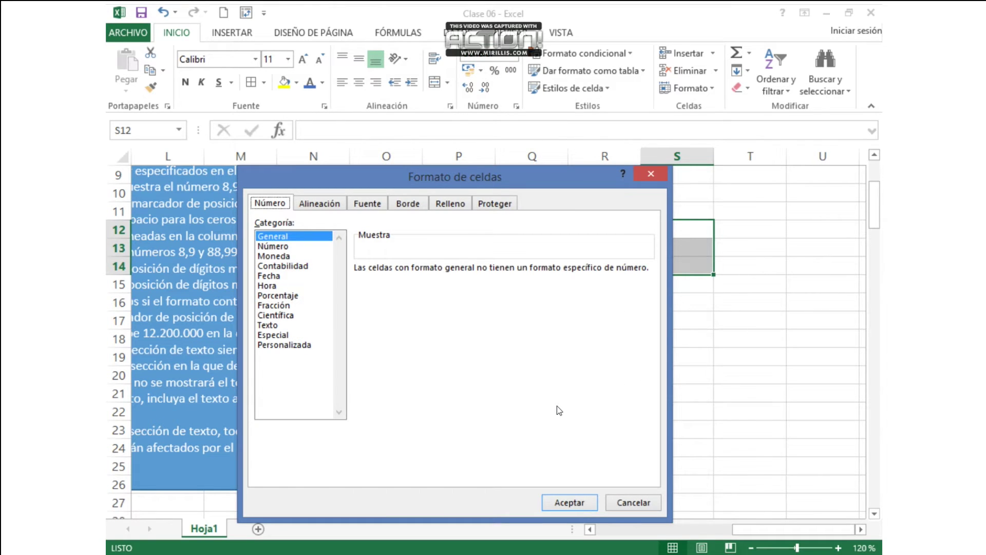
click(297, 344)
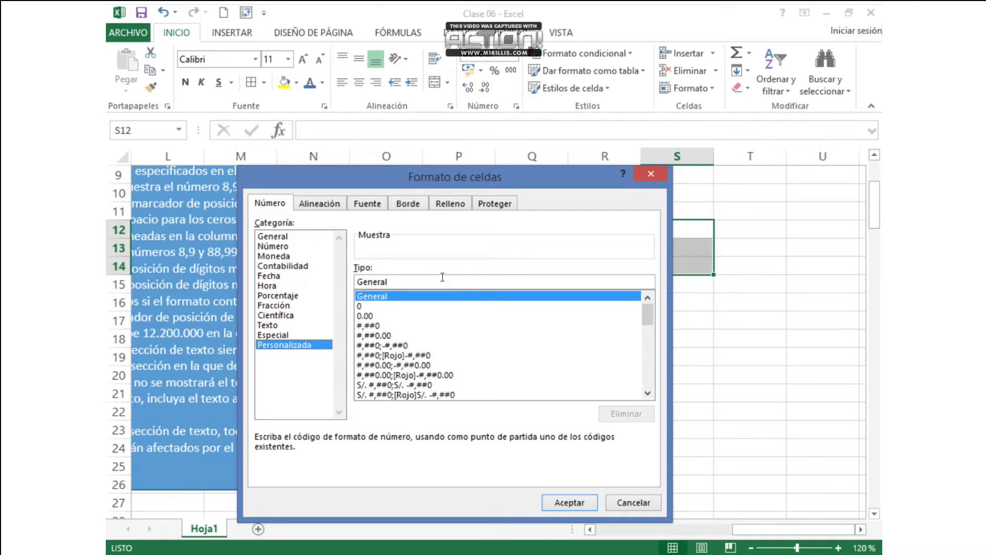
drag(389, 282, 318, 272)
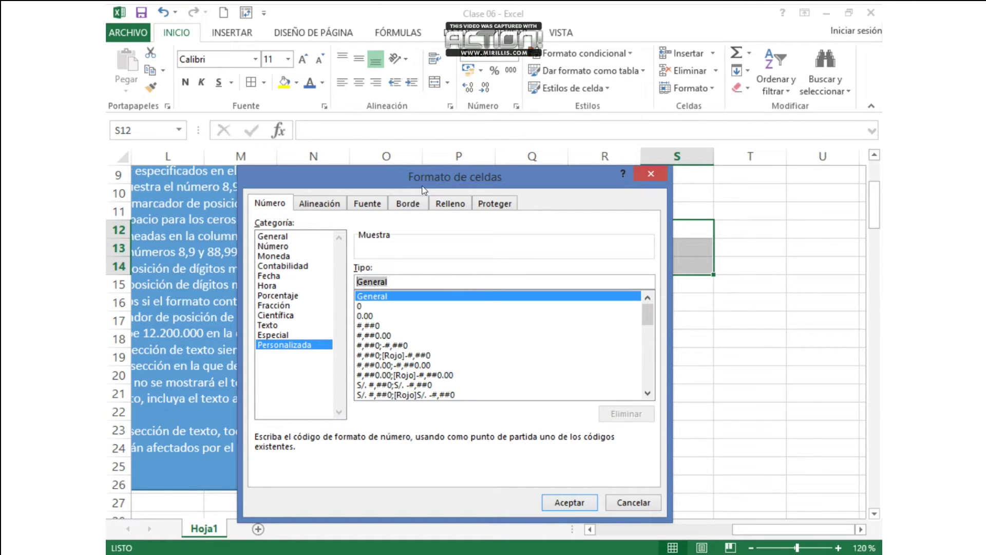
drag(442, 178, 471, 159)
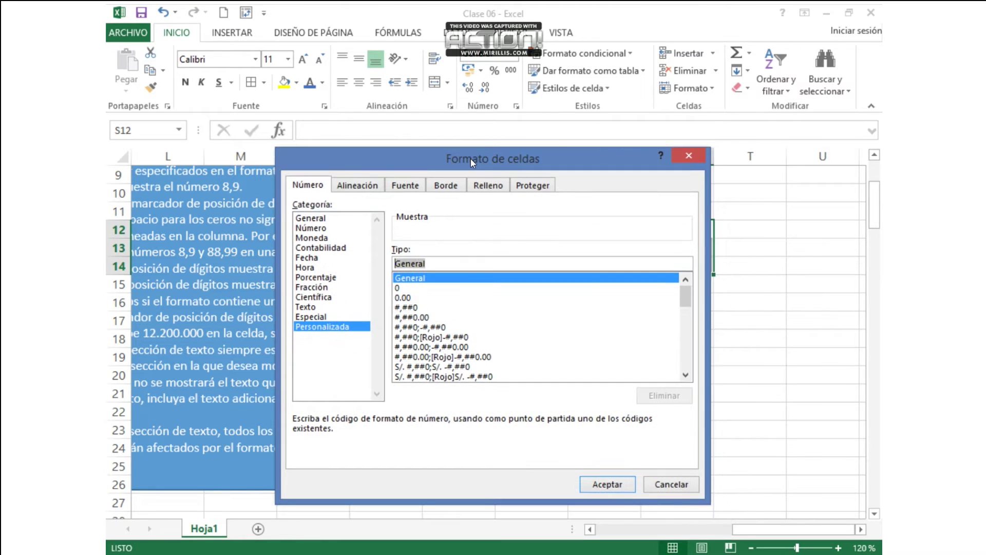
text(0)
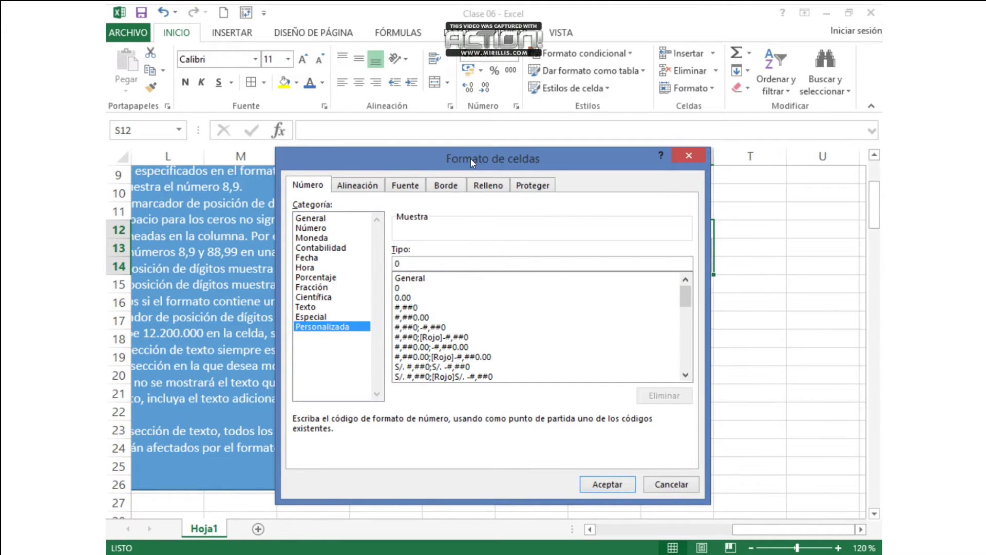
text(.00?)
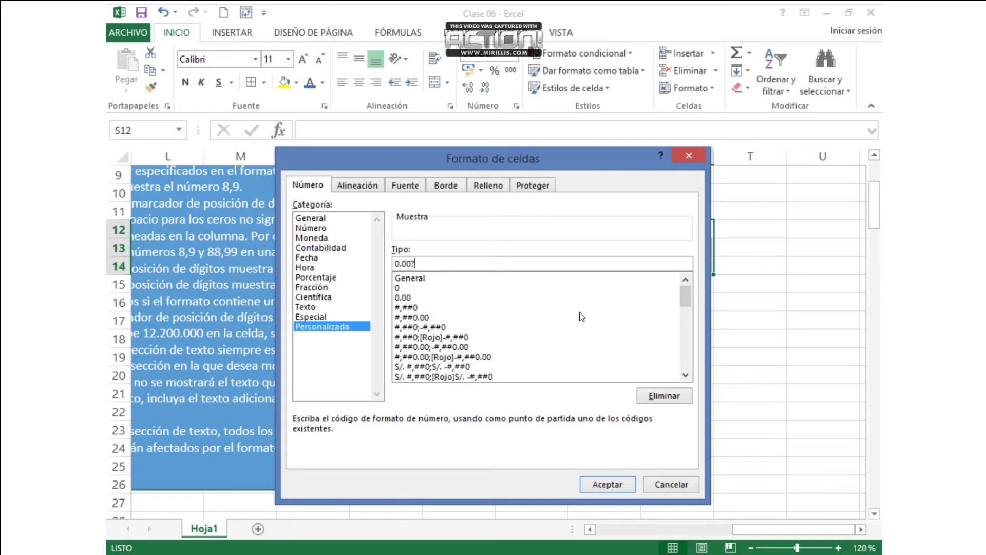
mouse_move(588, 156)
mouse_down()
mouse_move(591, 251)
mouse_move(587, 152)
mouse_up()
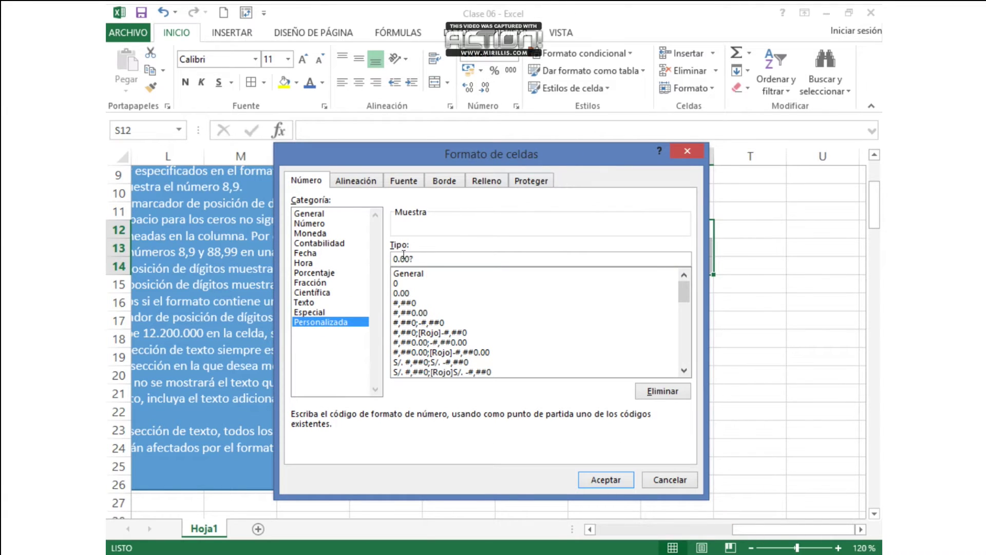
key(BackSpace)
click(622, 480)
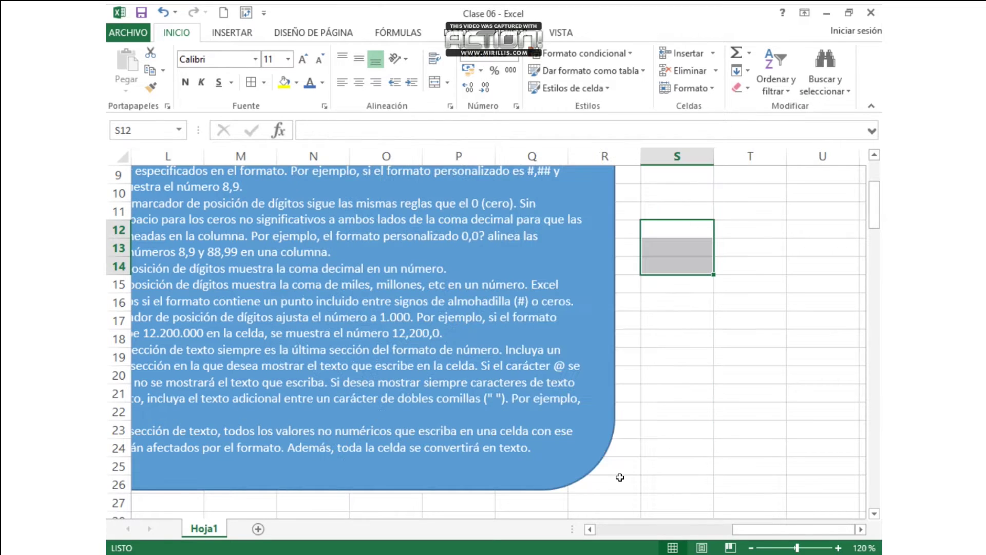
Step: Enter the values 8.9, 8.99 and 6.7 in cells S12 to S14
click(671, 225)
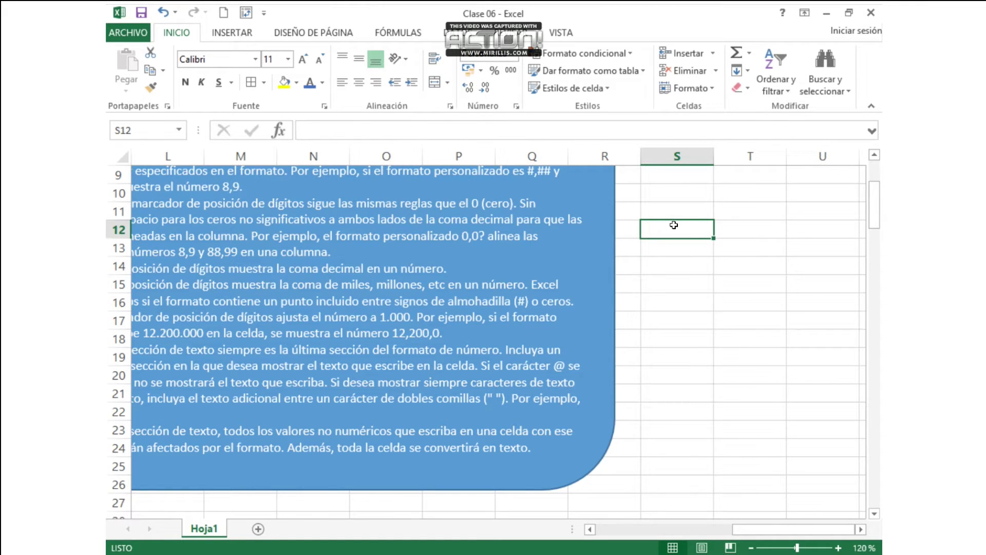
text(8.9)
key(Return)
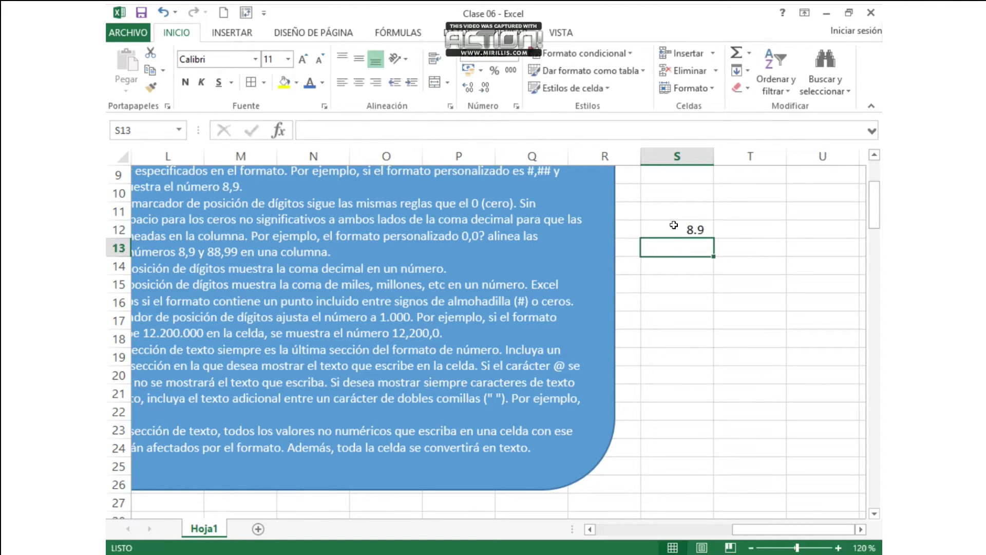
text(8.99)
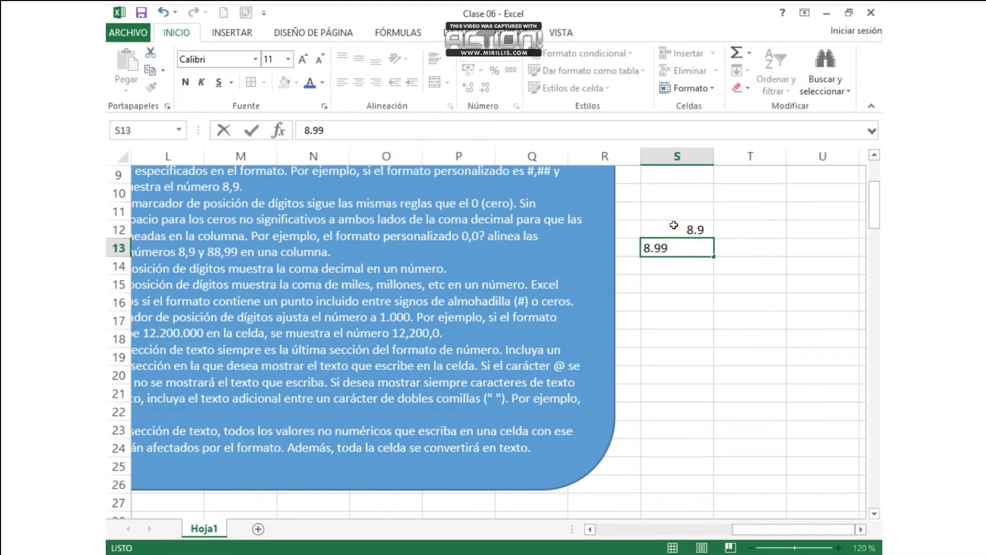
key(Return)
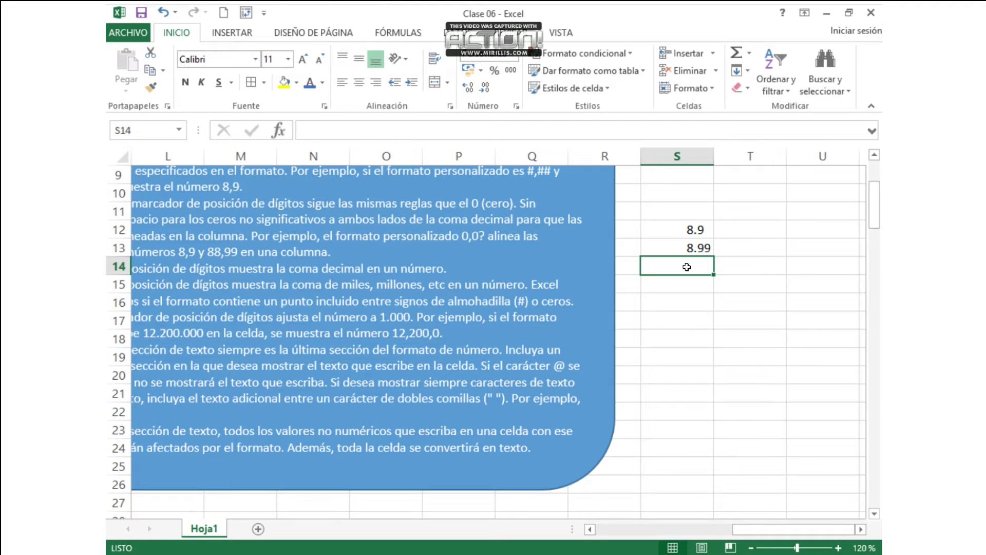
text(6.7)
key(Return)
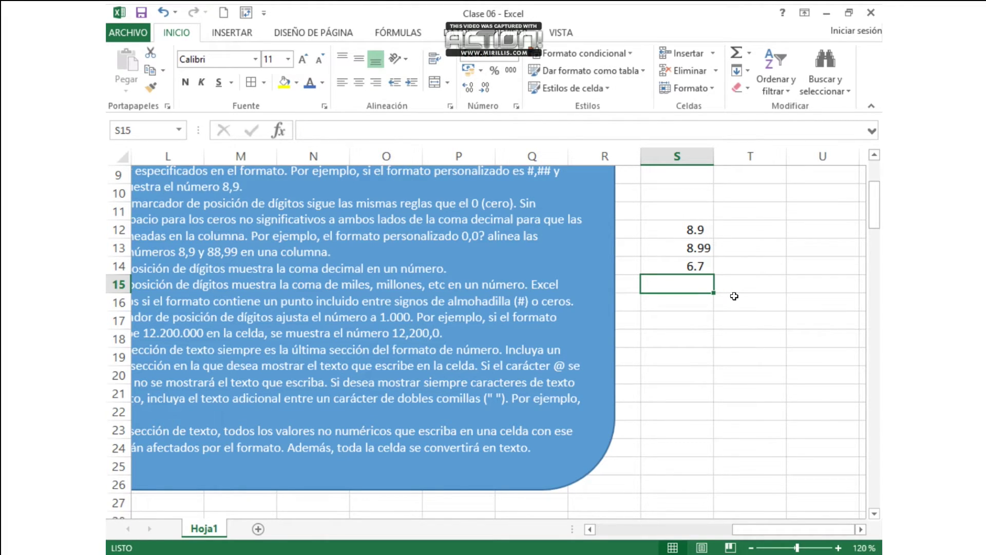
Step: Enter 8.9 and 8.99 in cells U12 and U13 for comparison and select the range U12:U14
click(740, 227)
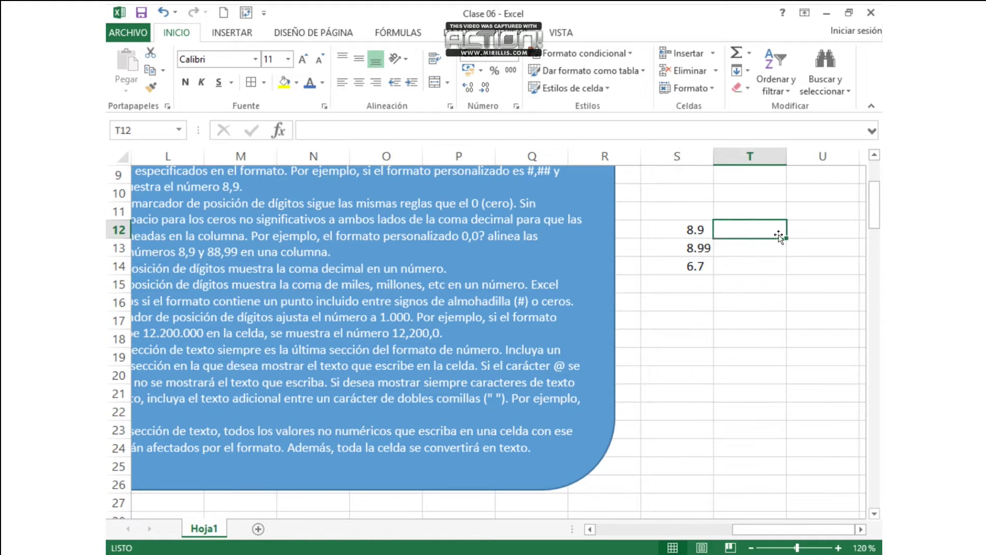
click(796, 232)
text(8.9)
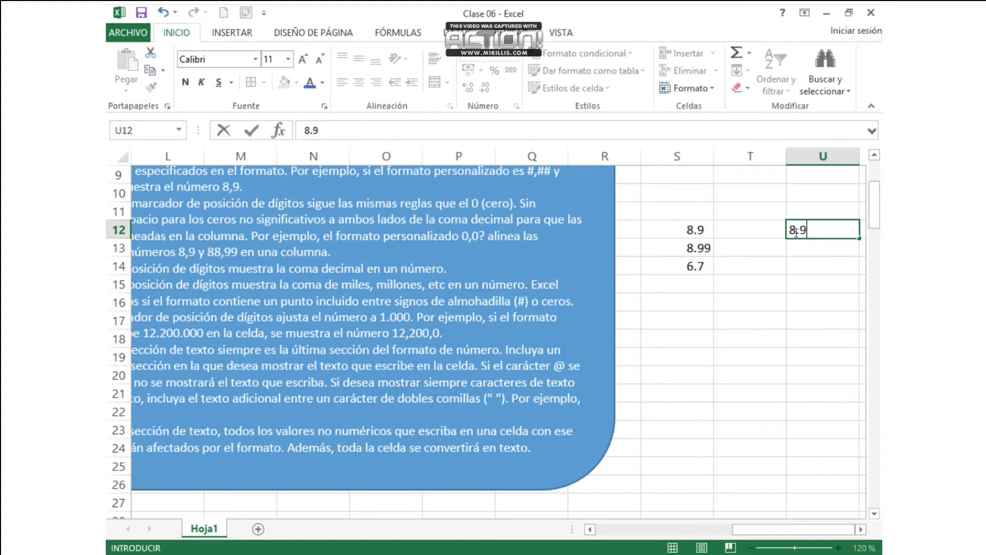
key(Return)
text(8.99)
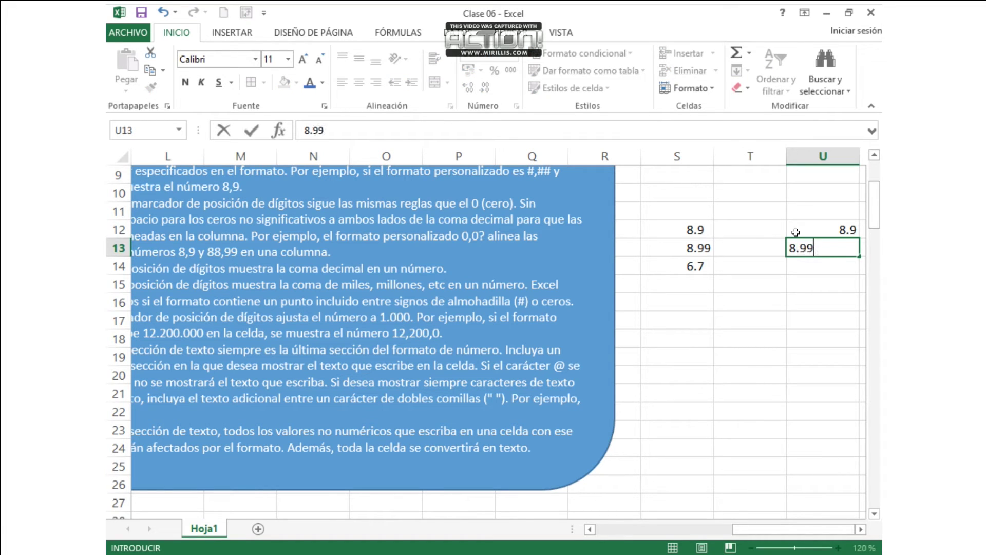
key(Return)
drag(845, 231, 838, 265)
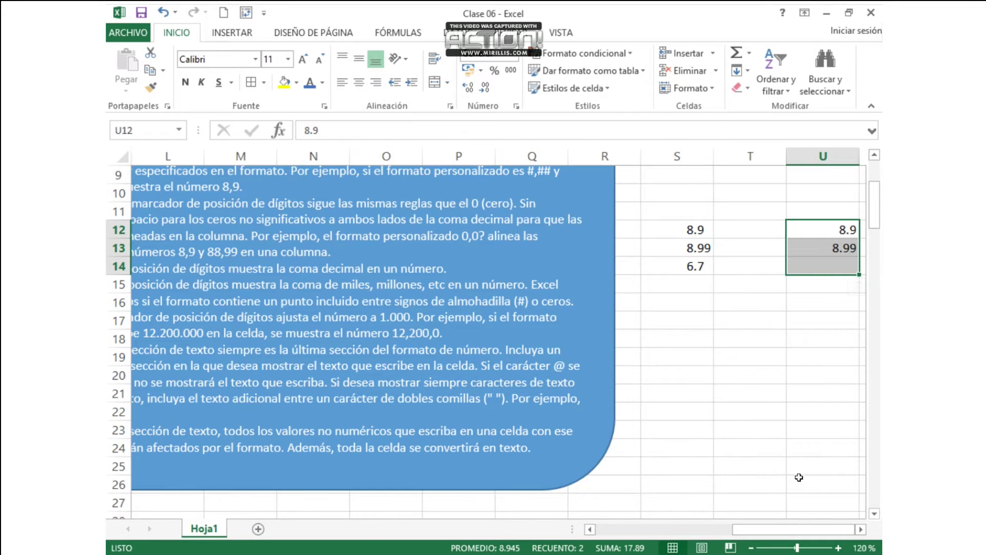
Step: Apply the custom number format #,0. to cell S17, following the notes on the thousands separator placeholder
drag(814, 526, 793, 531)
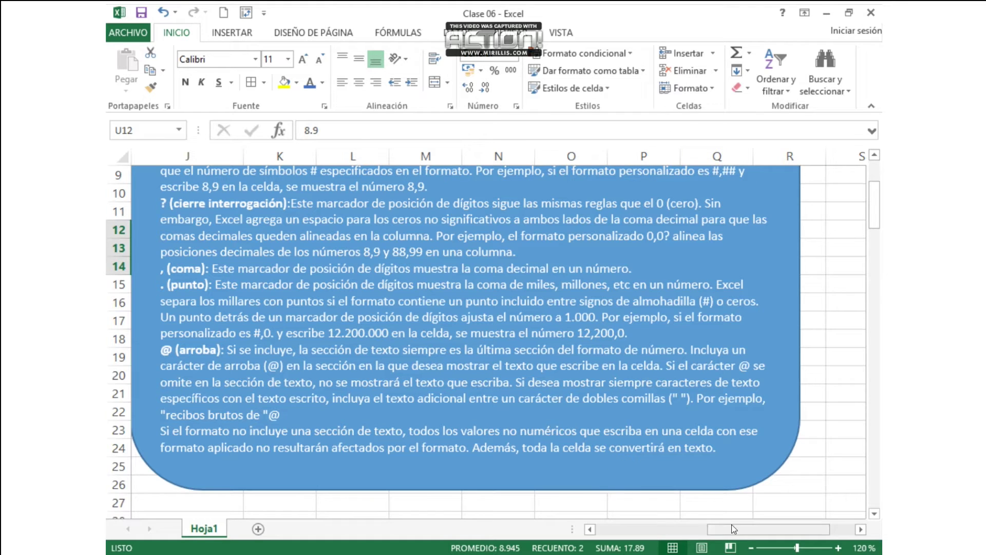
drag(733, 529, 747, 529)
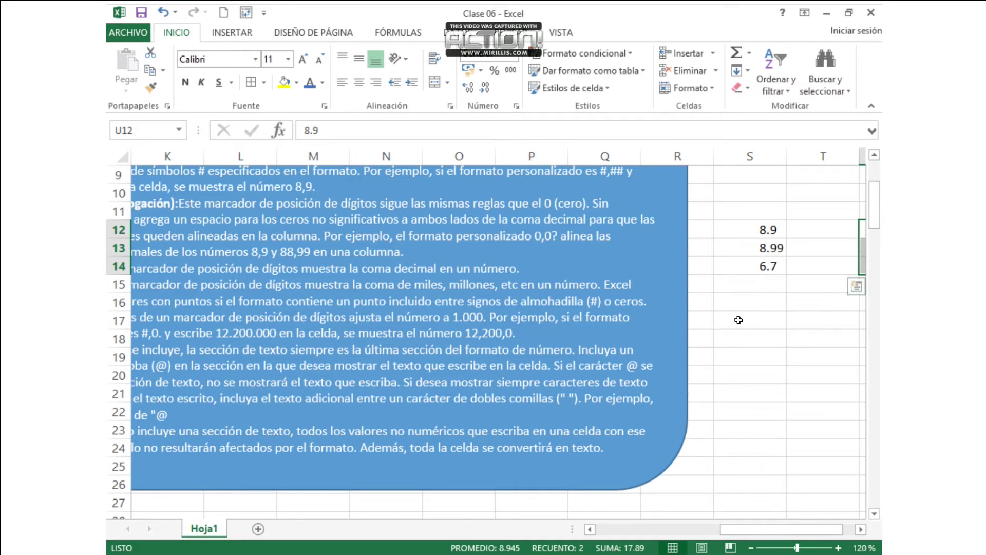
click(762, 318)
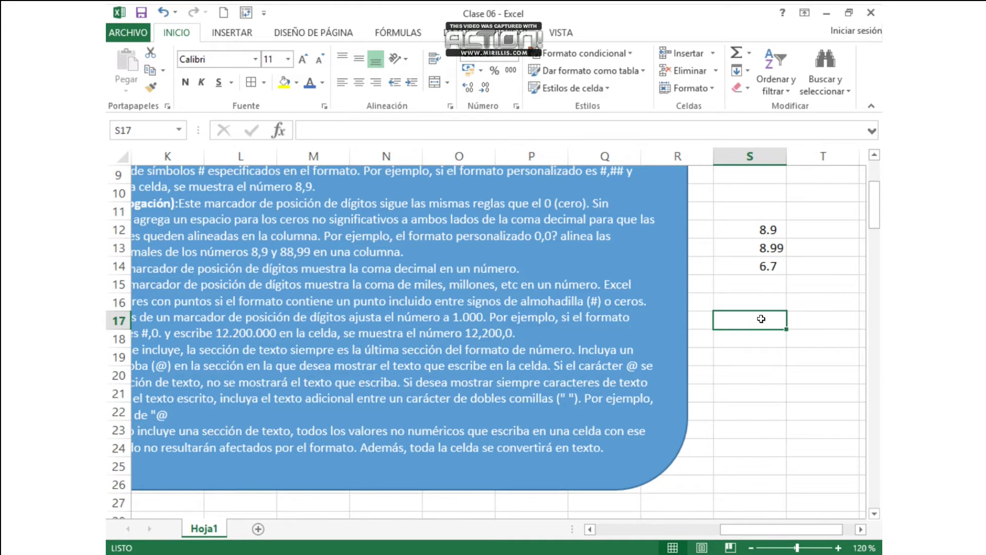
click(514, 57)
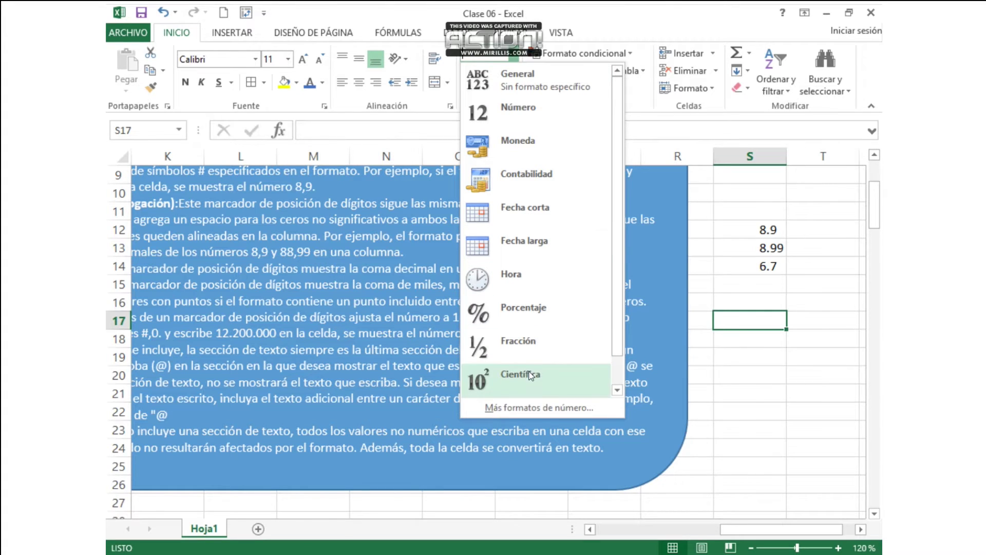
click(538, 409)
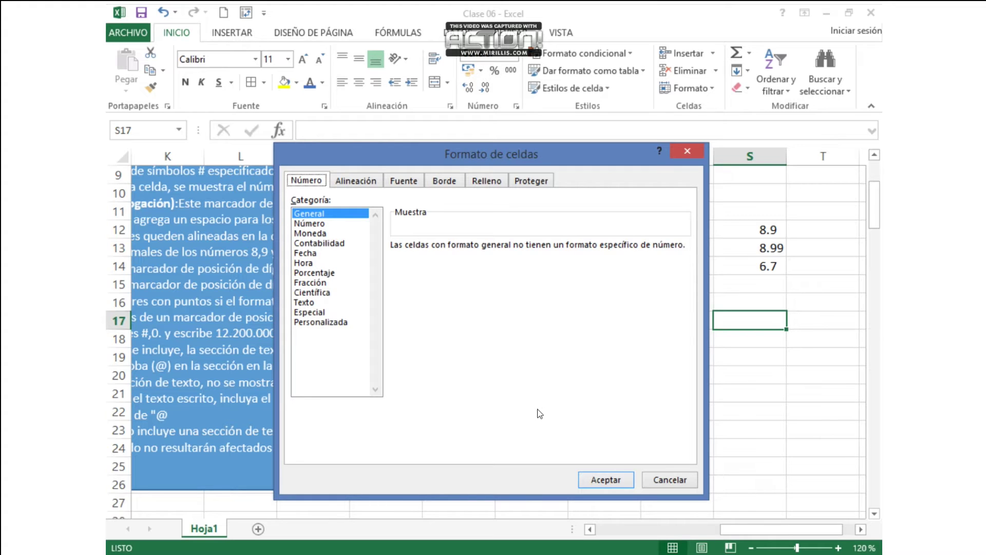
click(341, 322)
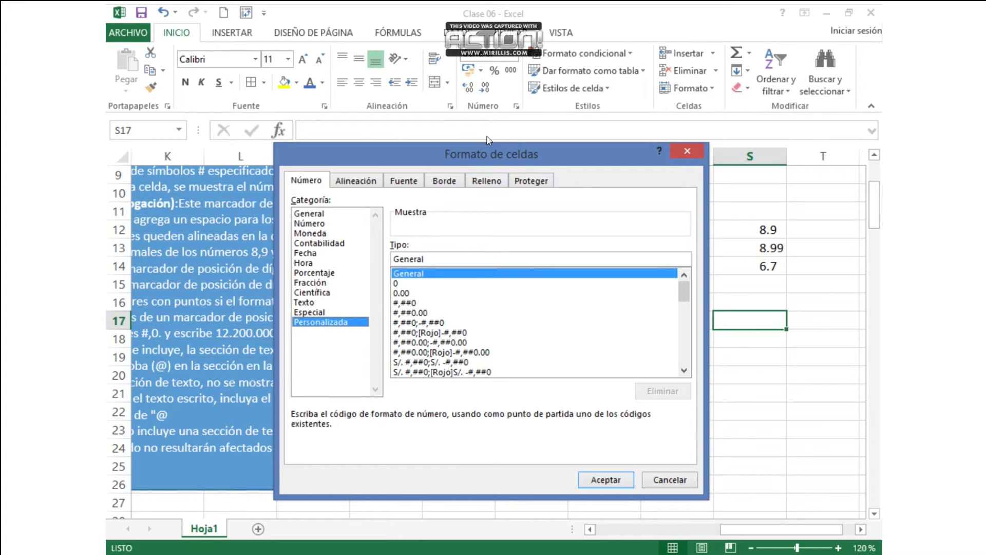
drag(492, 152, 604, 161)
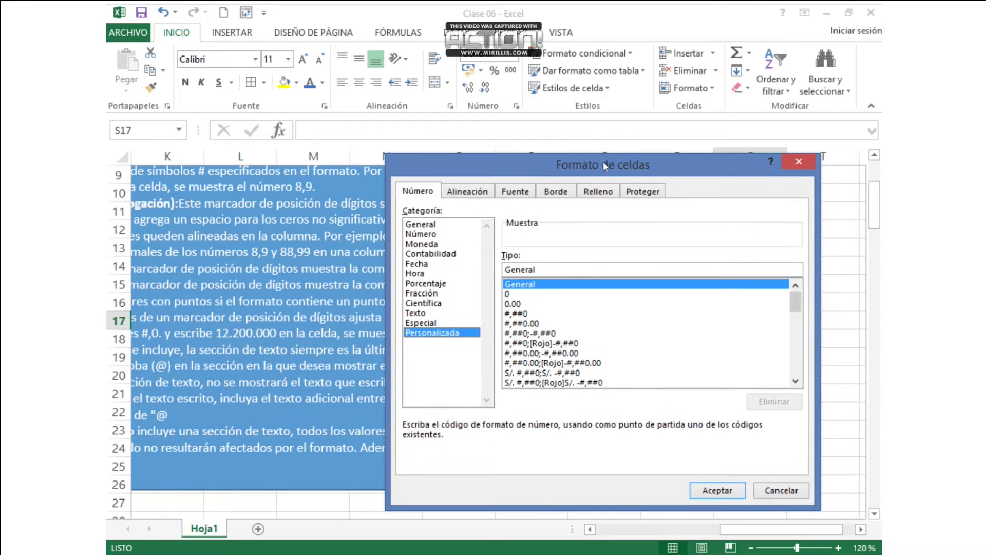
drag(545, 268, 497, 265)
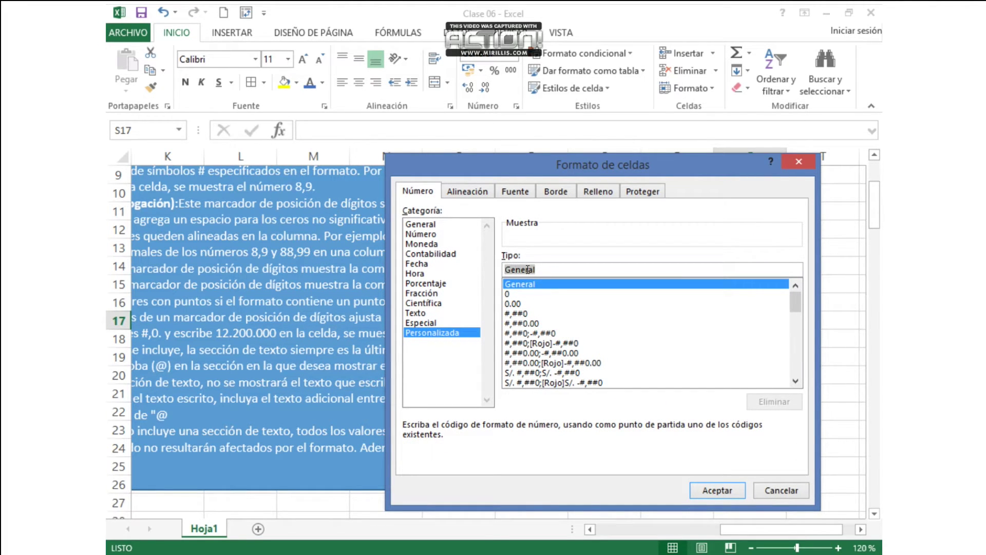
key(BackSpace)
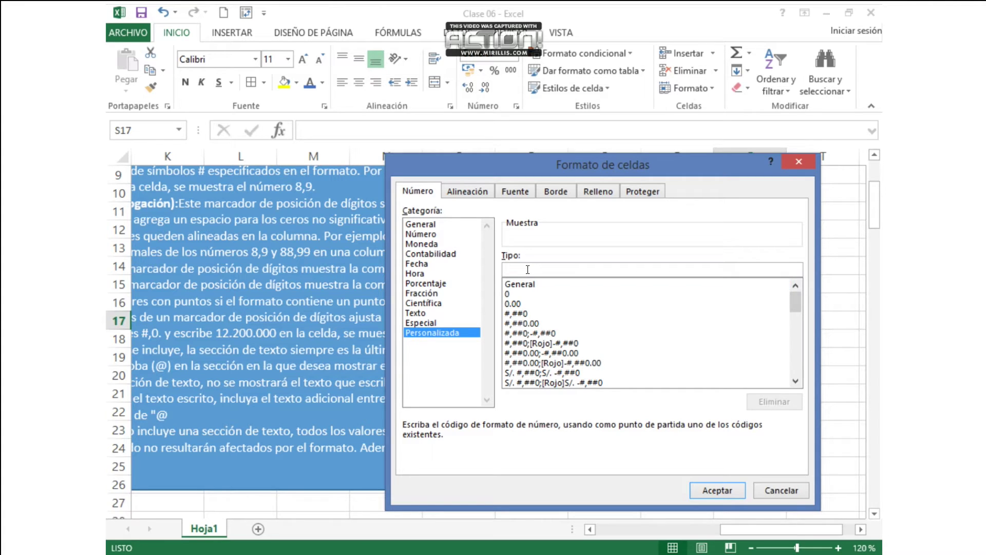
text(#)
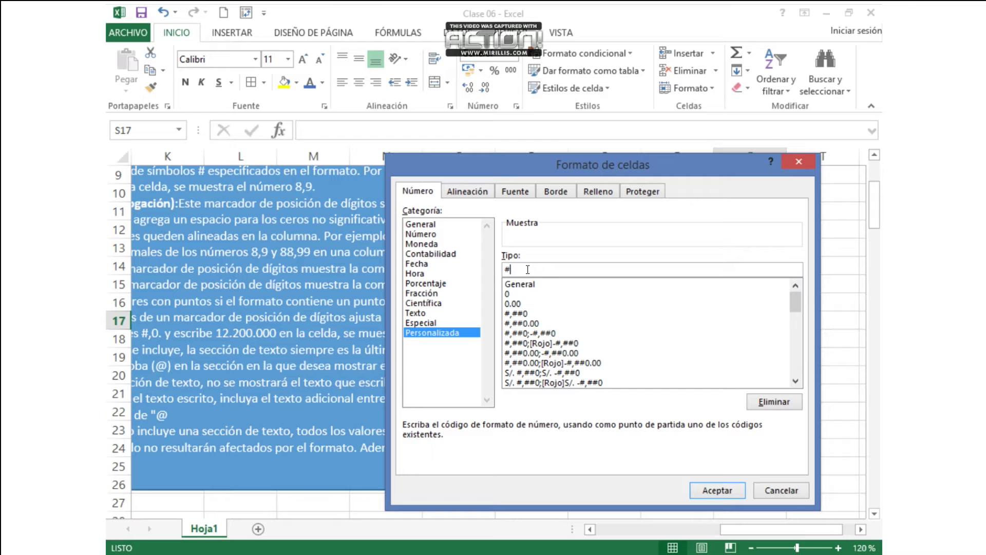
text(,0)
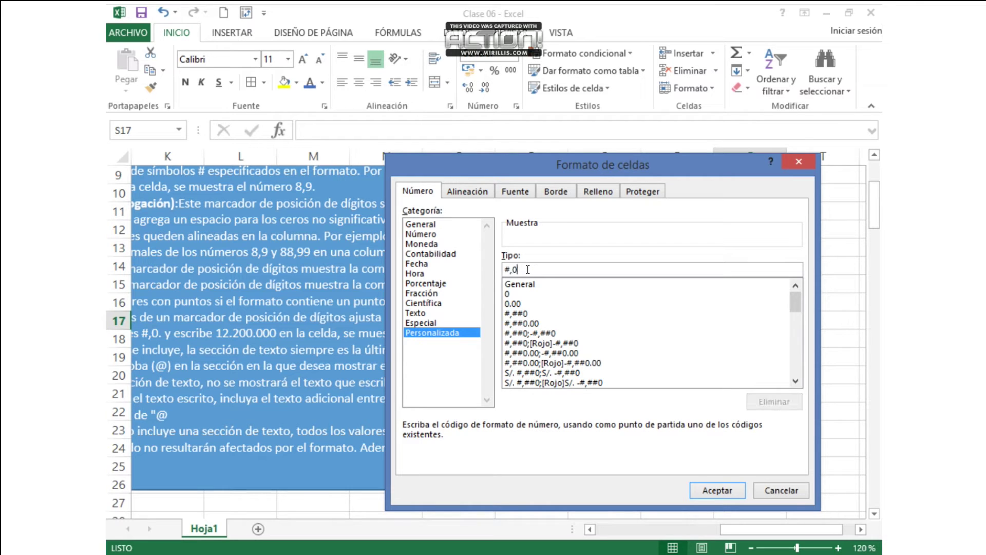
text(.)
click(727, 489)
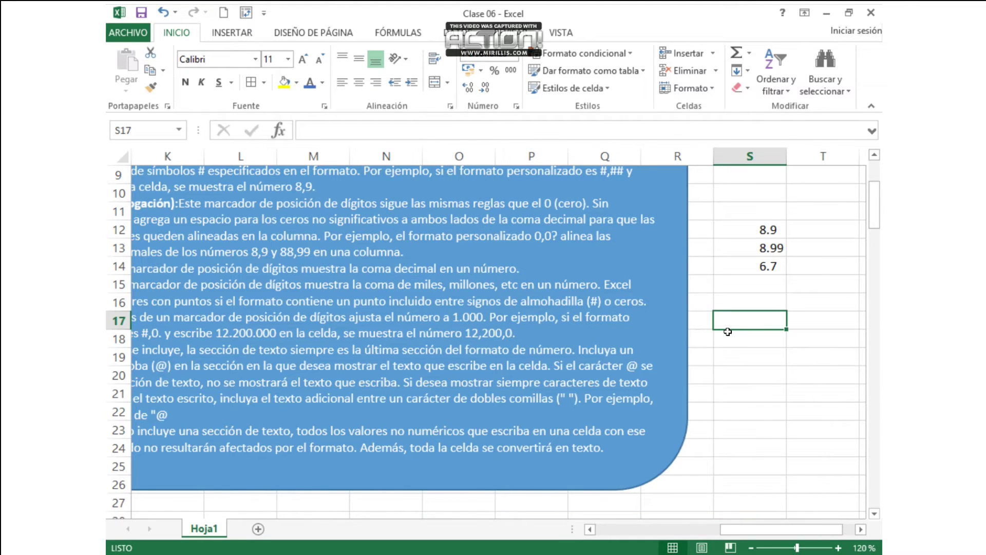
Step: Try entering 12,200,000 with thousands separators in cell S17 and undo the entry
text(12,2)
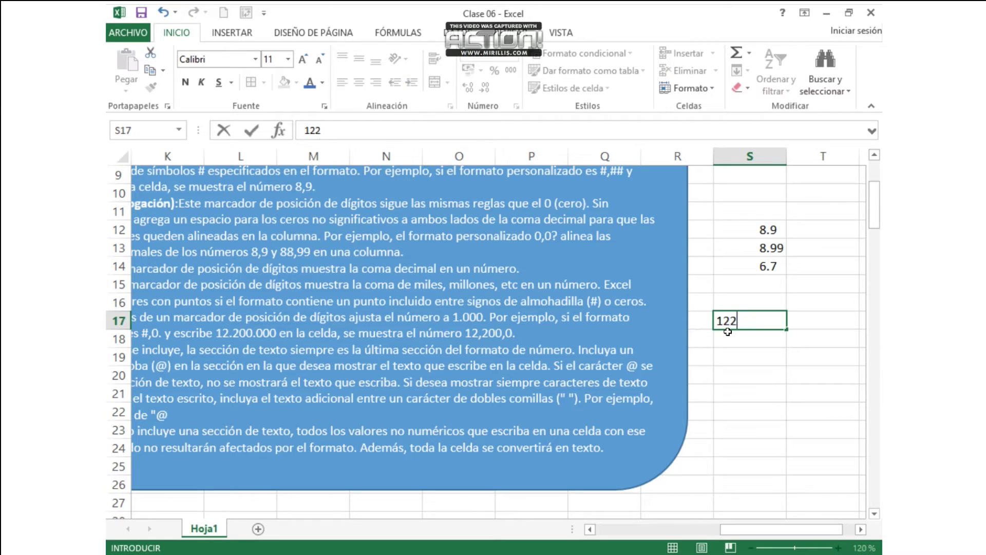
text(00,000)
key(Return)
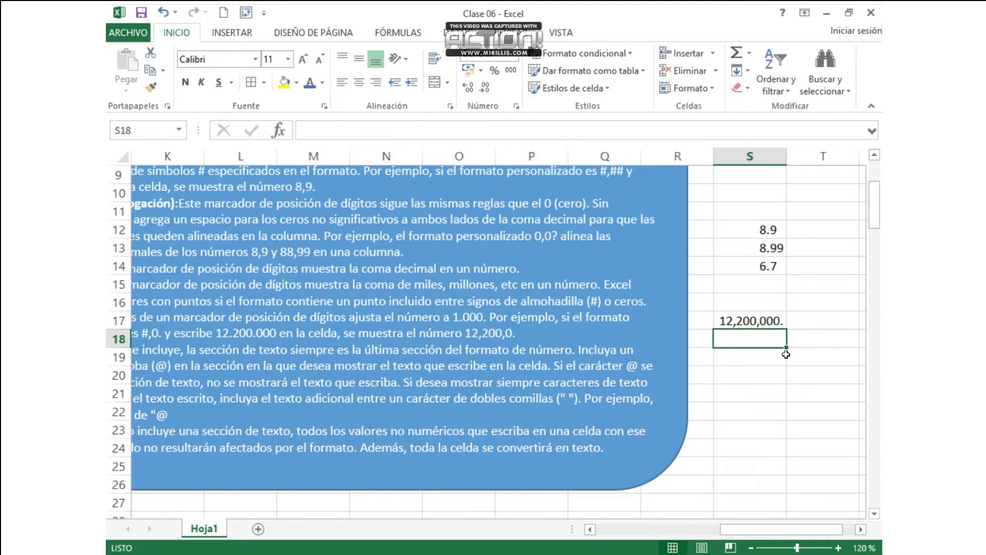
key(ctrl+z)
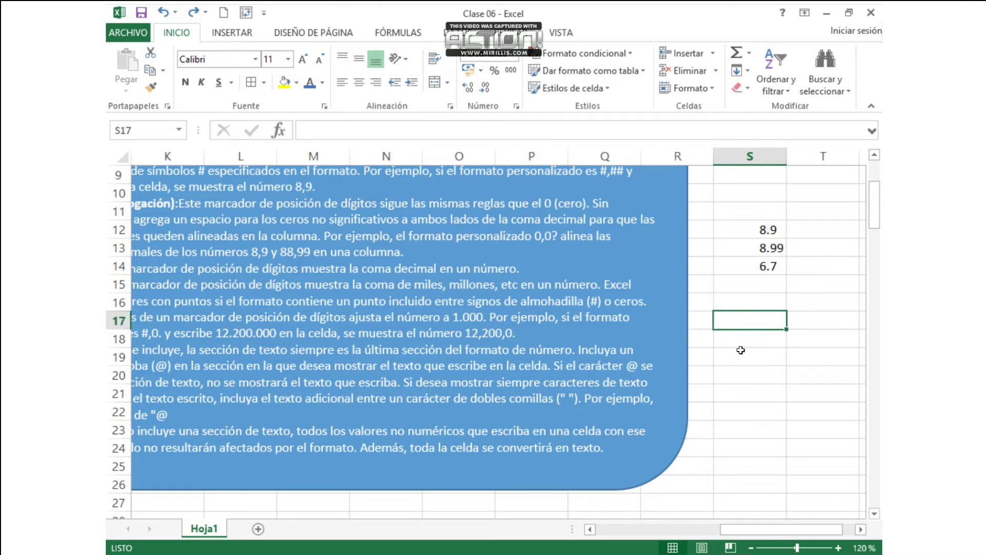
Step: Enter 12200000 in cell S17 without separators
text(12)
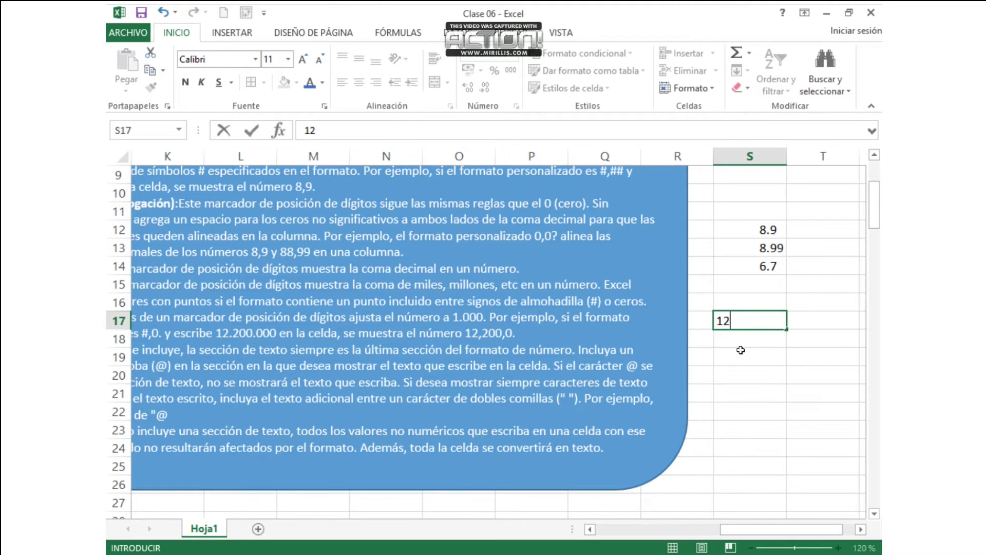
text(200000)
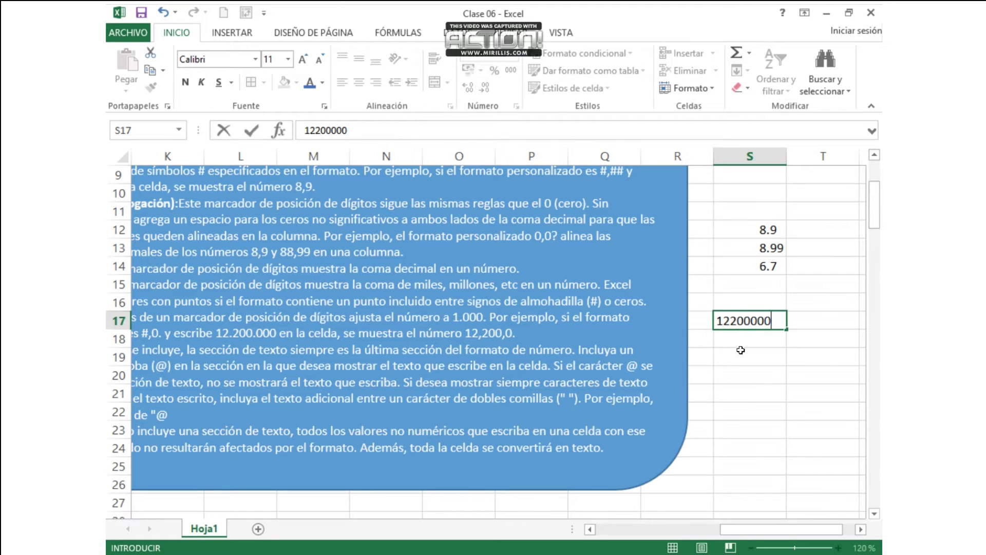
key(Return)
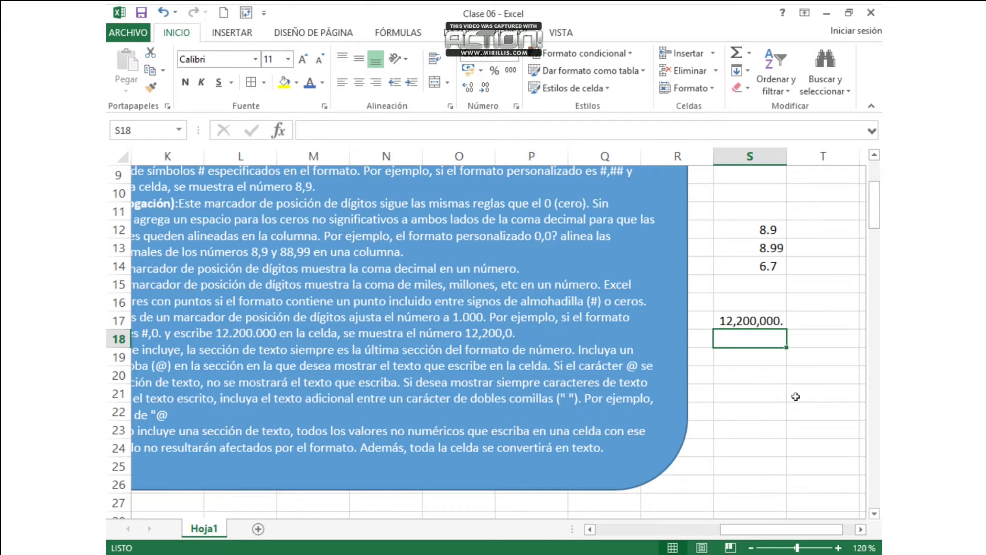
Step: Copy the number 12345678.567 from cell B8 down through B15 in the Número column of the custom format table
drag(771, 525, 754, 529)
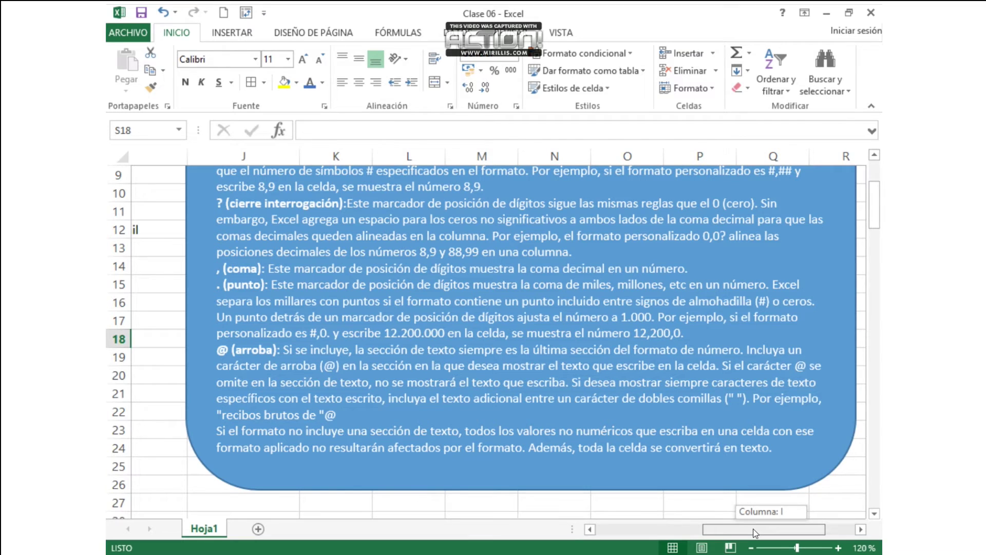
drag(753, 529, 753, 528)
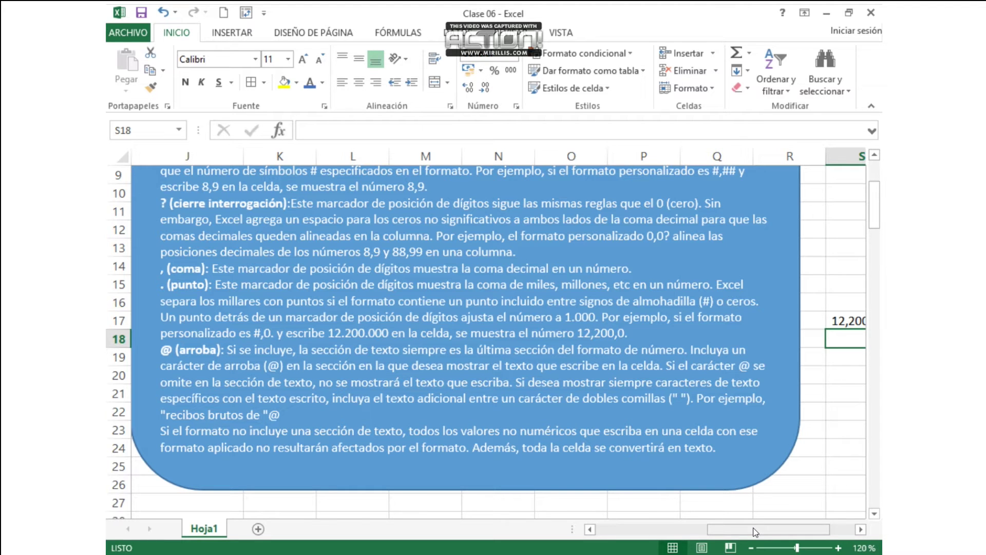
drag(781, 535, 669, 541)
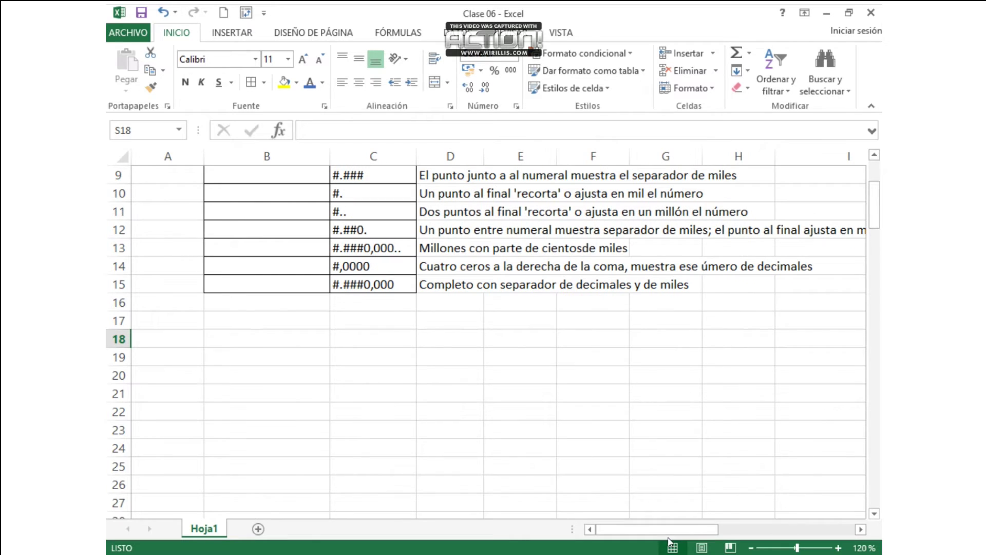
drag(874, 228, 874, 207)
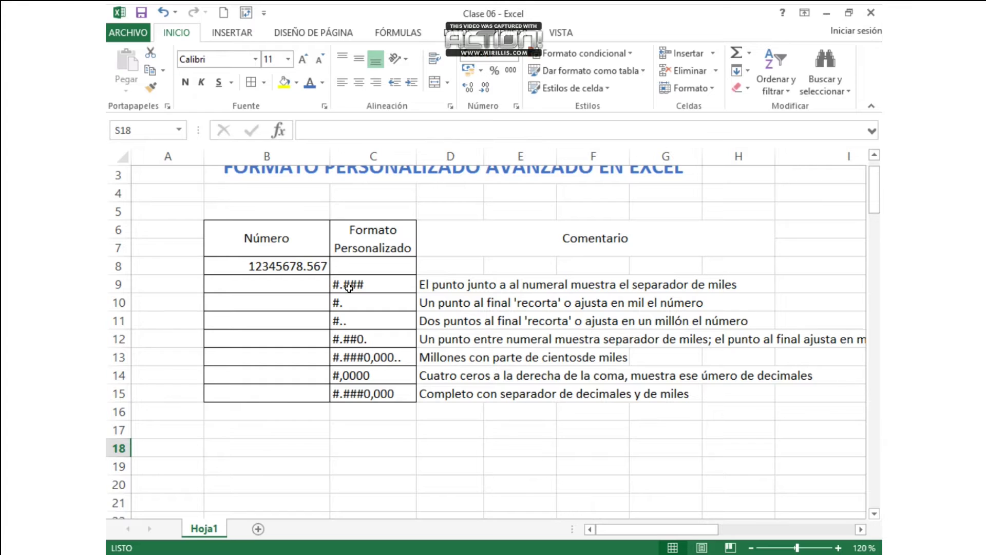
click(373, 283)
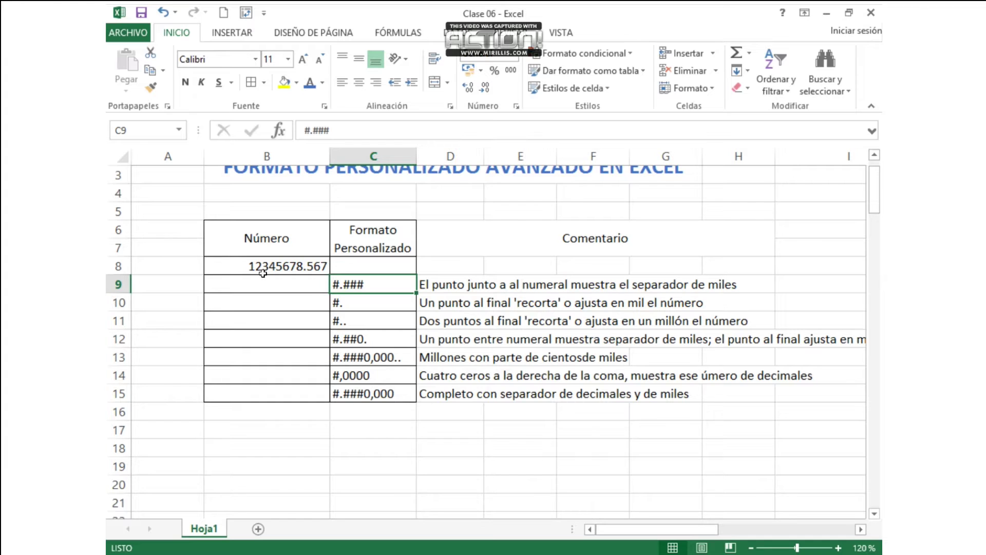
click(305, 283)
click(291, 267)
drag(329, 275, 330, 401)
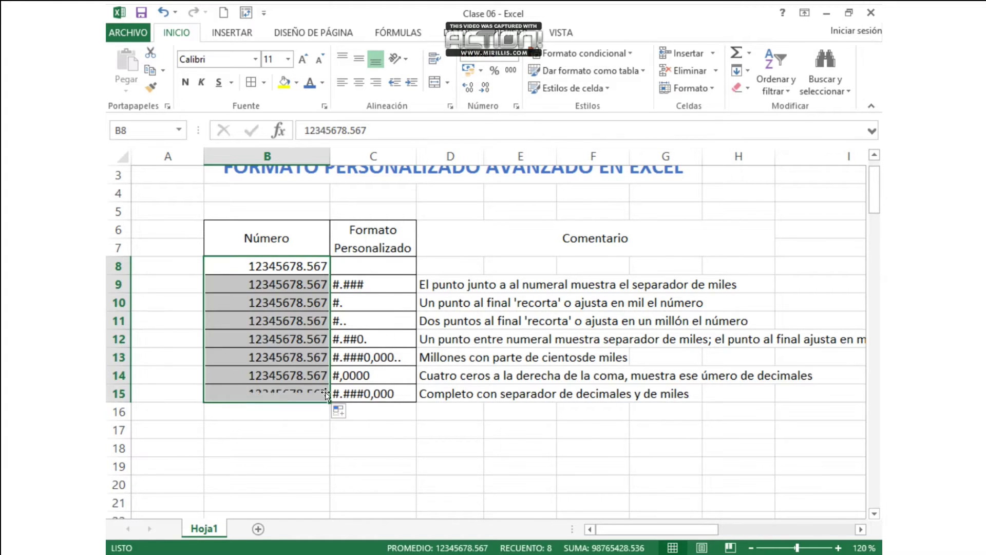
click(295, 313)
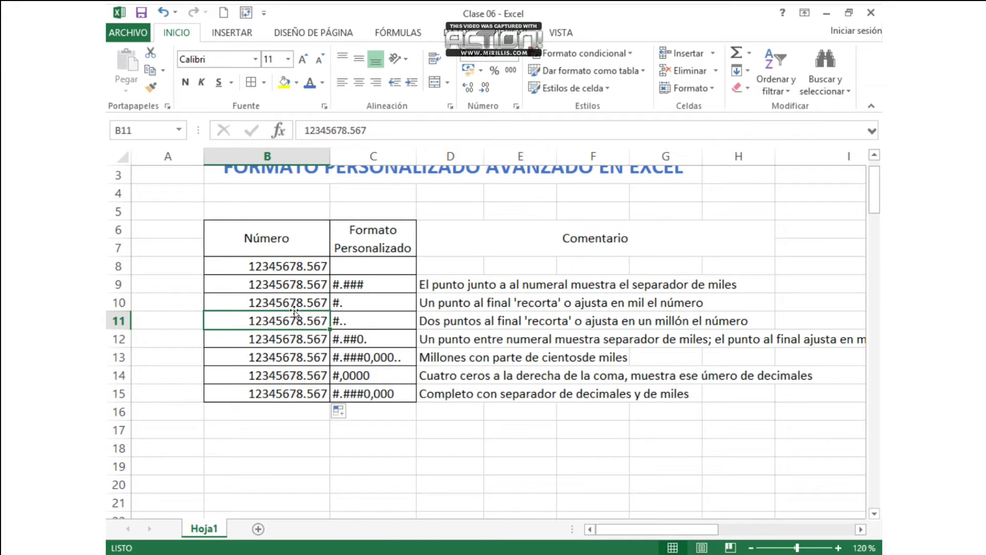
Step: Try the custom number format #.### on cell B9, as listed beside it in the table
click(303, 283)
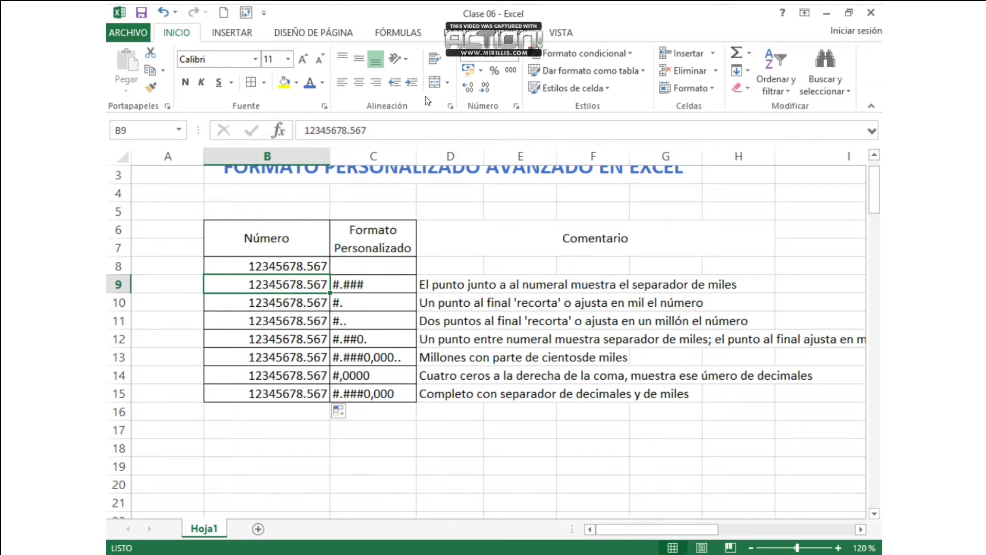
click(514, 54)
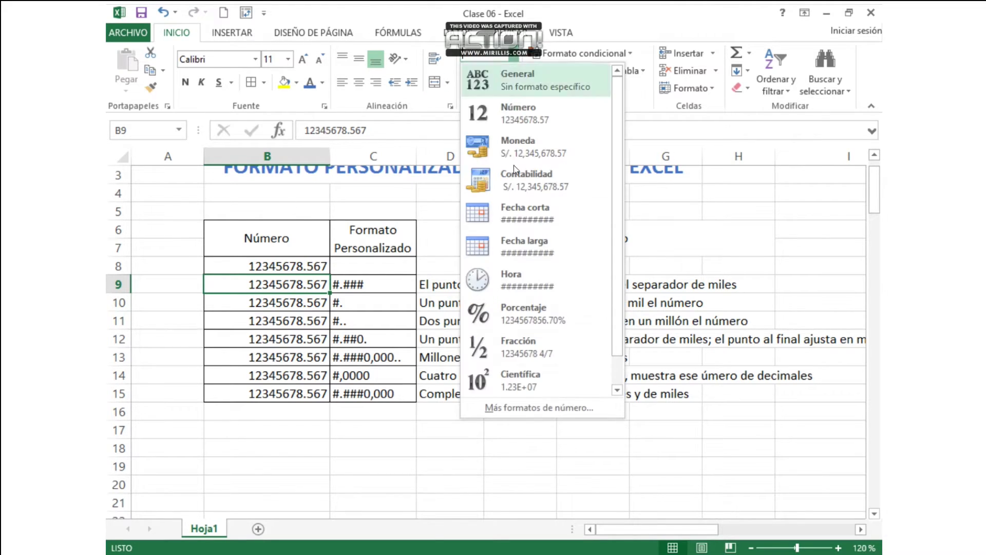
click(534, 407)
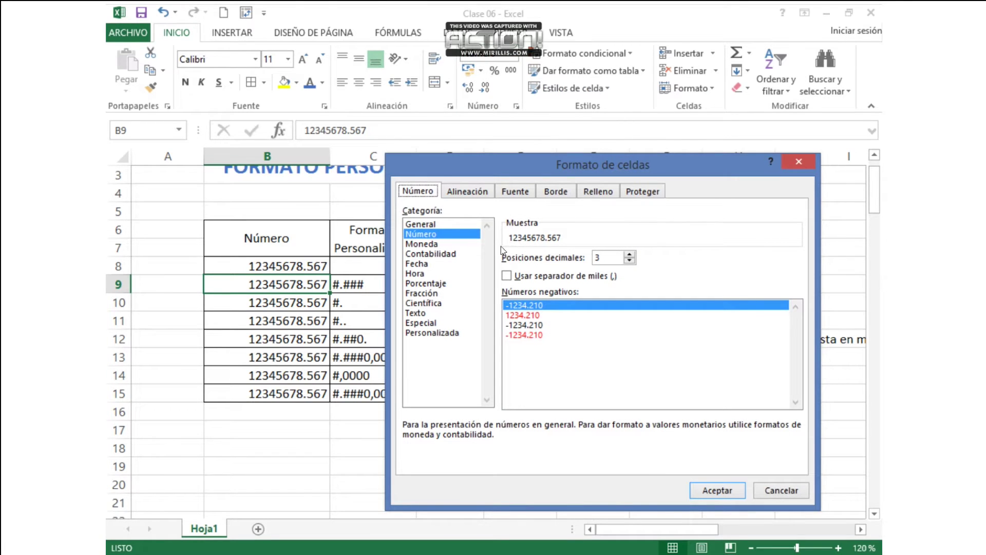
click(427, 333)
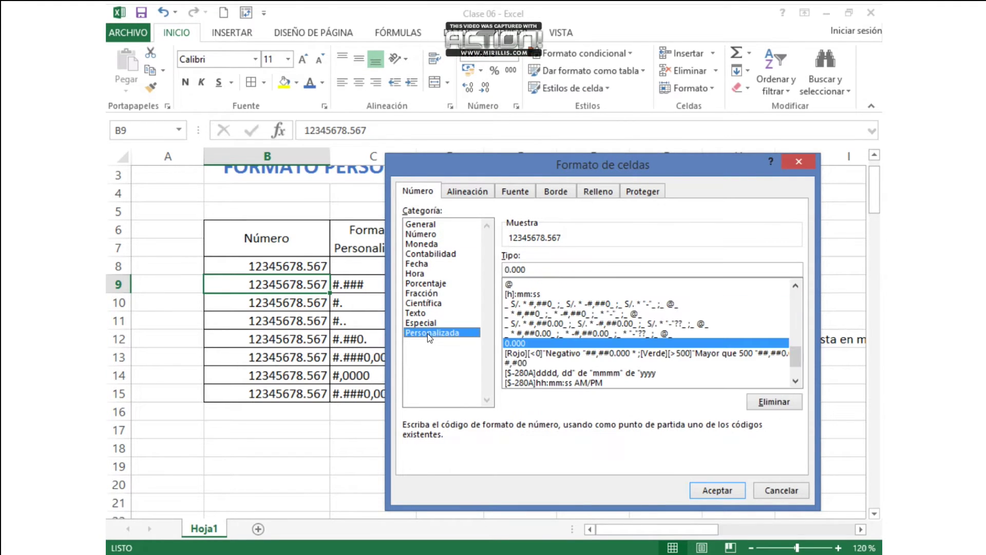
click(541, 270)
key(BackSpace)
key(BackSpace)
key(BackSpace)
key(BackSpace)
key(BackSpace)
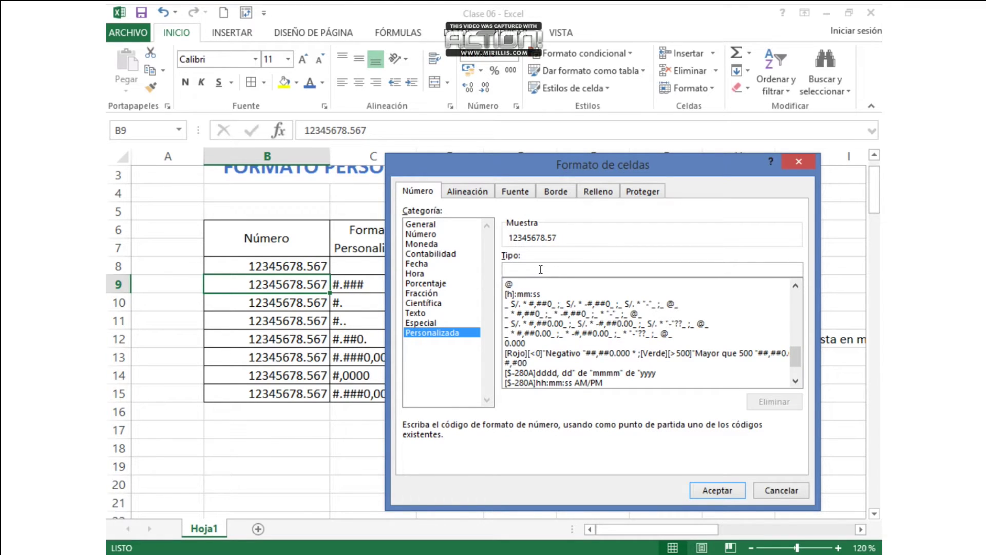
text(#.###)
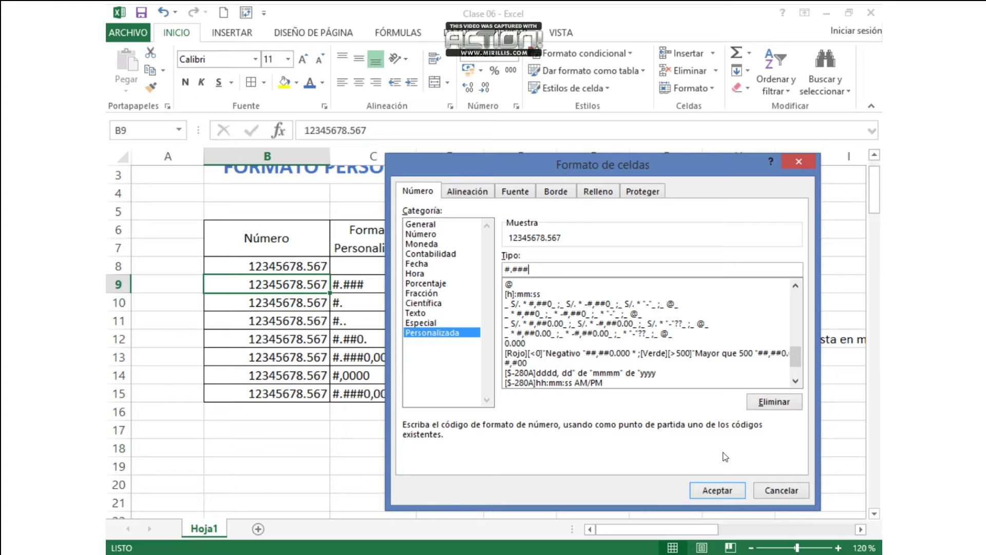
click(736, 495)
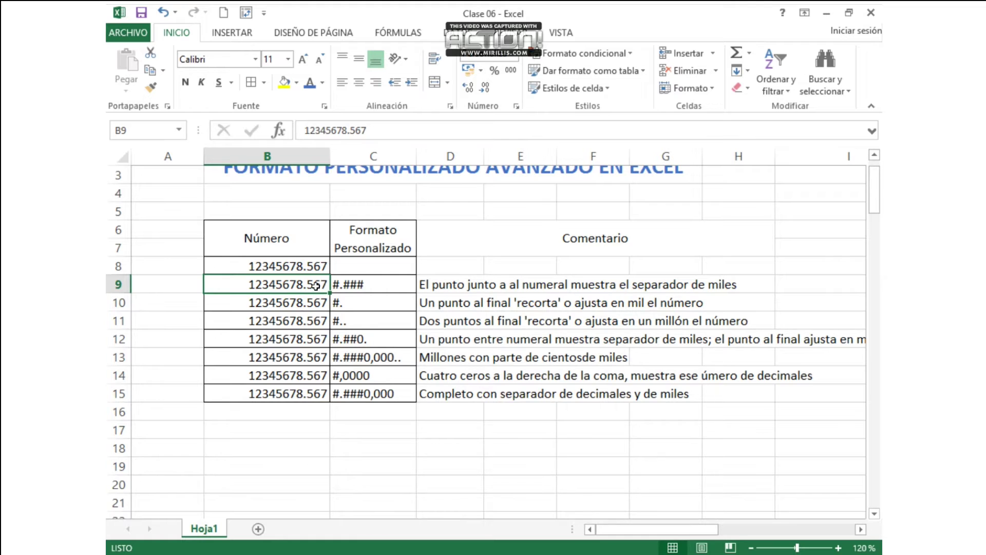
Step: Apply the standard Número format to cells B9:B15
click(513, 55)
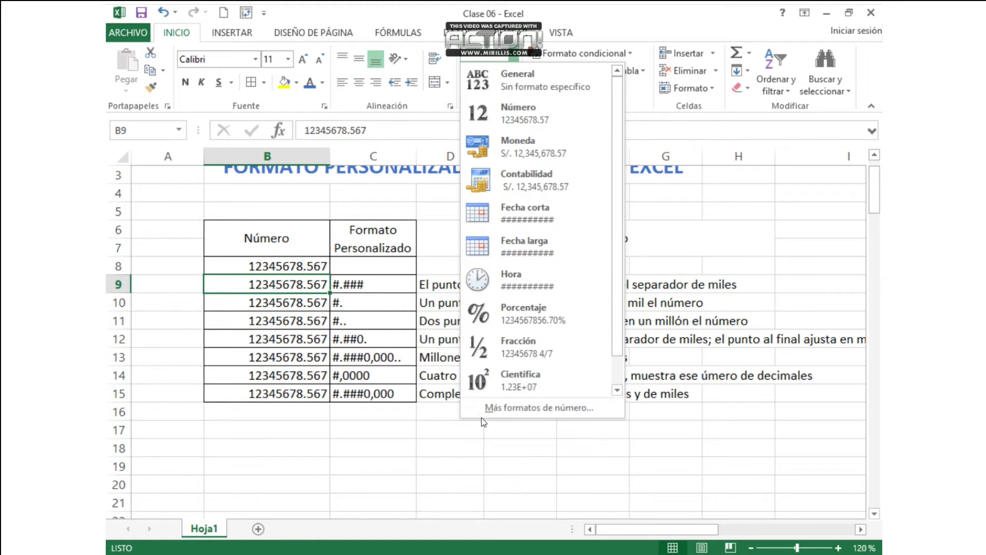
click(519, 113)
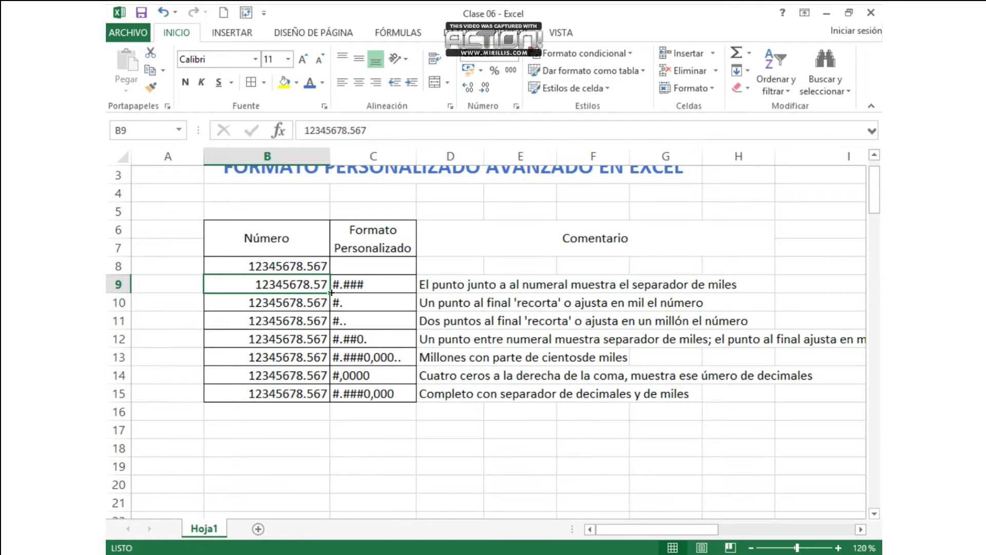
drag(305, 284, 309, 396)
click(519, 59)
click(514, 112)
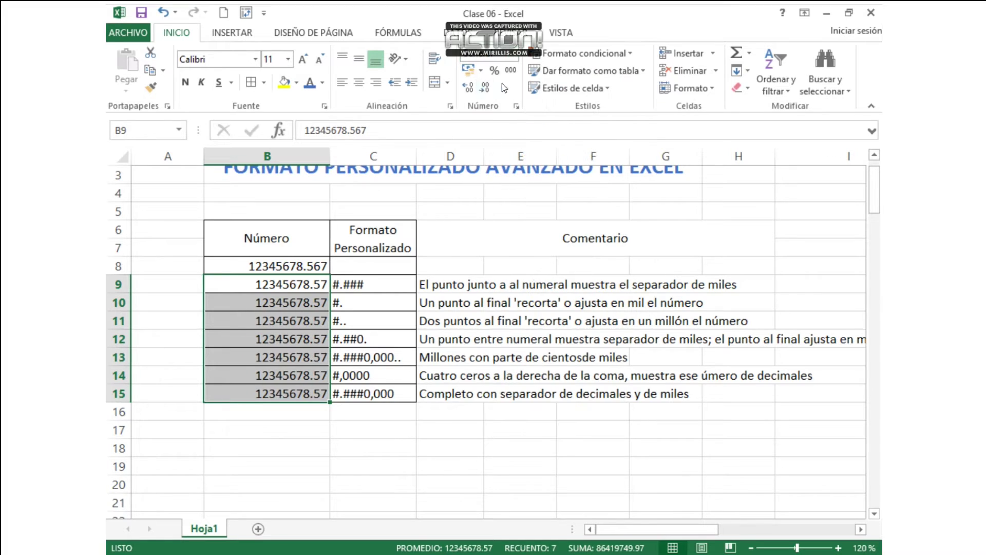
Step: Apply the custom number format #.### to cell B9
click(312, 277)
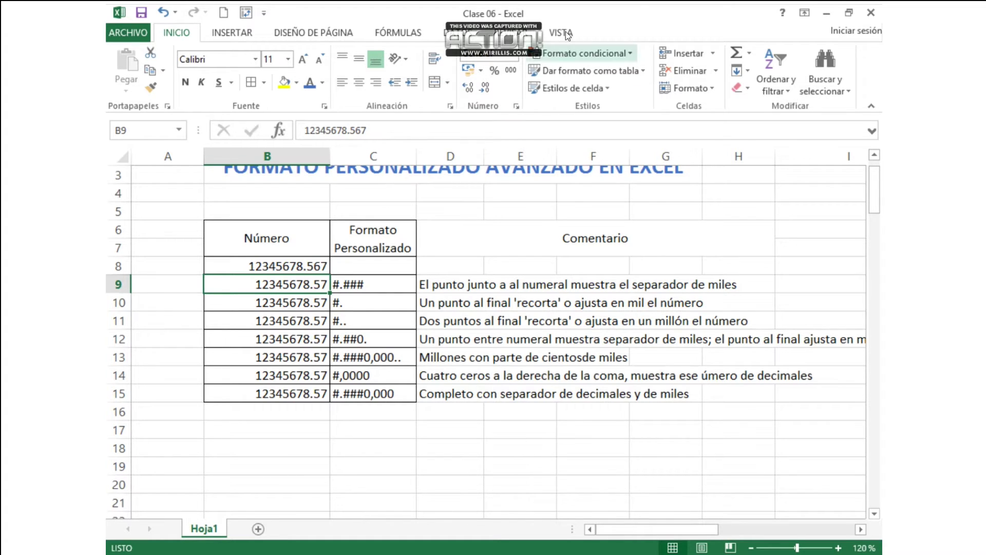
click(513, 55)
click(514, 54)
click(514, 55)
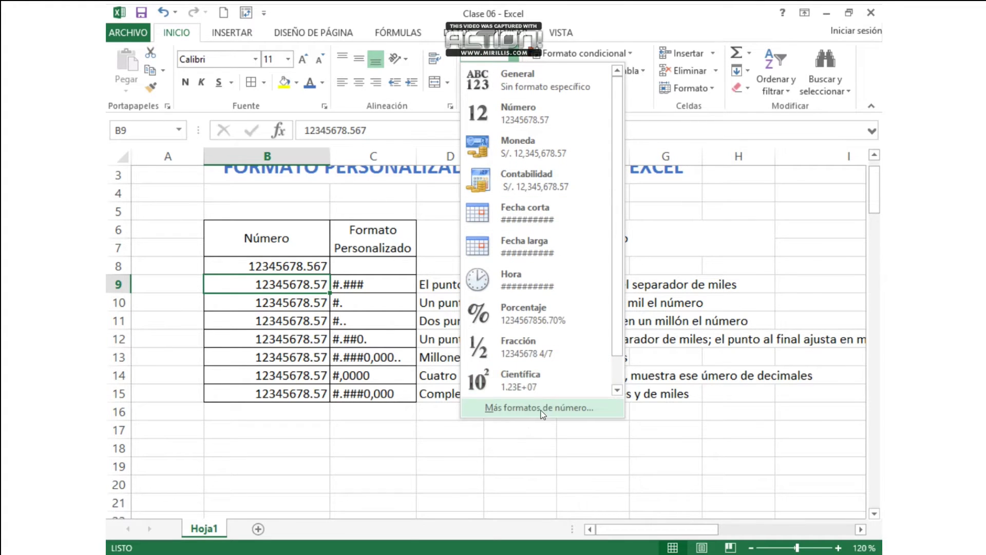
click(522, 416)
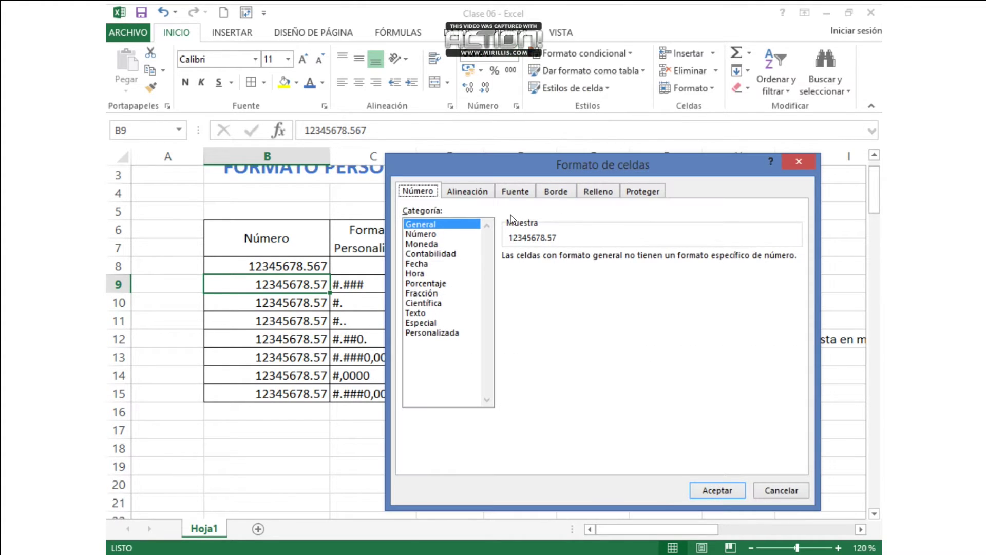
click(442, 334)
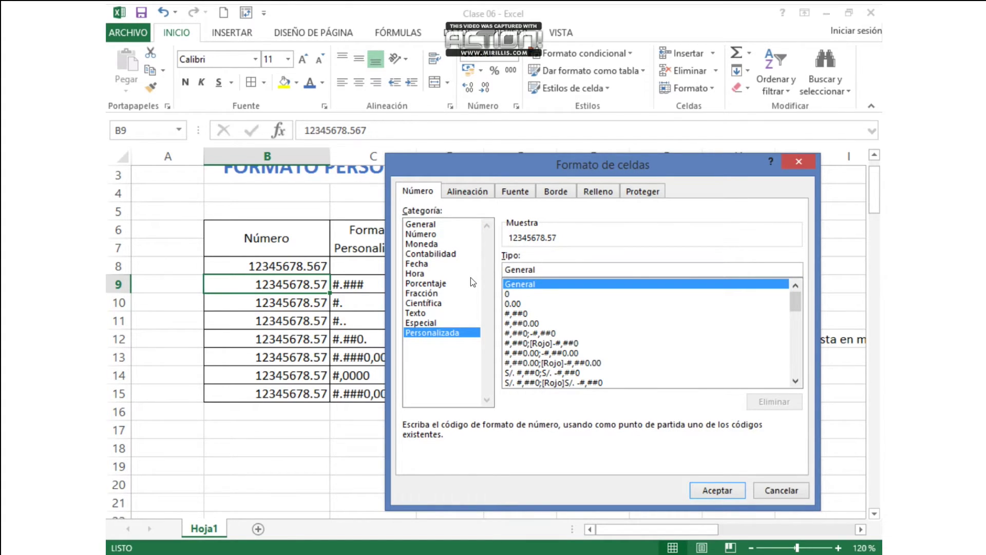
click(535, 268)
key(BackSpace)
key(BackSpace)
key(BackSpace)
key(BackSpace)
key(BackSpace)
key(BackSpace)
key(BackSpace)
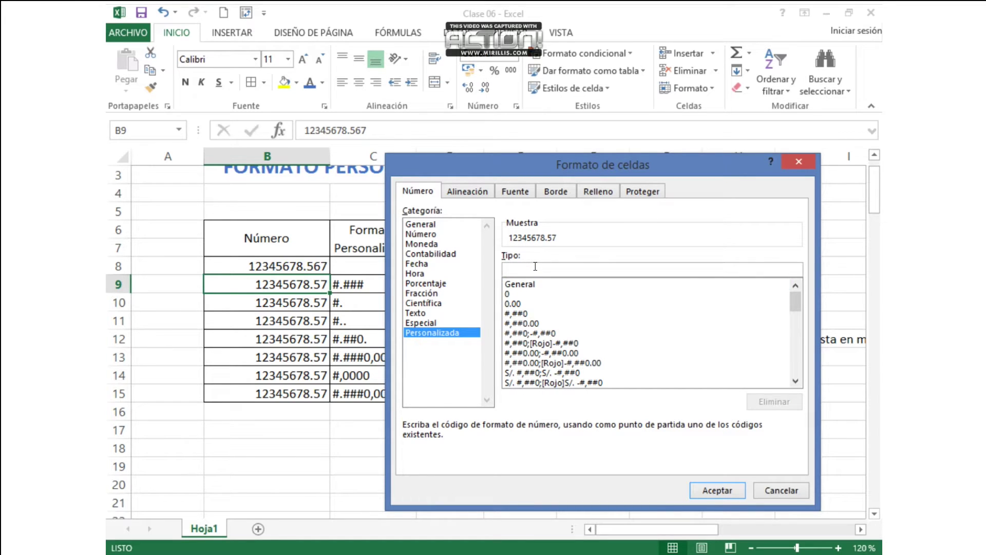
text(#)
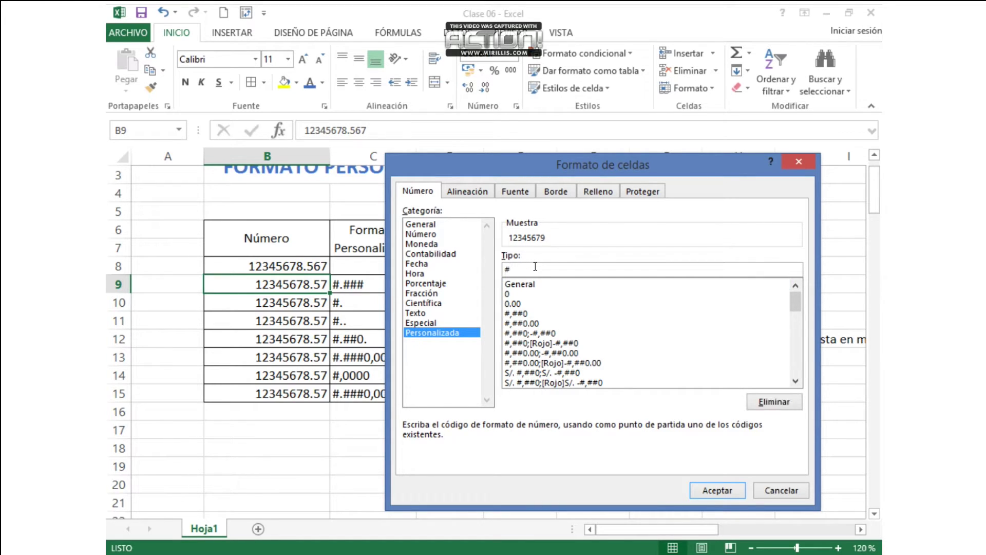
text(.###)
click(725, 488)
click(725, 487)
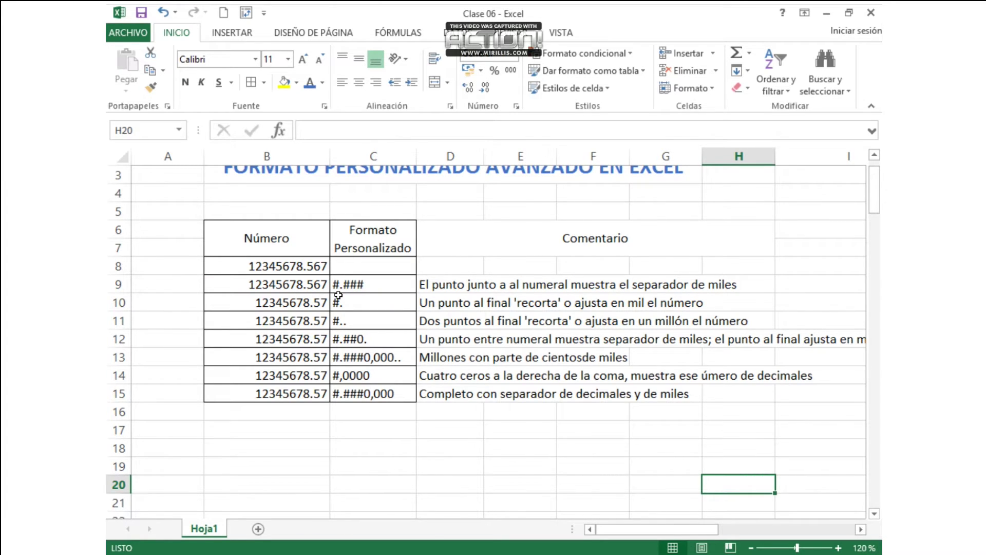
Step: Shorten the custom number format of cell B9 to #.#
click(316, 281)
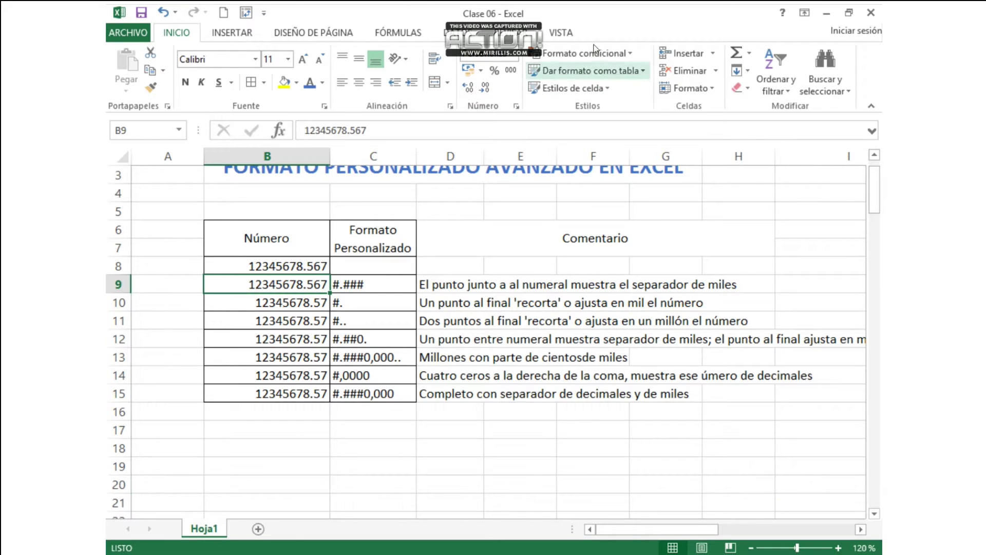
click(521, 55)
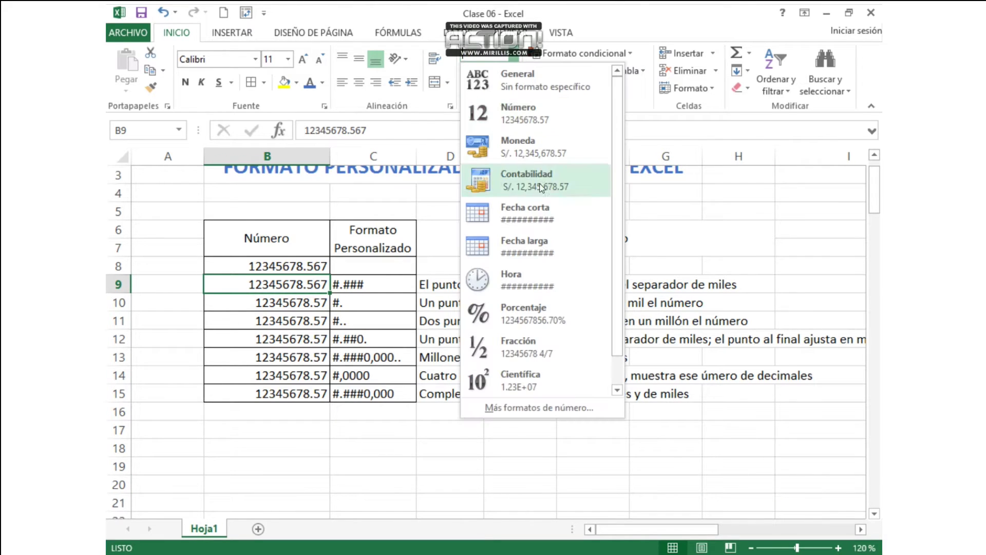
click(552, 407)
click(497, 268)
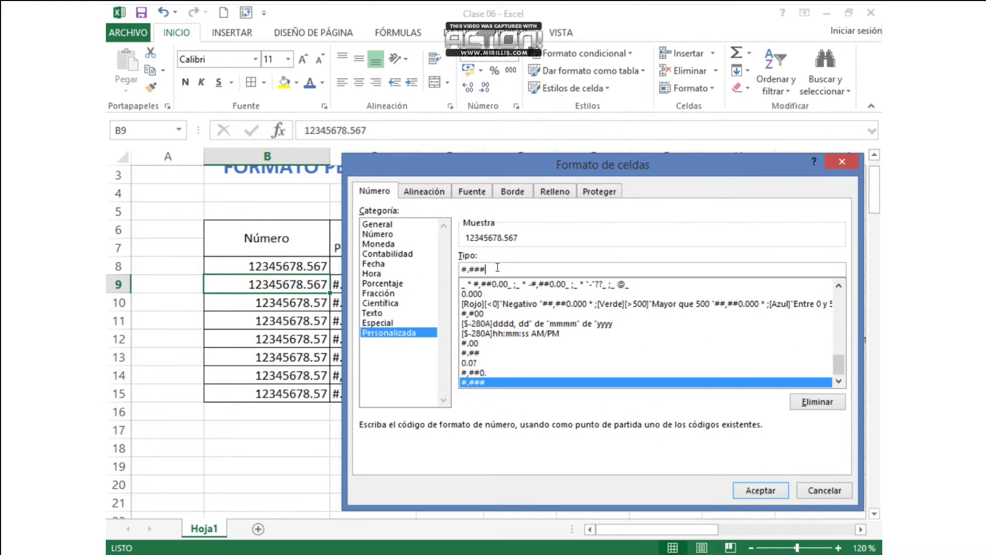
key(BackSpace)
key(BackSpace)
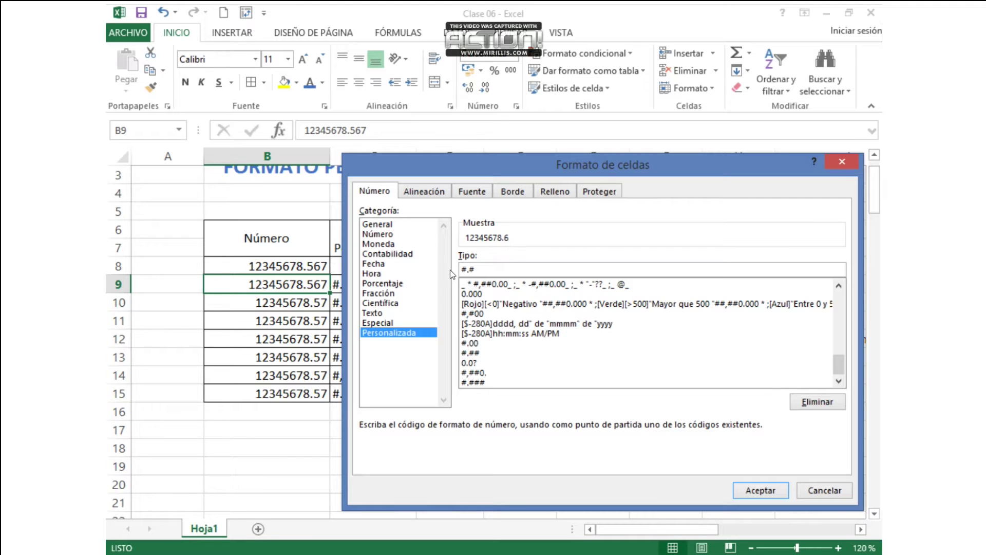
click(760, 491)
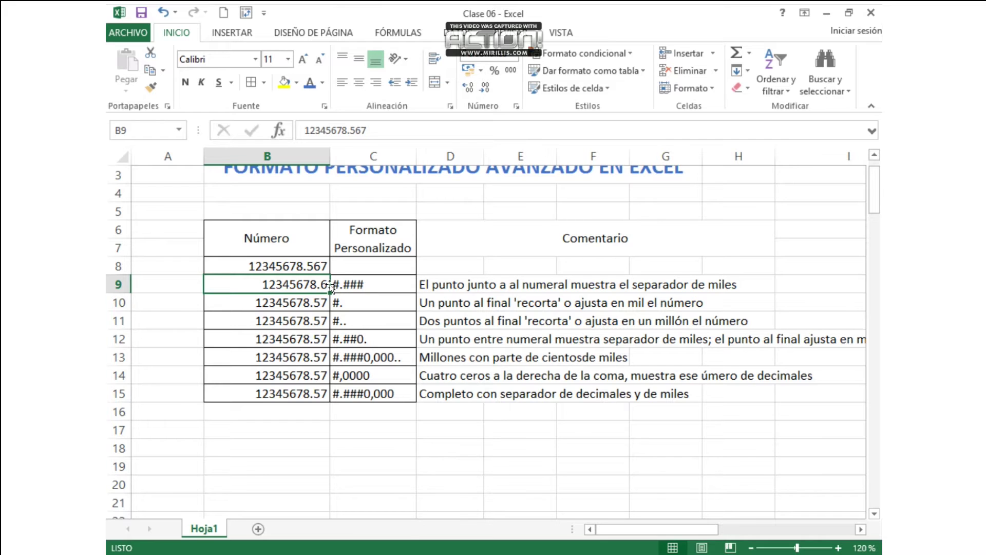
click(512, 56)
click(522, 408)
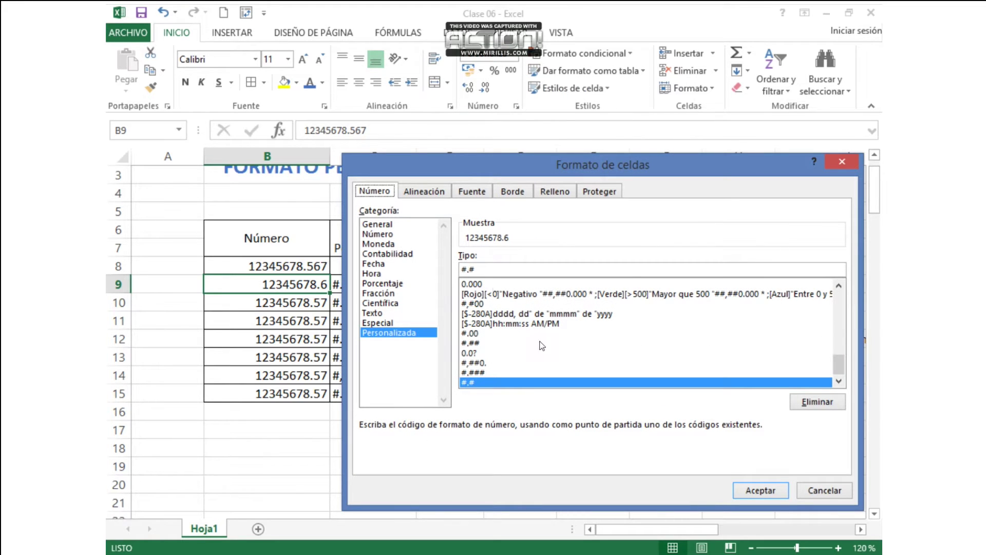
click(820, 490)
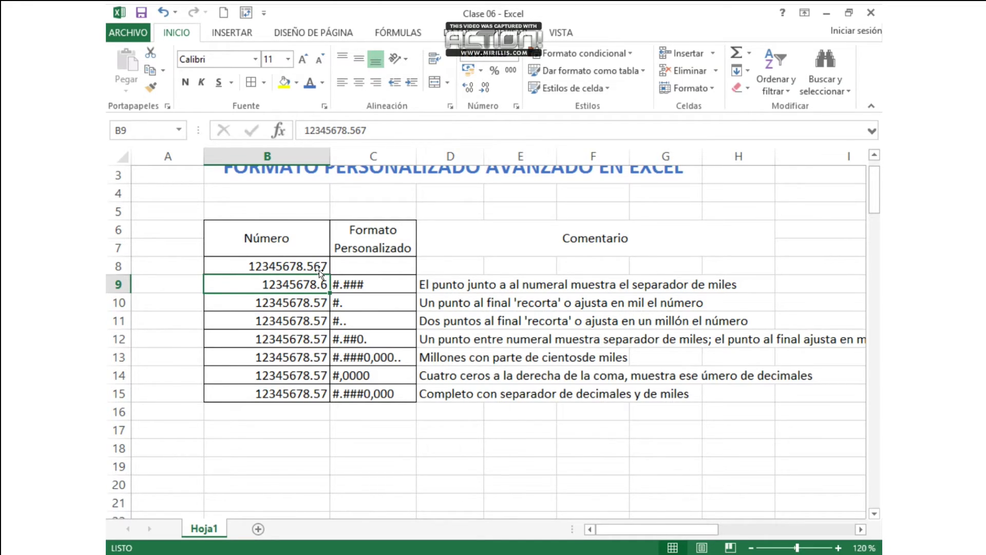
Step: Apply the custom number format "#." to cell B10, as listed beside it in the table
click(282, 303)
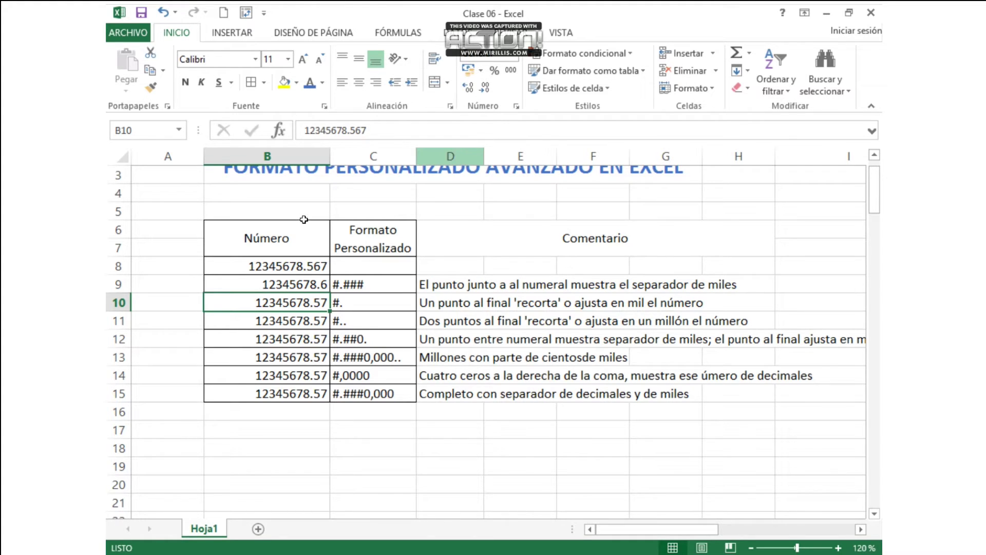
click(518, 52)
click(566, 407)
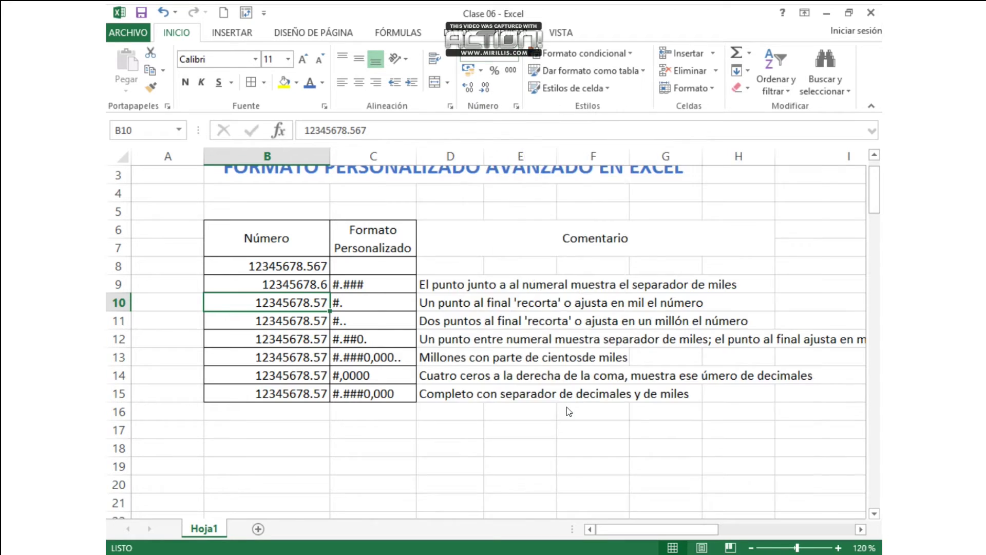
click(441, 333)
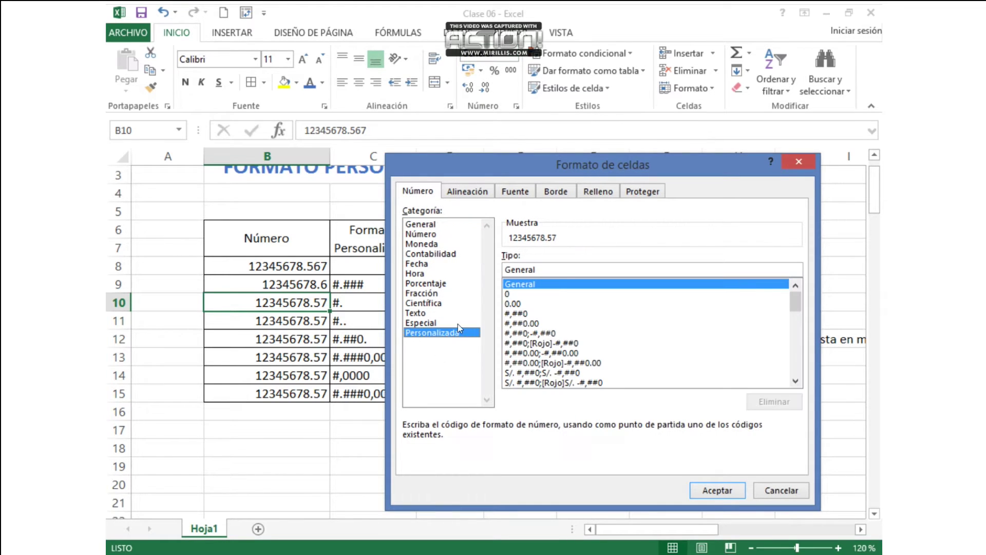
drag(553, 266, 479, 273)
text(#)
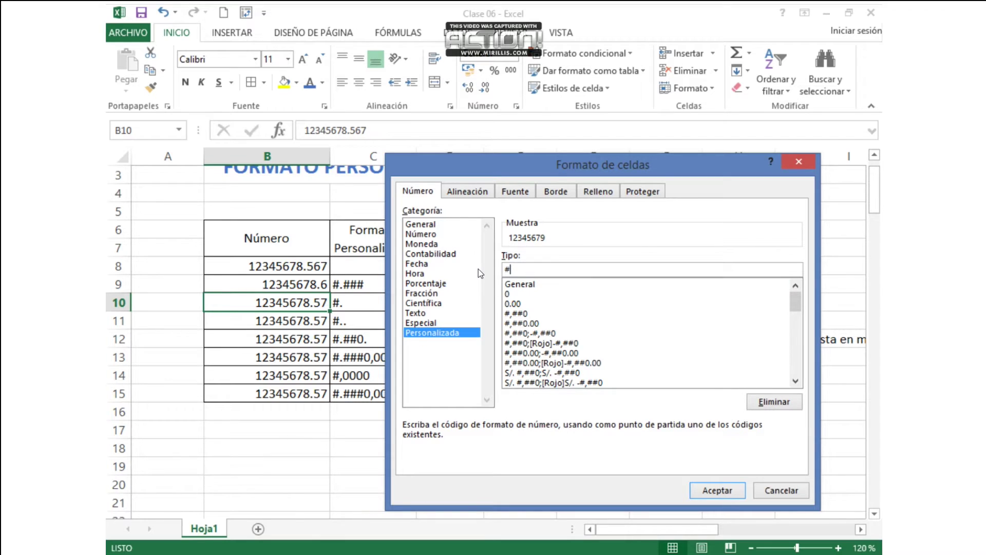
text(.)
click(736, 490)
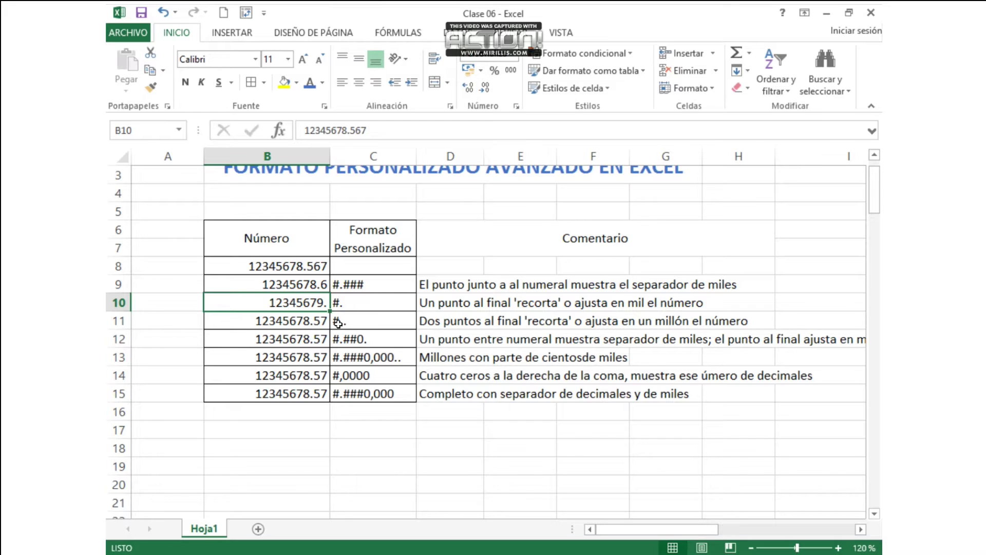
Step: Apply the custom number format "#.." to cell B11, as listed beside it in the table
click(287, 341)
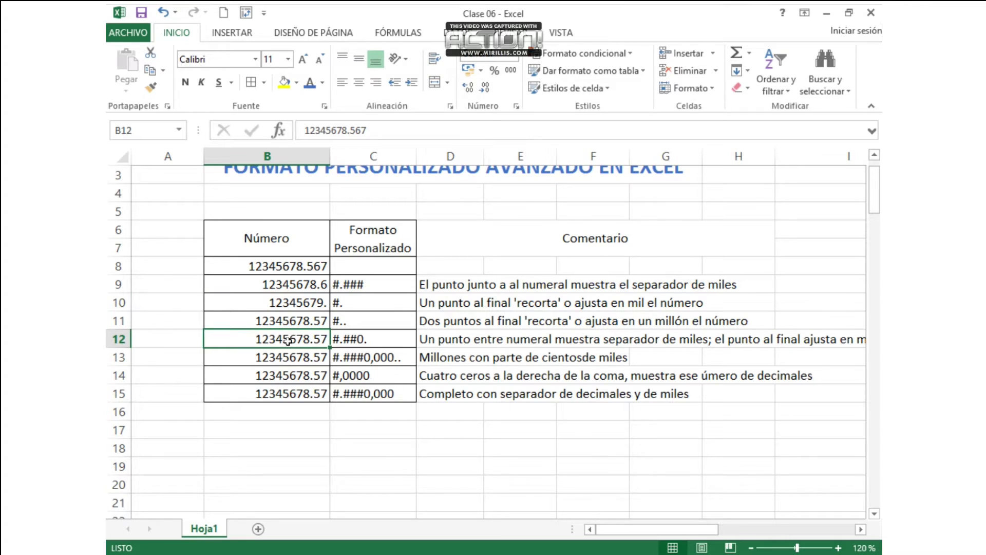
click(295, 323)
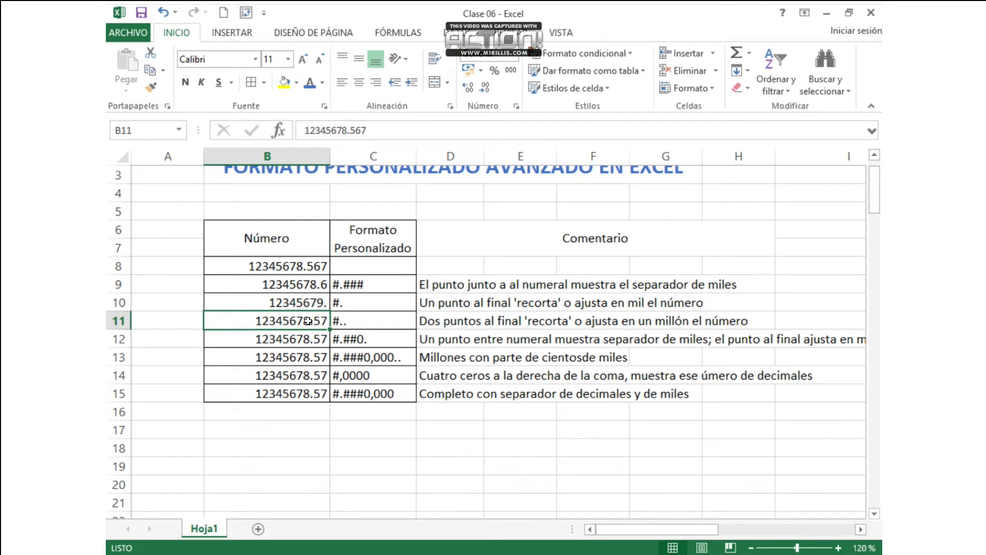
click(513, 54)
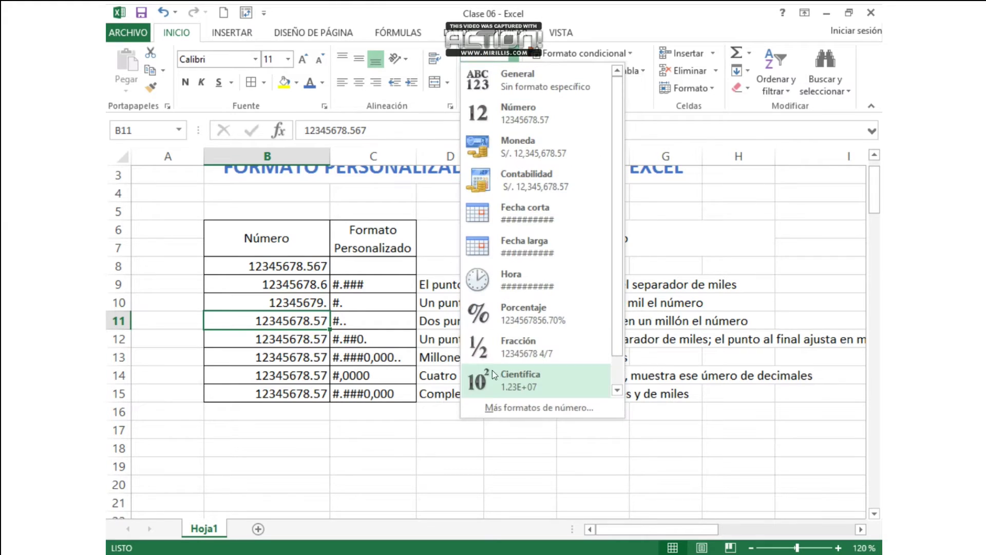
click(512, 402)
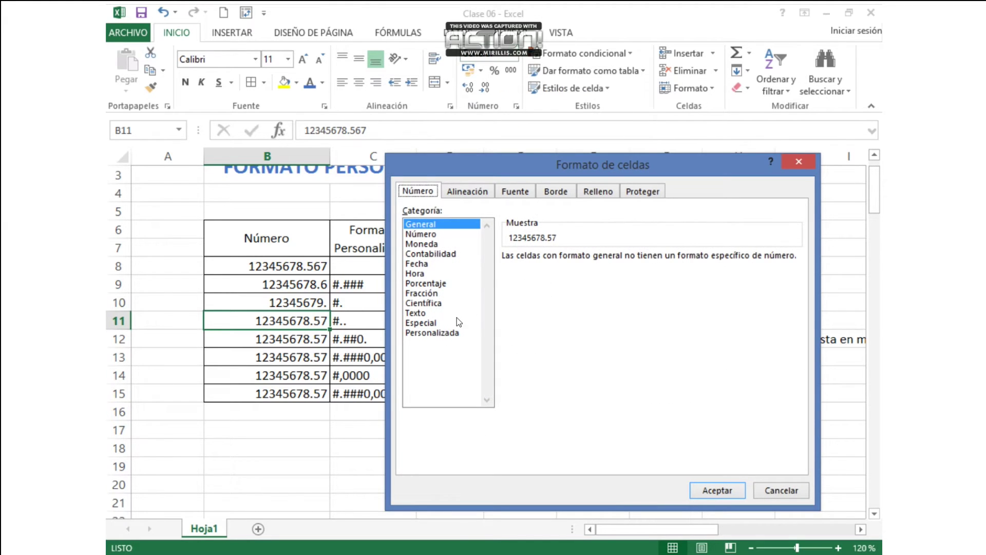
click(445, 337)
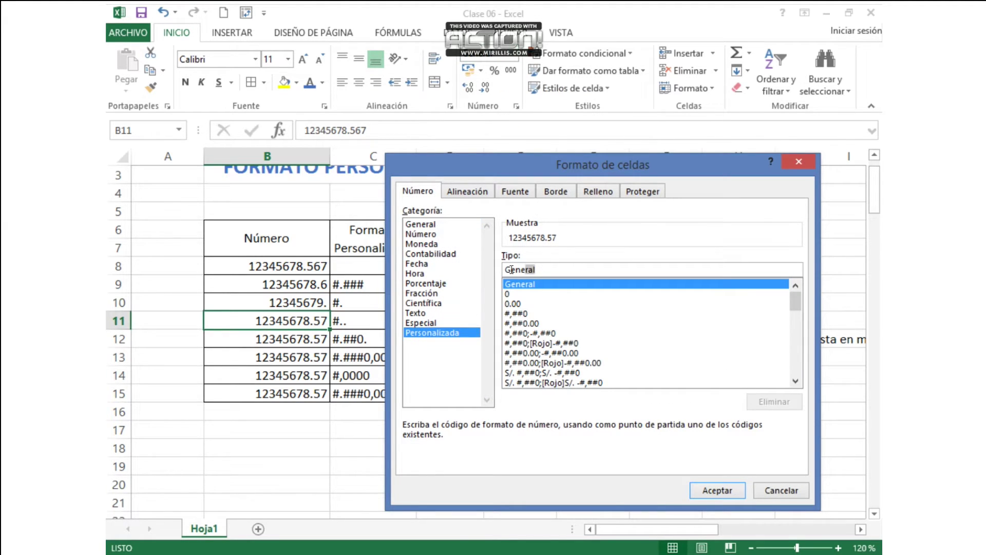
drag(536, 269, 504, 268)
text(#..)
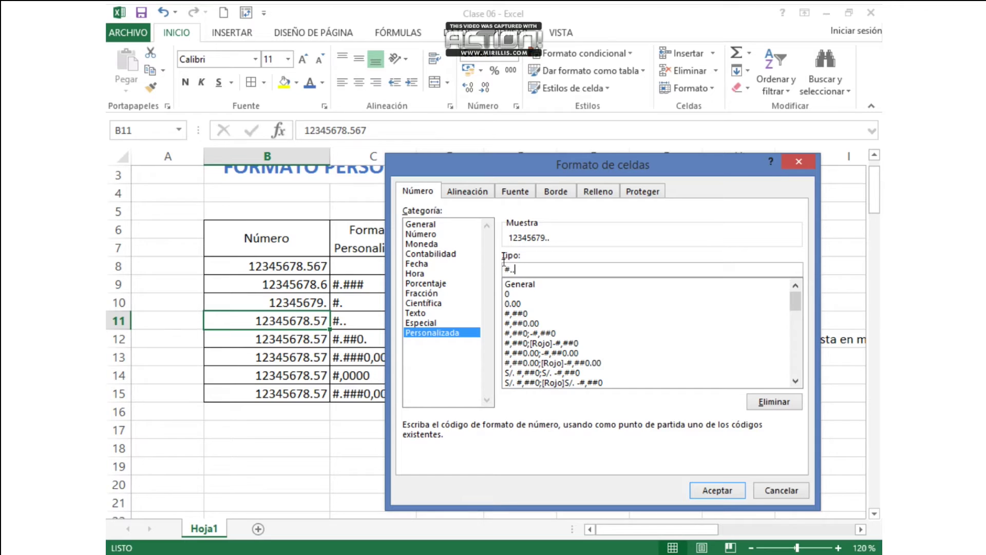
click(729, 488)
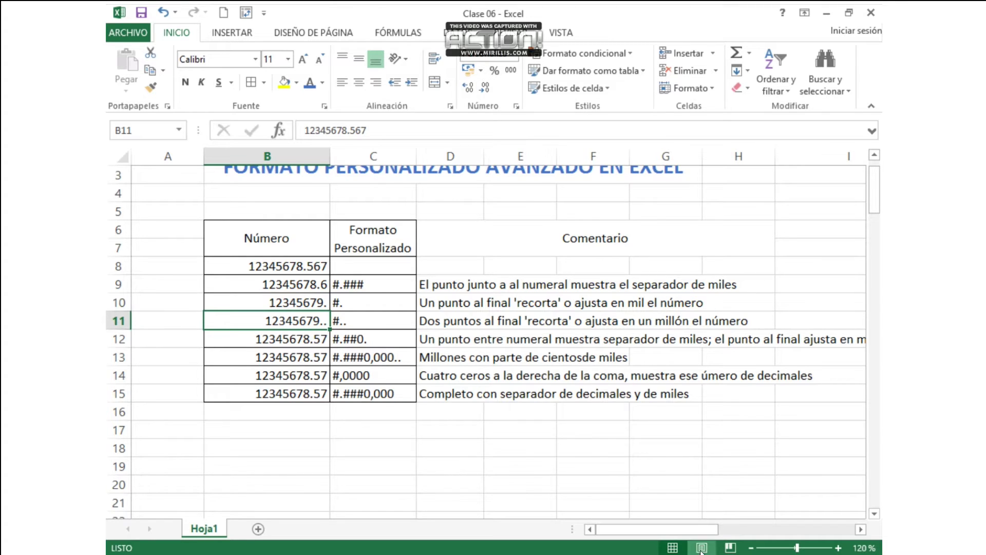
Step: Try the custom number format "#.##0." on cell B12, as listed beside it, and undo it
drag(698, 530, 674, 522)
click(308, 334)
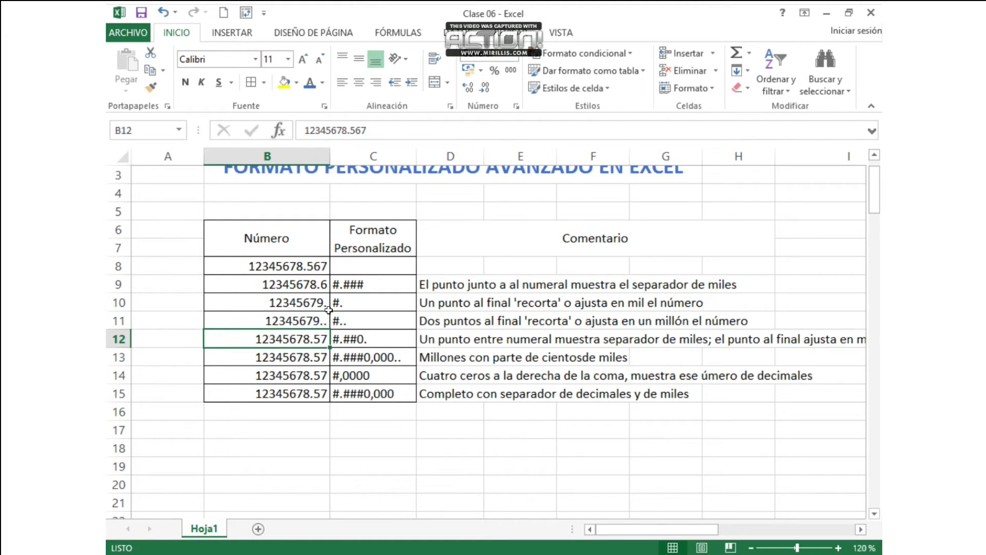
click(516, 55)
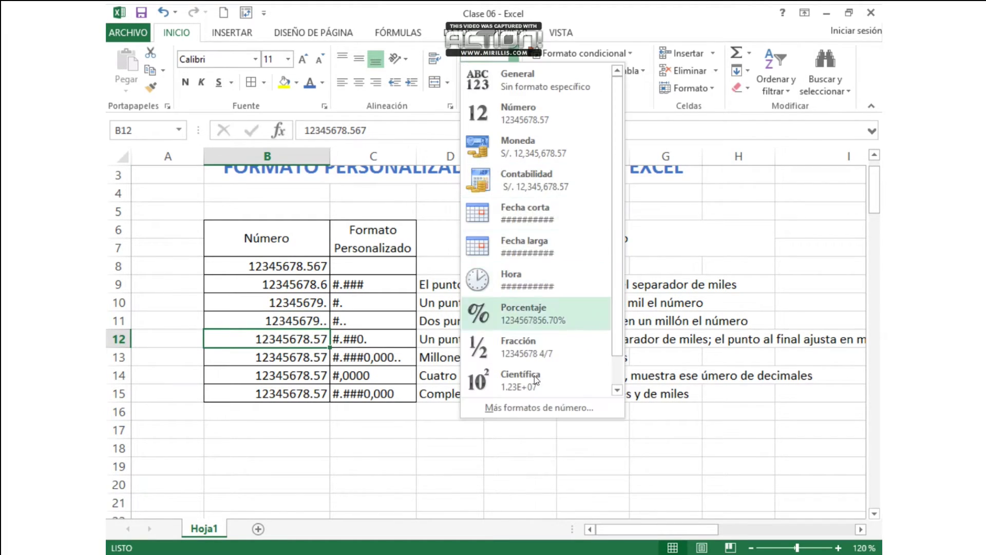
click(558, 413)
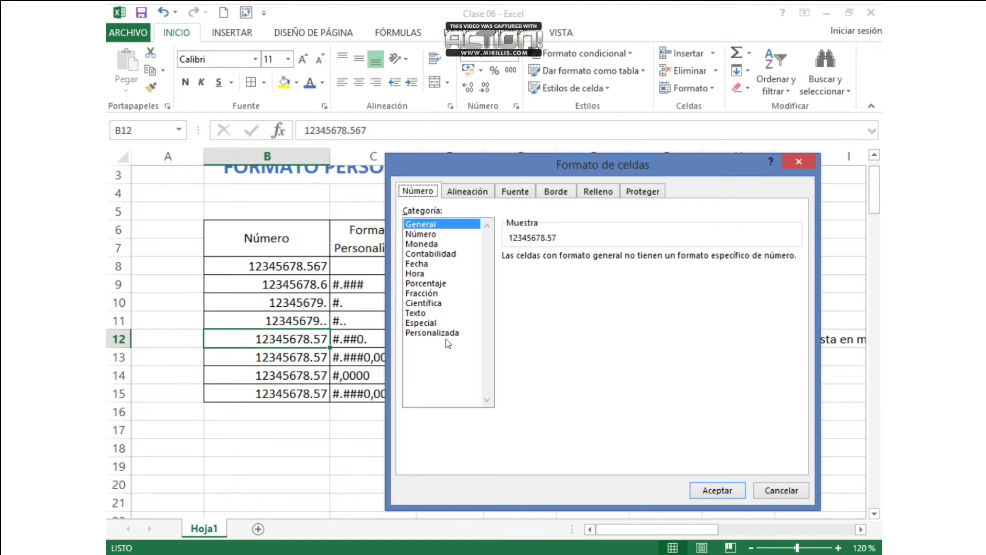
click(447, 332)
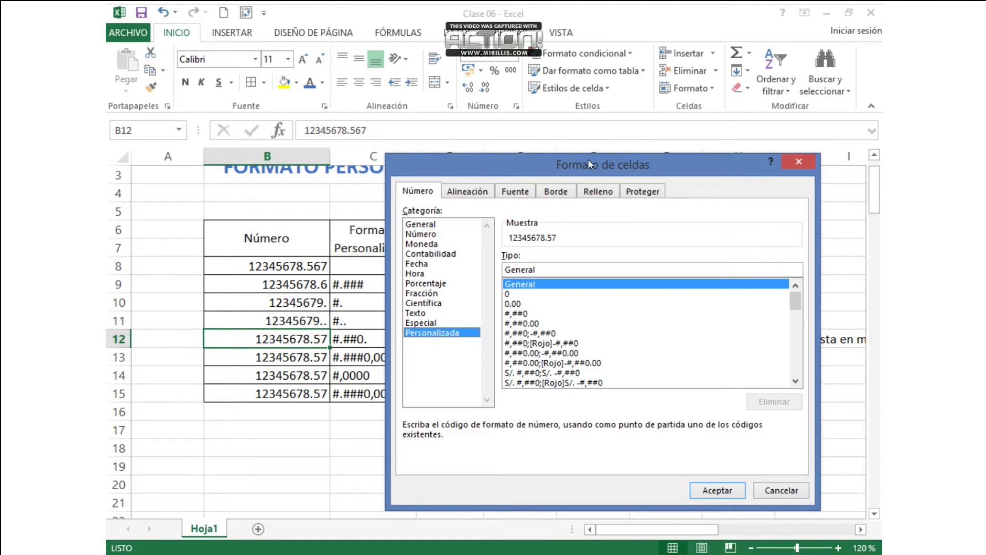
drag(587, 159, 687, 139)
drag(648, 249, 576, 249)
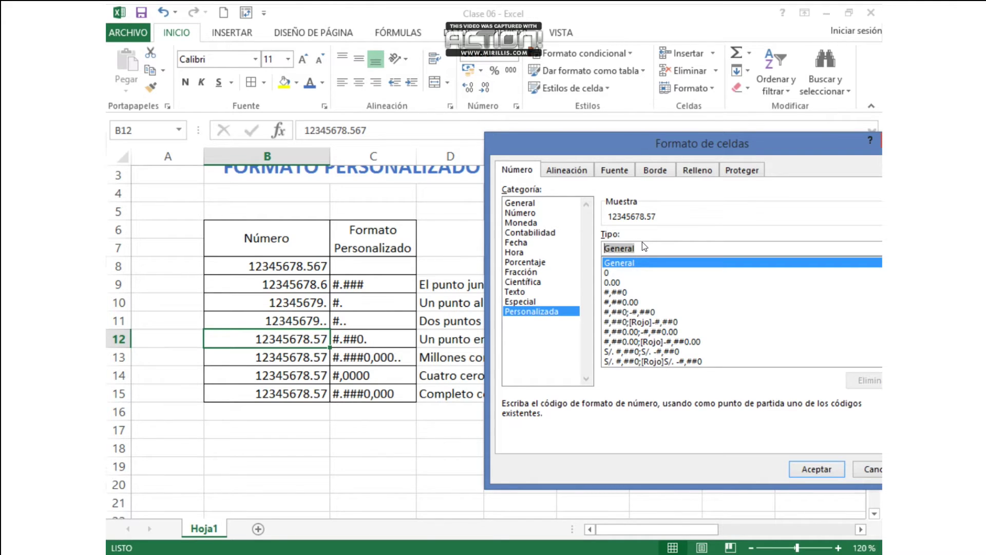
text(#.#)
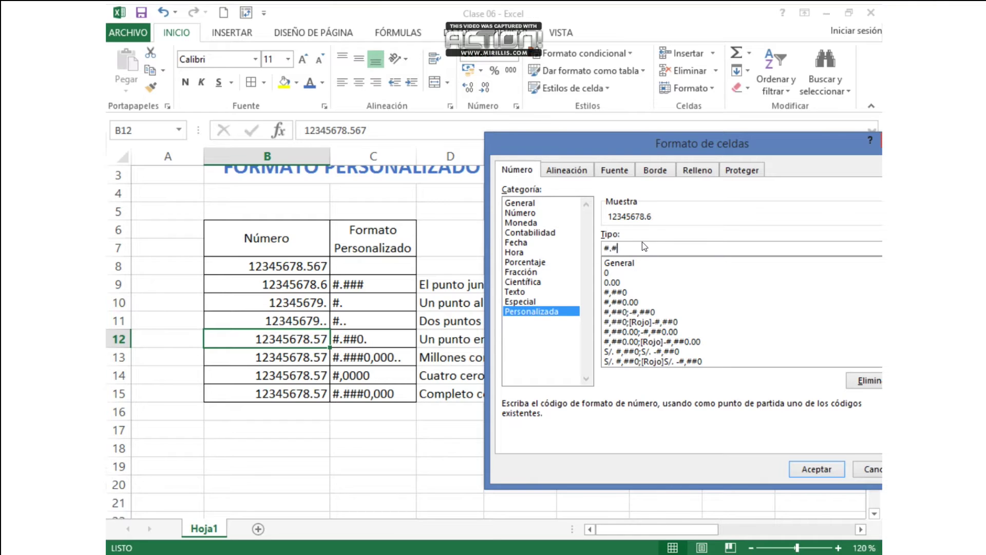
text(#0.)
click(828, 465)
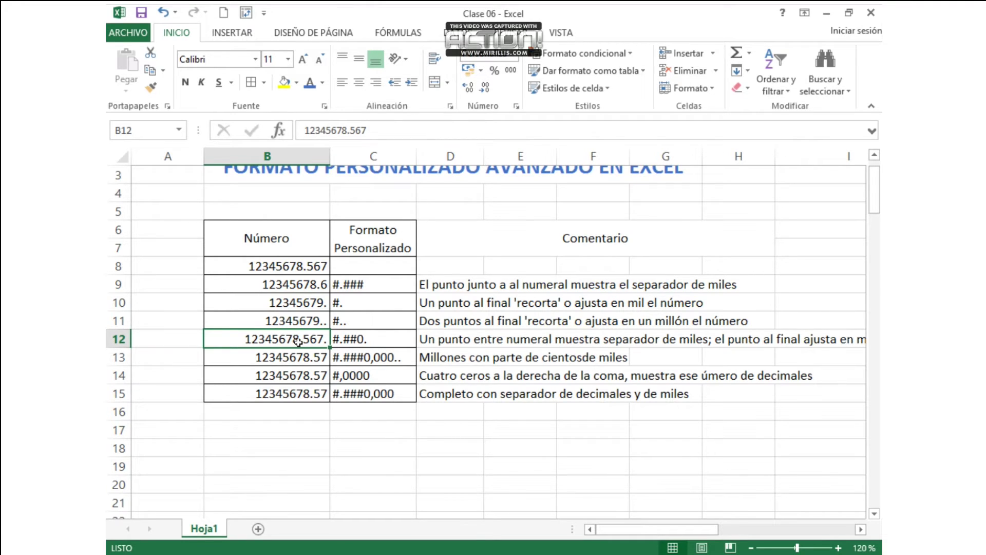
key(ctrl+z)
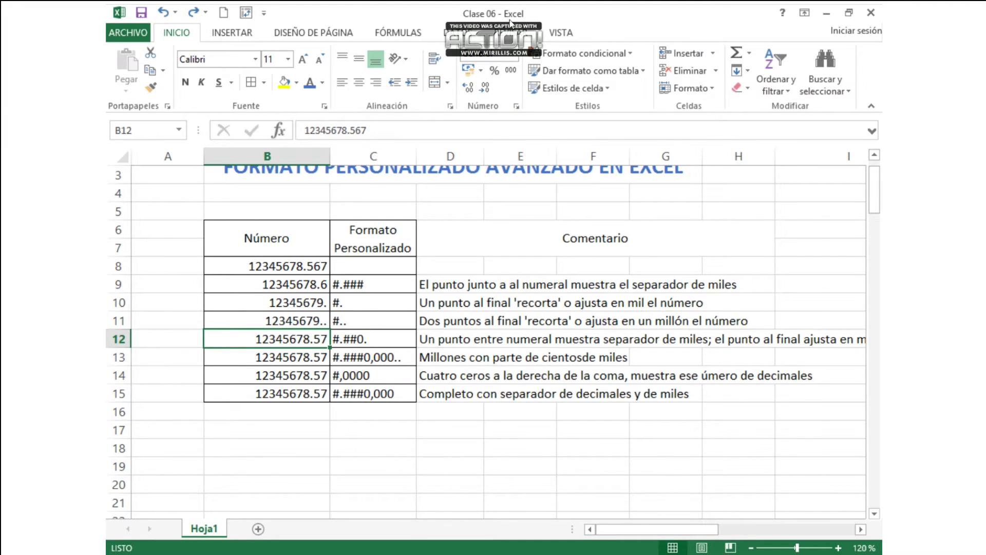
Step: Apply the custom number format "#.##0." to cell B12, as listed beside it in the table
click(514, 53)
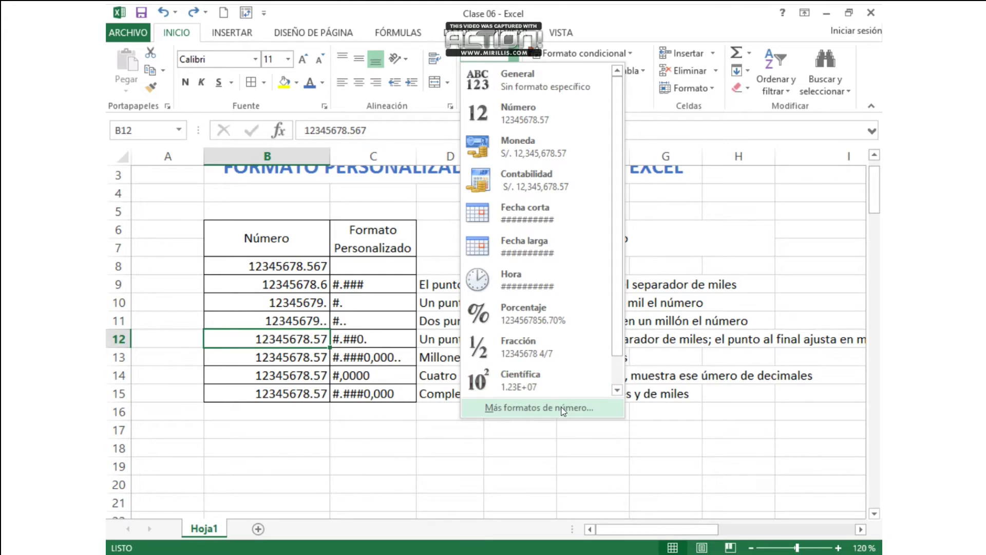
click(511, 407)
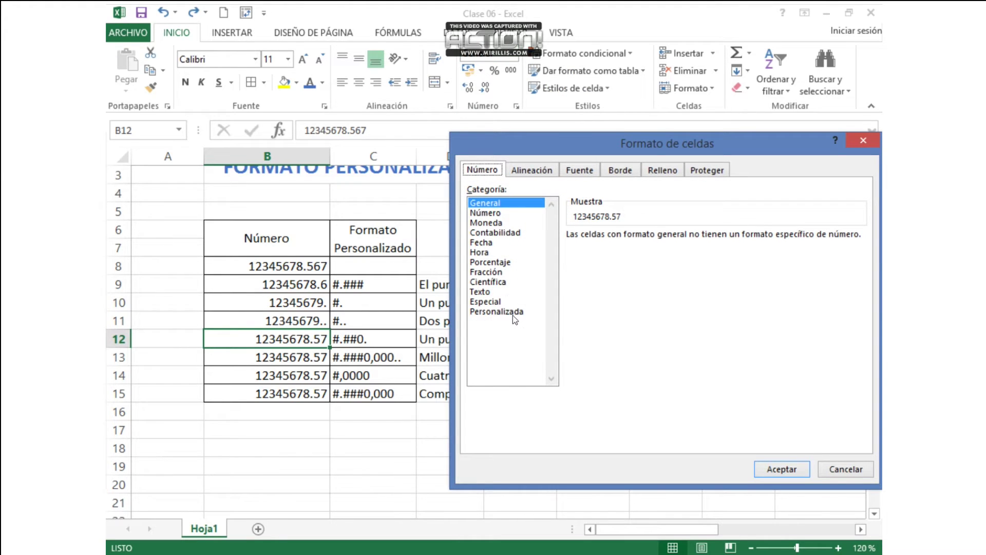
click(514, 313)
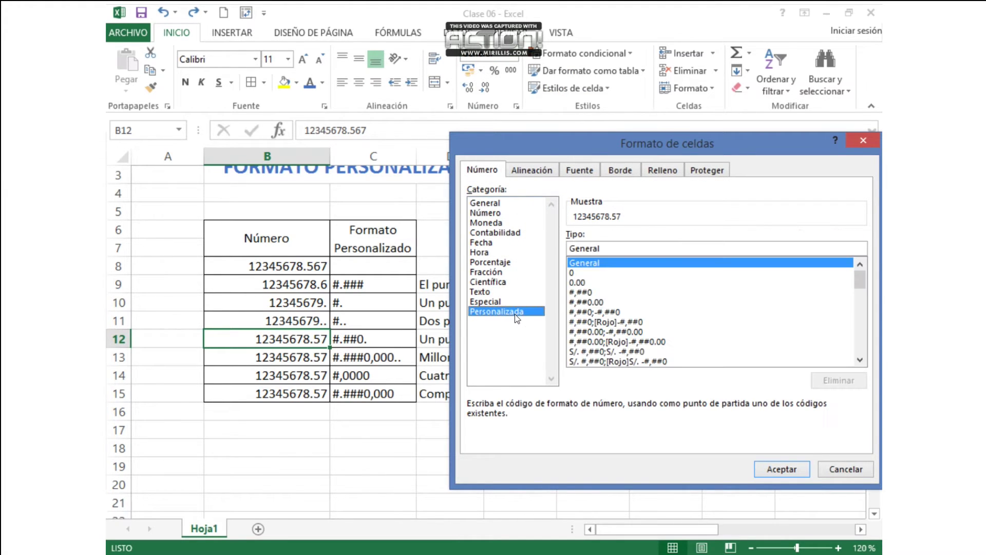
double_click(599, 241)
text(#.)
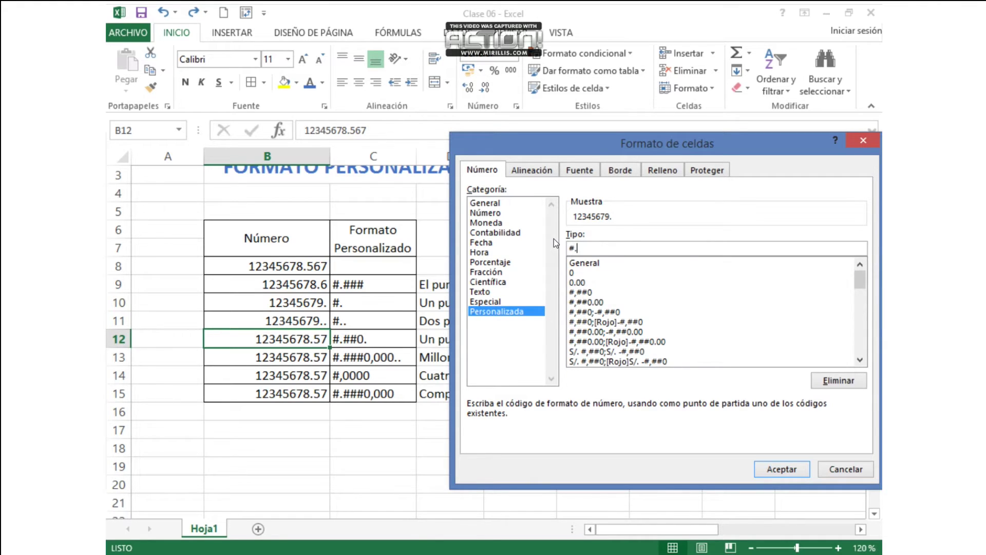
text(##.)
text(0)
click(781, 469)
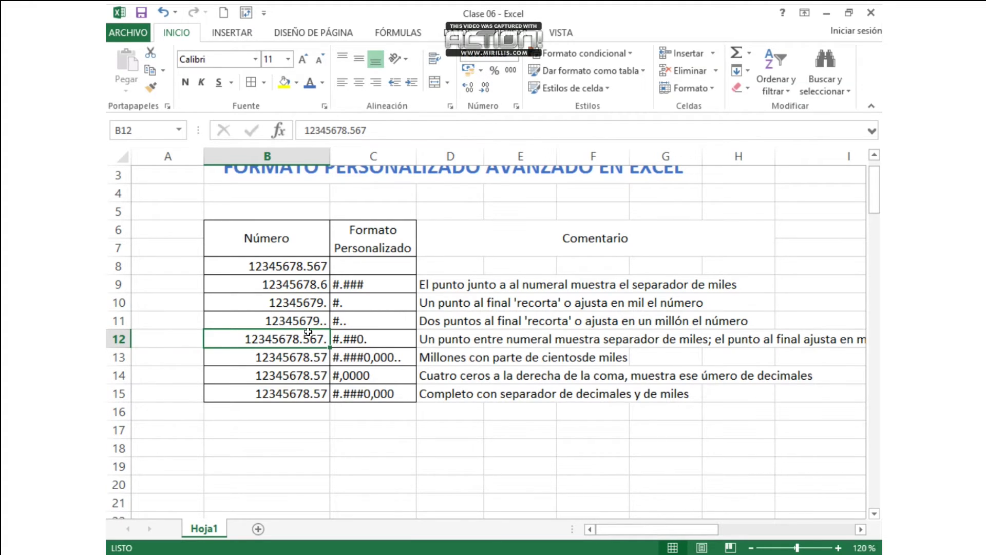
Step: Apply the custom number format "#.###0,000..." to cell B13, based on the code listed beside it
click(304, 358)
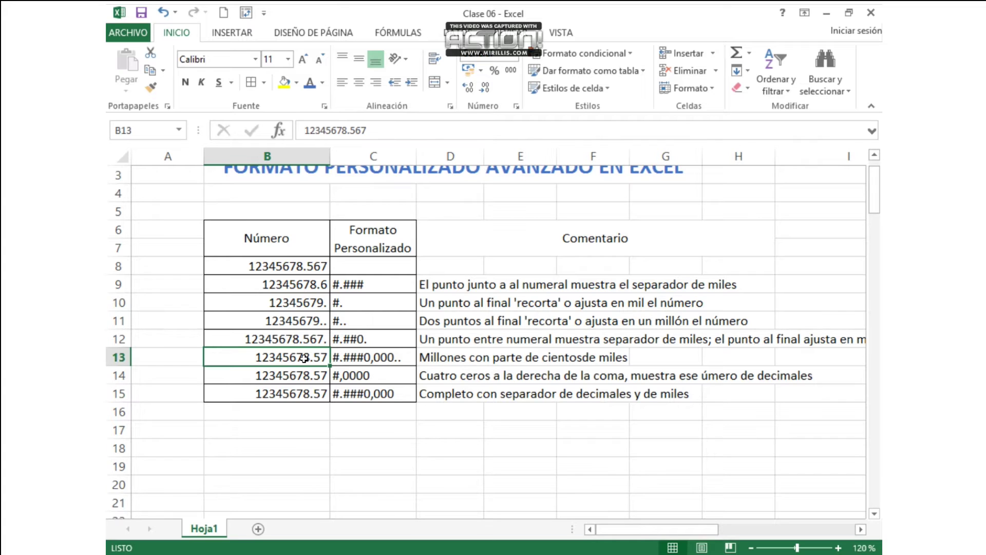
click(515, 55)
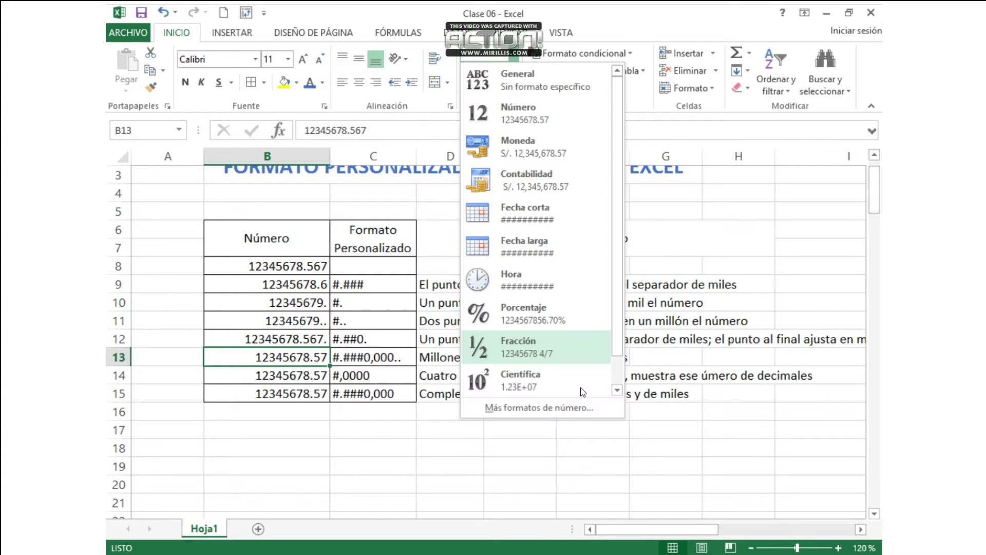
click(578, 408)
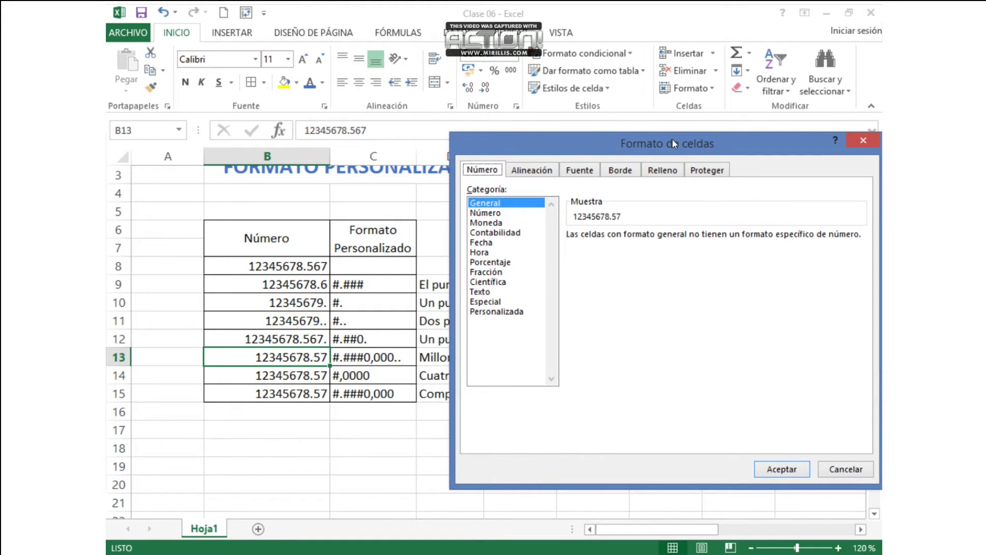
drag(676, 142, 649, 117)
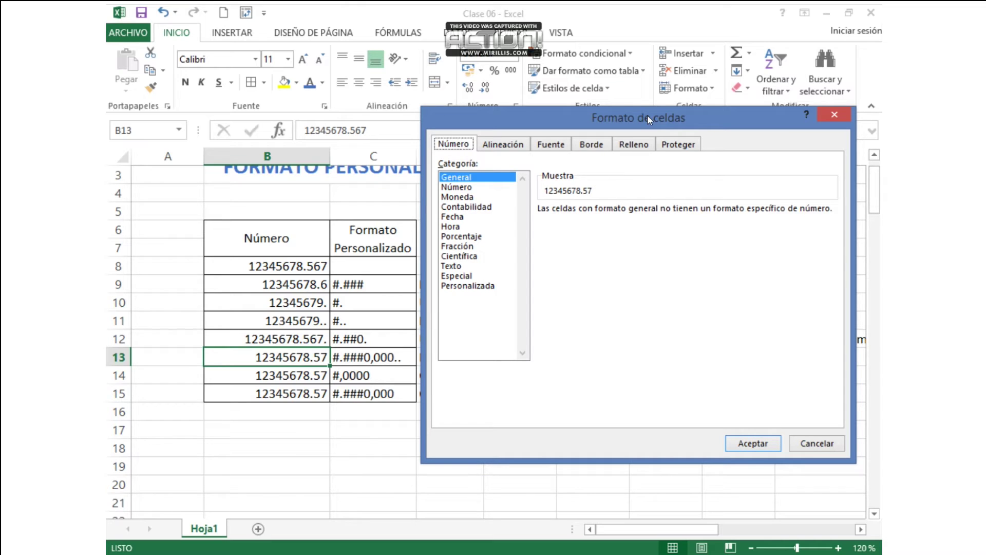
click(479, 288)
drag(593, 223, 527, 220)
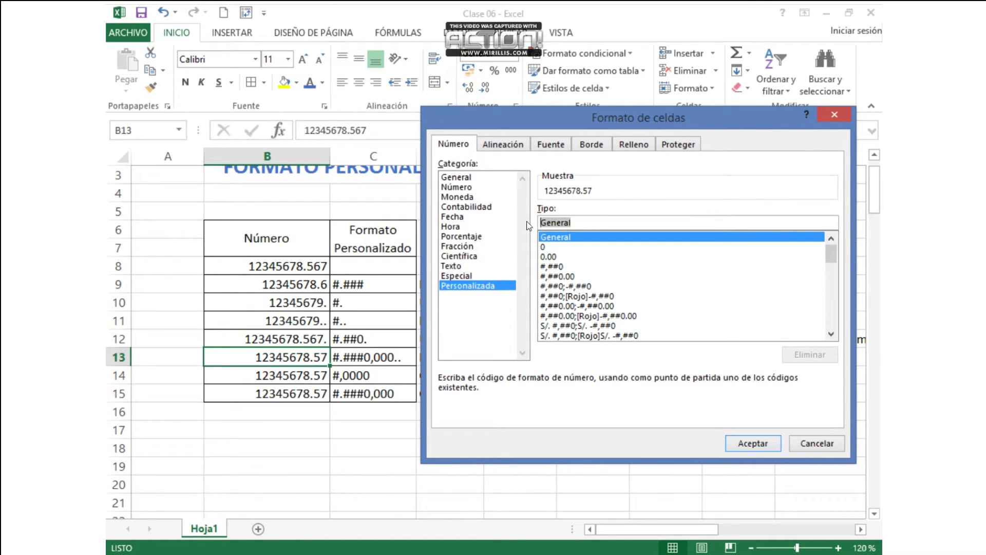
text(#)
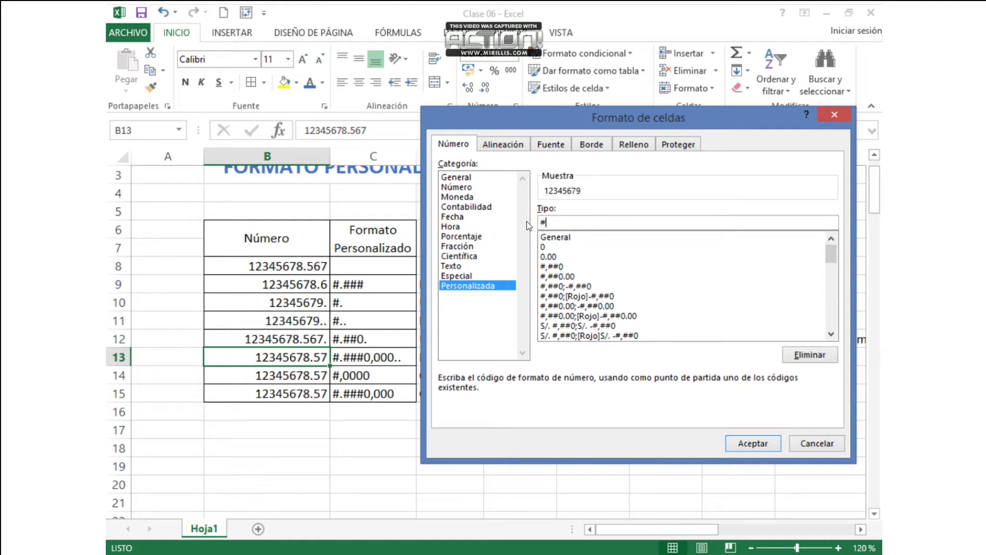
text(.###0,000...)
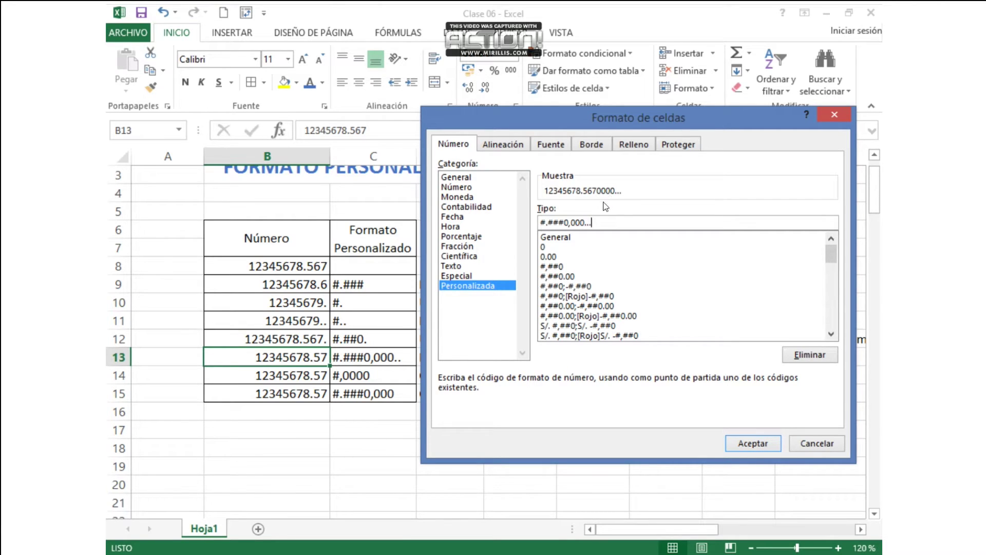
click(773, 446)
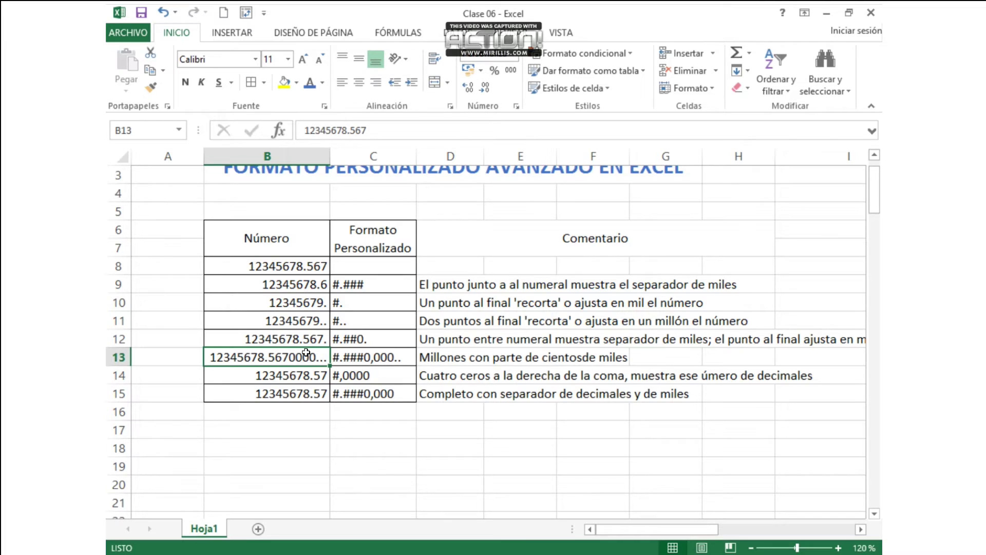
Step: Apply the custom number format "#,0000" to cell B14, as listed beside it in the table
click(311, 372)
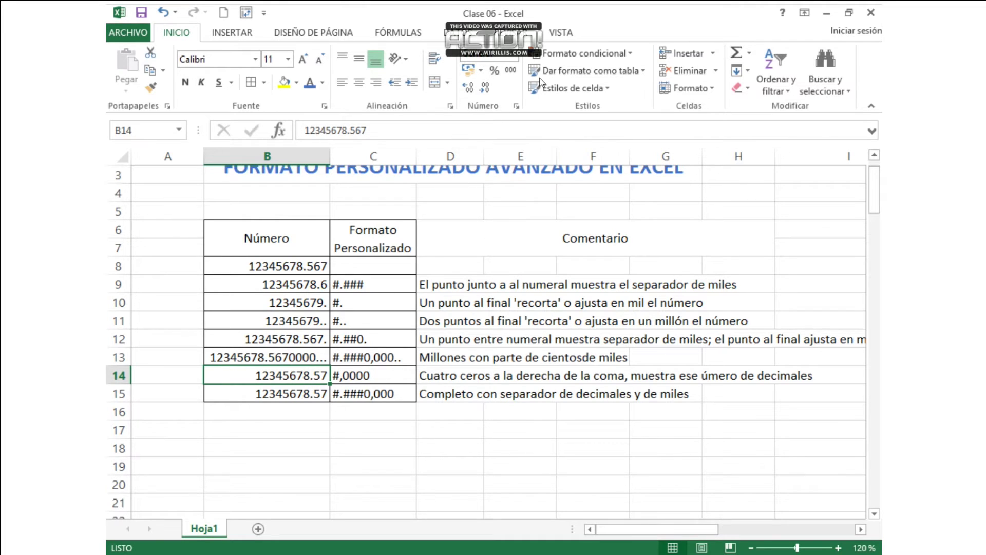
click(512, 60)
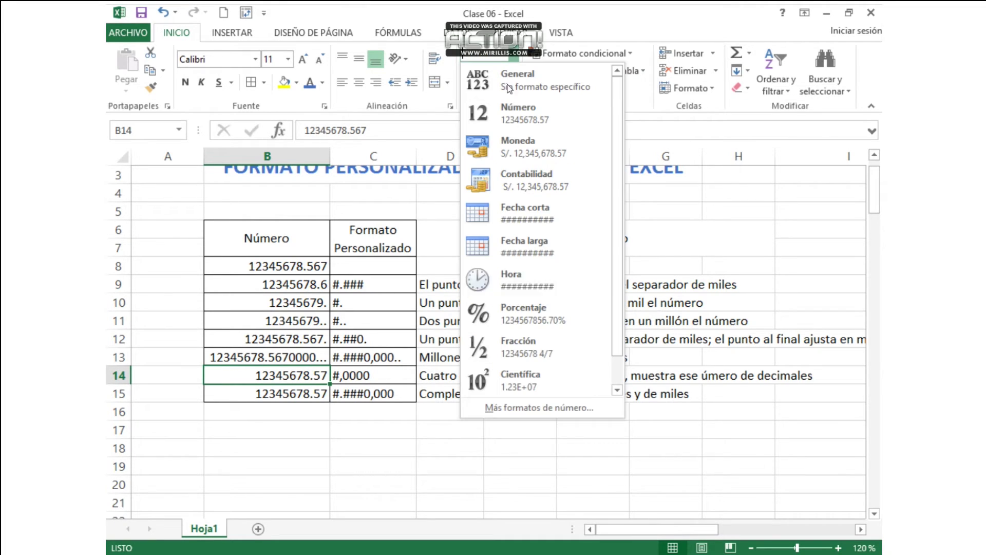
click(537, 407)
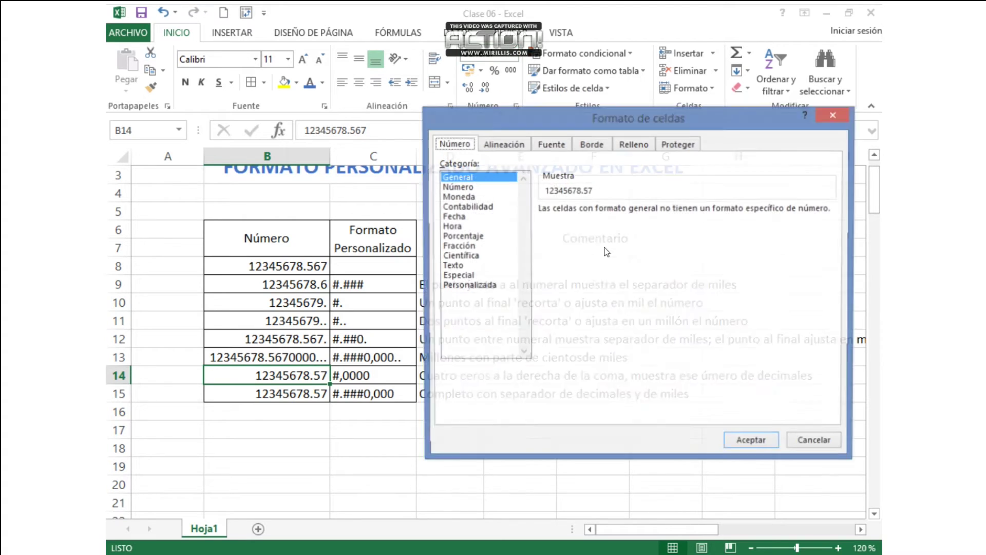
click(483, 288)
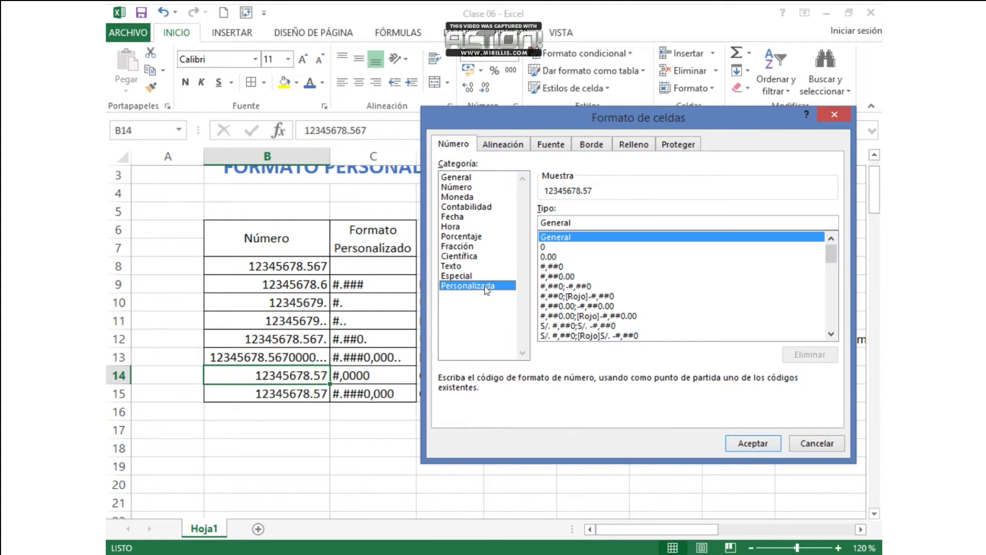
double_click(562, 222)
text(#)
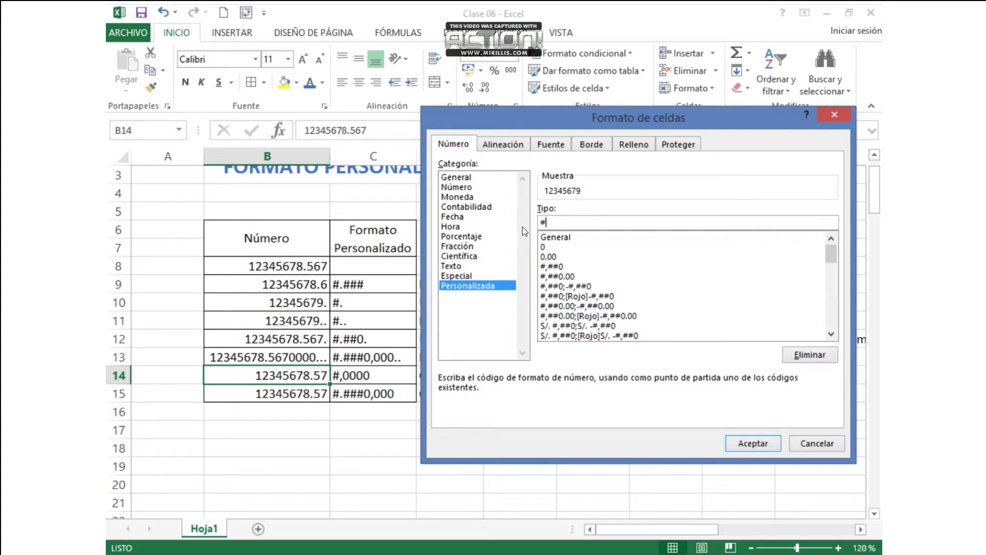
text(,0000)
click(762, 439)
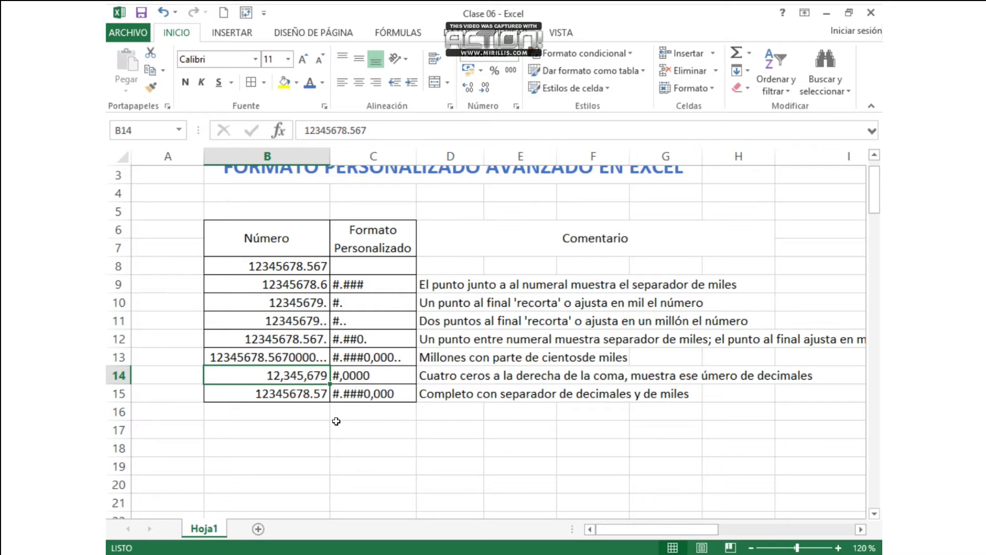
Step: Enter the custom number format code "#.###0,000" for cell B15, as listed beside it in the table
click(300, 393)
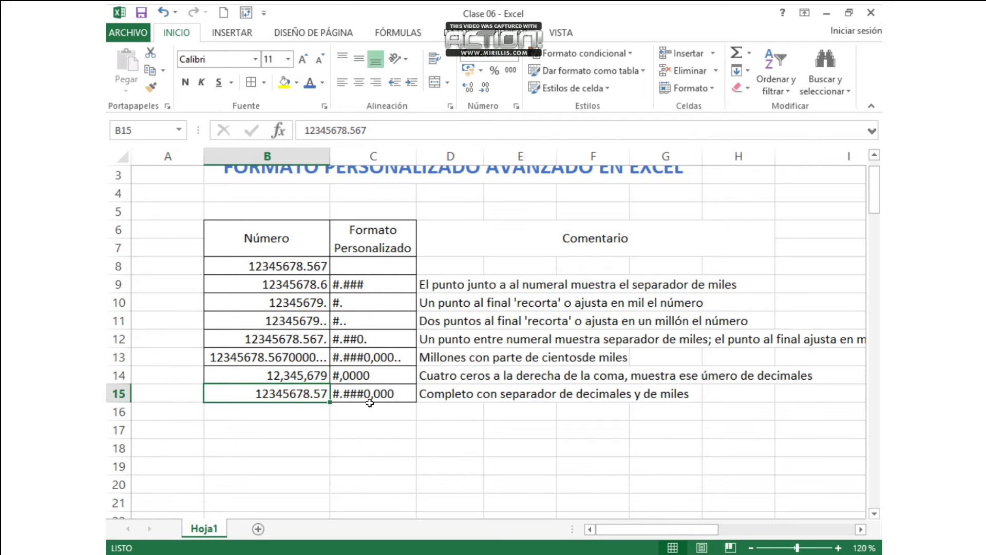
click(390, 357)
click(391, 397)
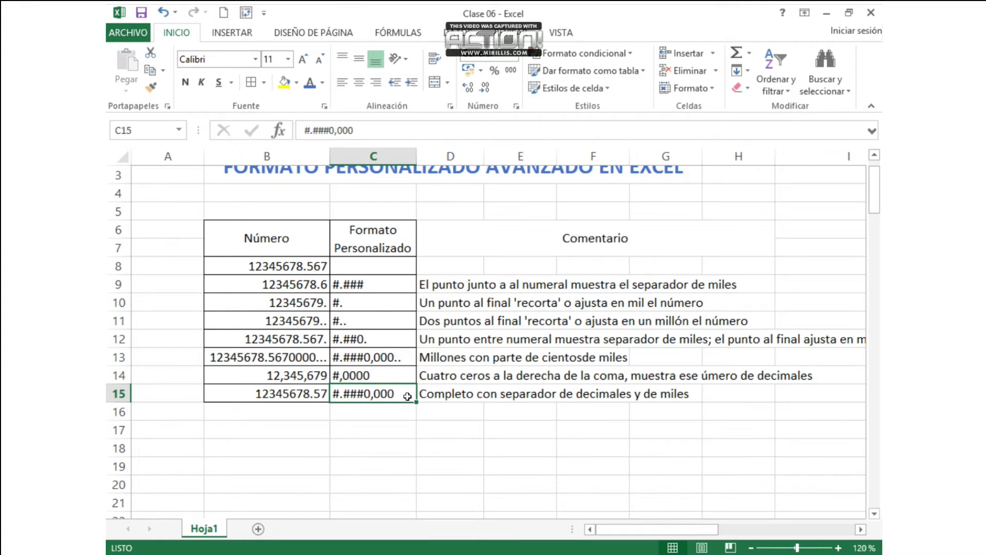
click(289, 393)
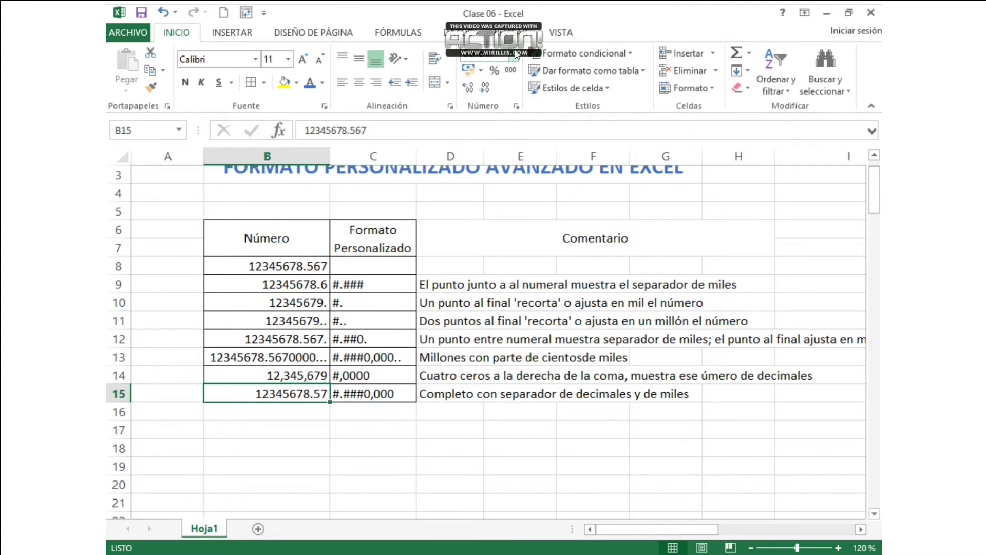
click(515, 53)
click(579, 406)
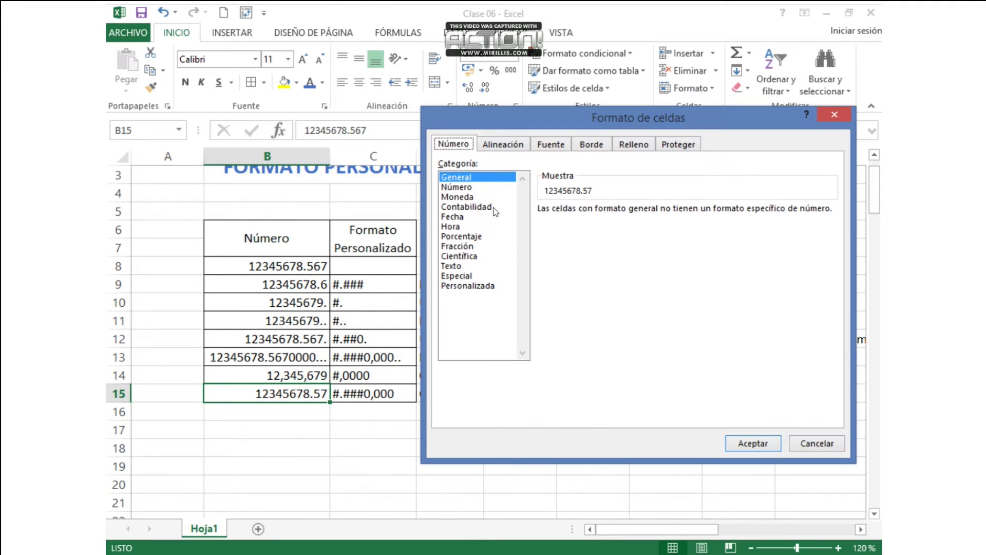
click(485, 287)
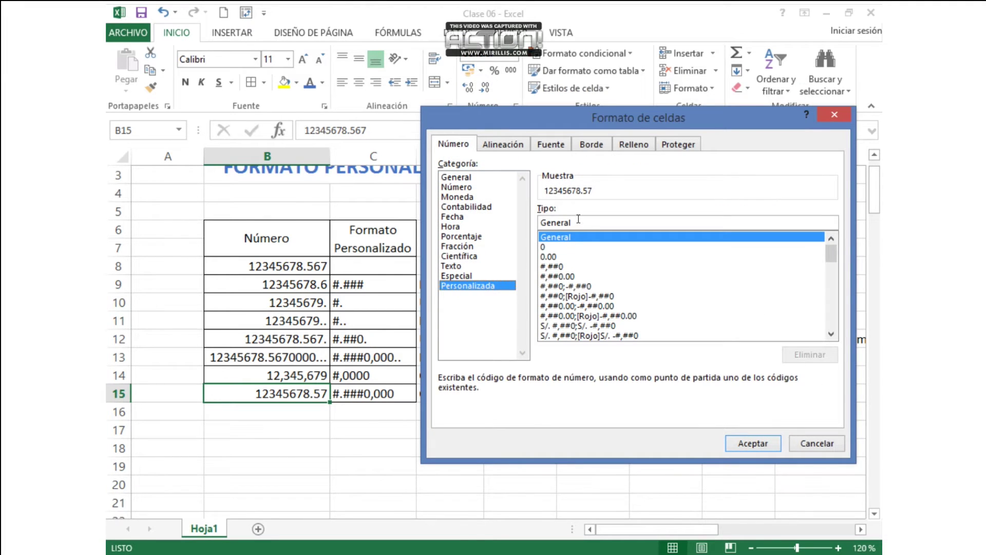
drag(579, 220, 520, 222)
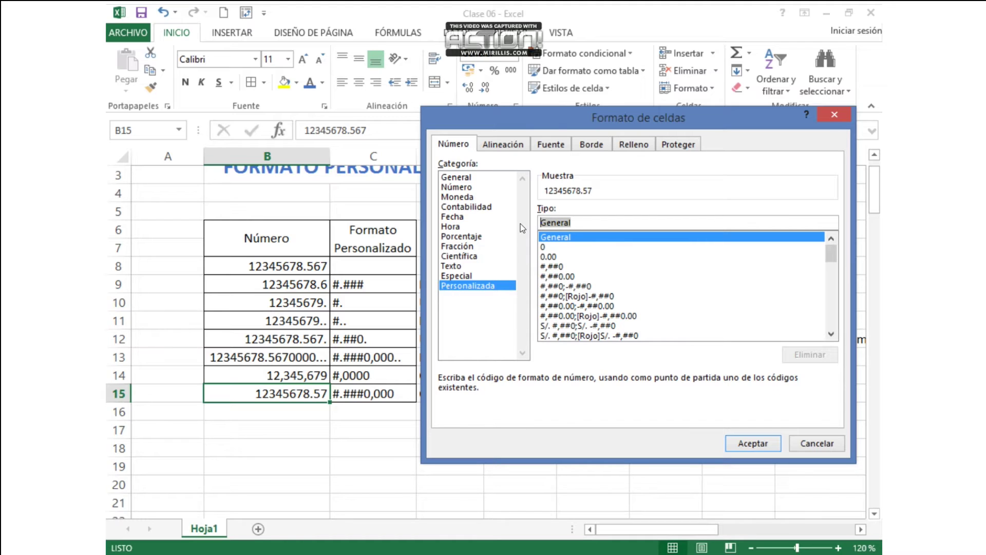
text(#)
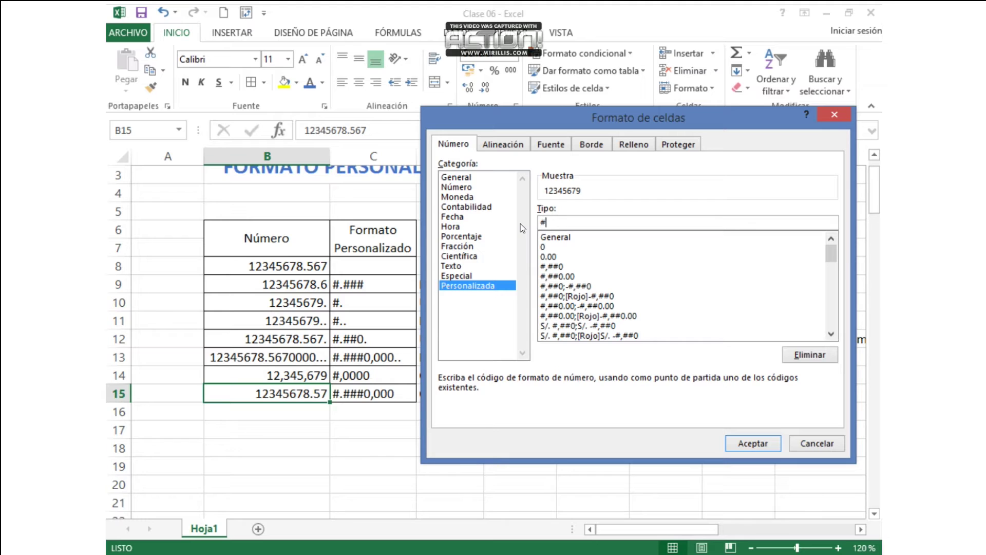
text(.###0,000)
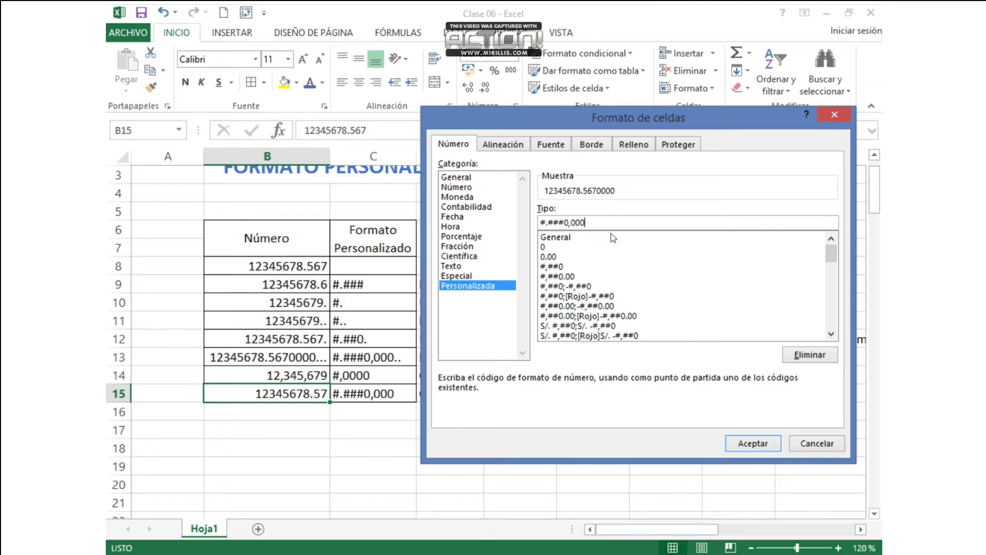
Step: Swap the separators in B15's format code, using a comma for thousands and a point before three decimals, and apply it
key(BackSpace)
text(.)
key(Left)
key(Left)
key(Left)
key(Left)
key(BackSpace)
text(,)
click(754, 443)
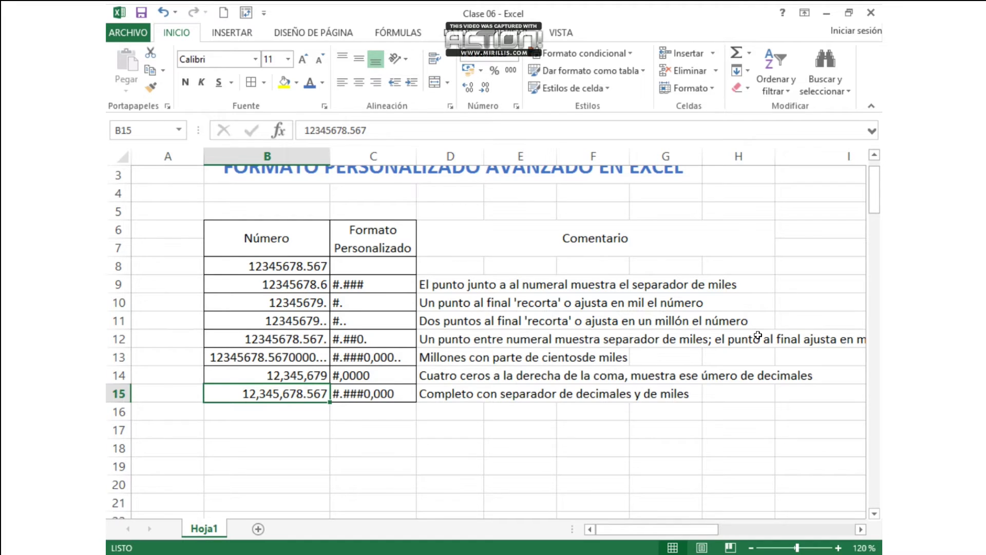
Step: Examine the picture of custom format codes at row 30 and the notes on colours and special characters beside it
drag(874, 197, 872, 181)
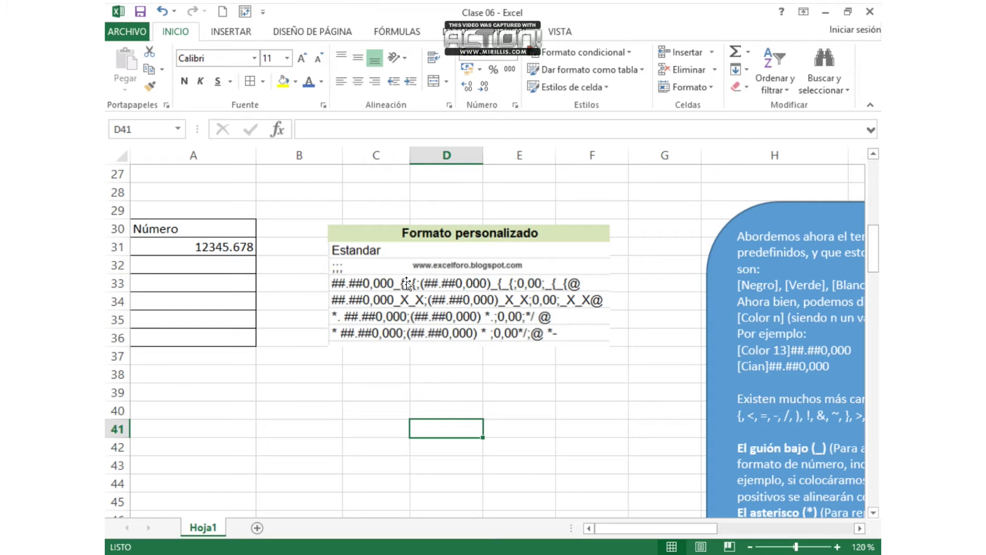
click(355, 284)
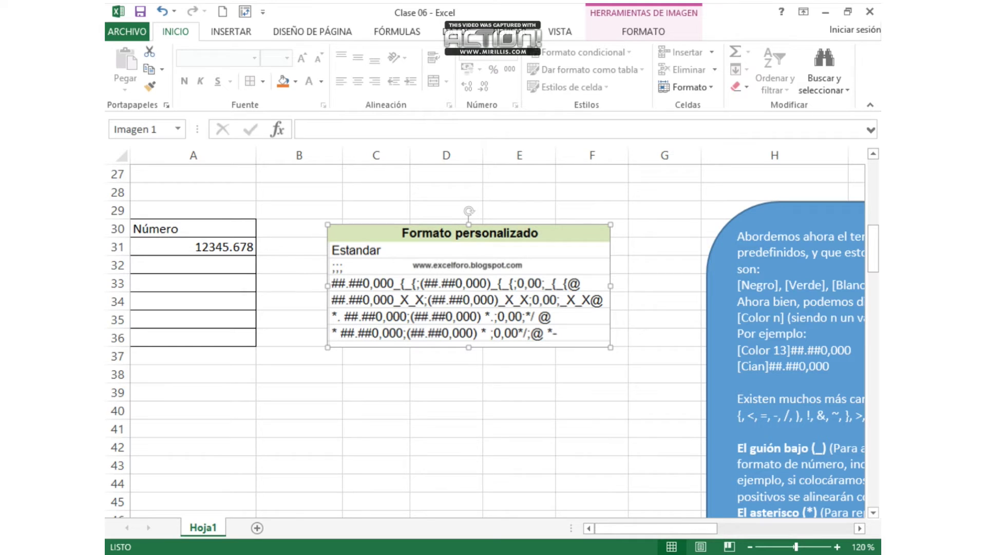
drag(616, 529, 711, 534)
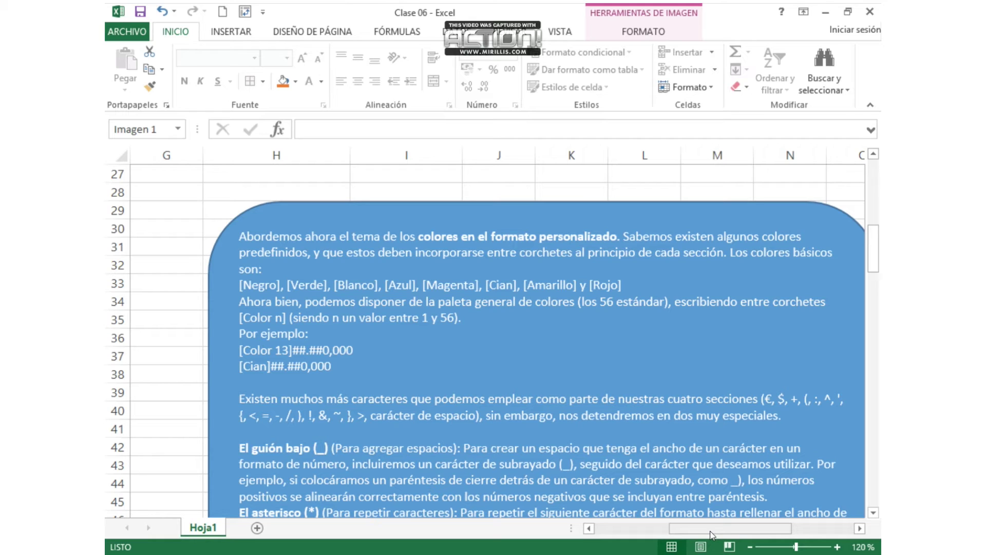
click(711, 532)
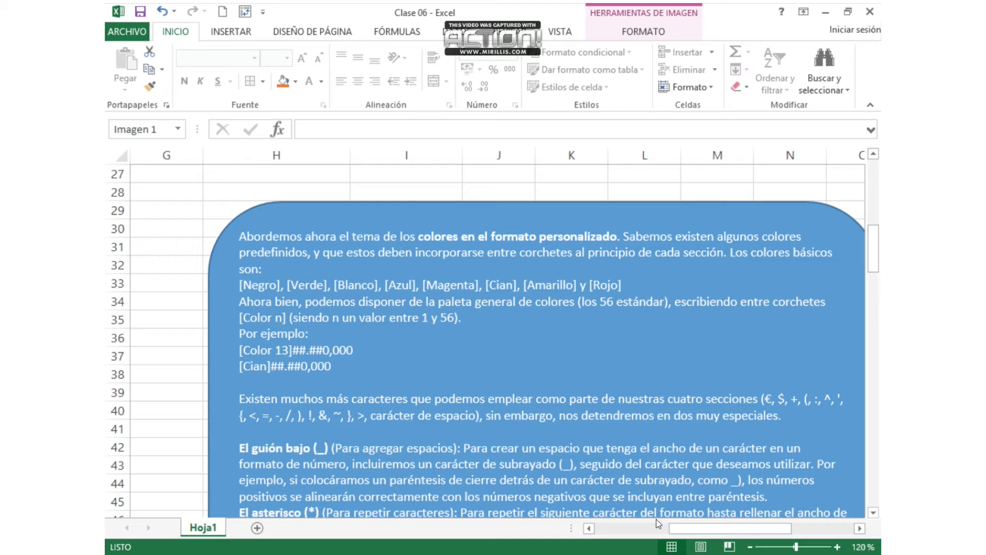
Step: Add borders to cells F38:G38, between the format code picture and the blue notes shape, and select F38
drag(707, 527, 671, 526)
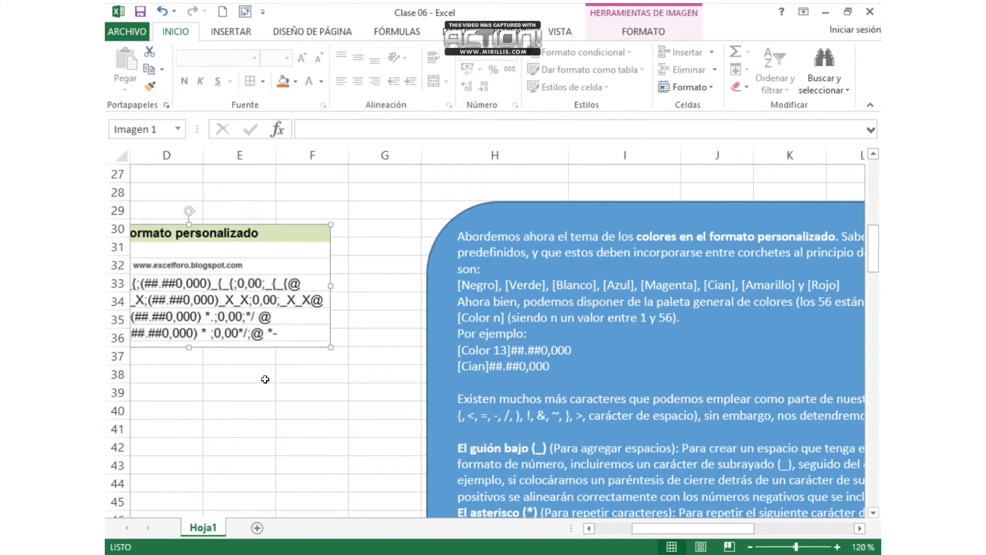
drag(280, 375, 353, 375)
click(249, 82)
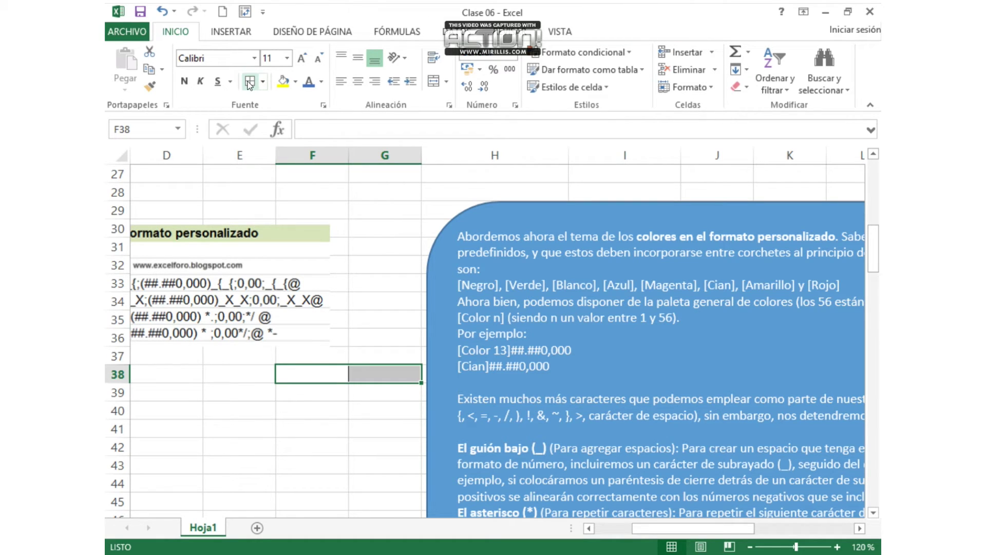
click(322, 373)
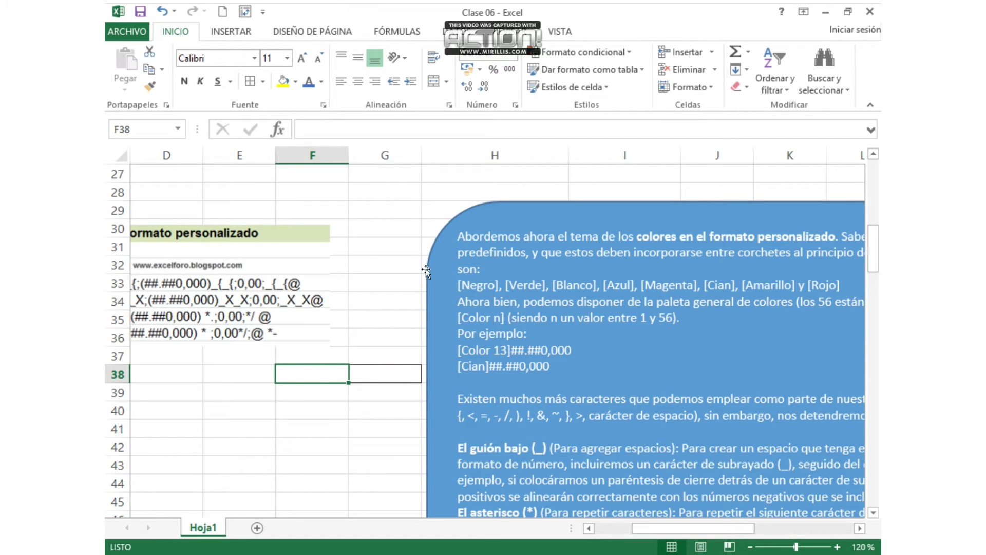
Step: Open the custom number format settings for cell F38 and clear the General code
click(512, 54)
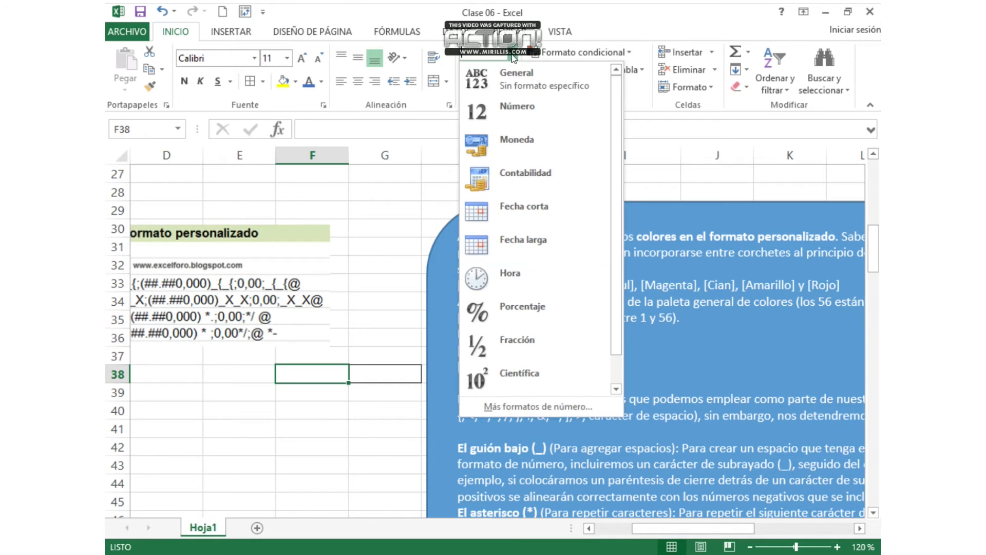
click(547, 403)
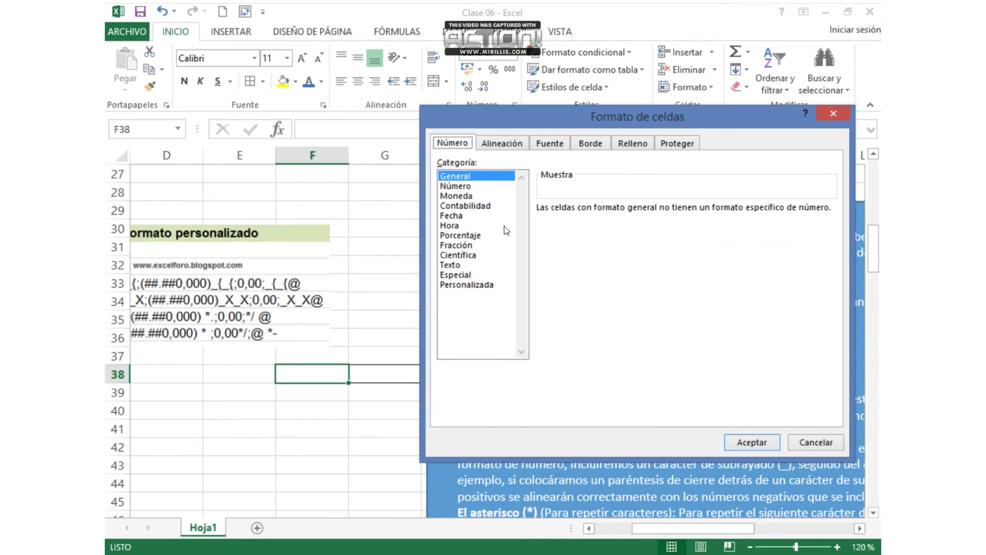
click(486, 284)
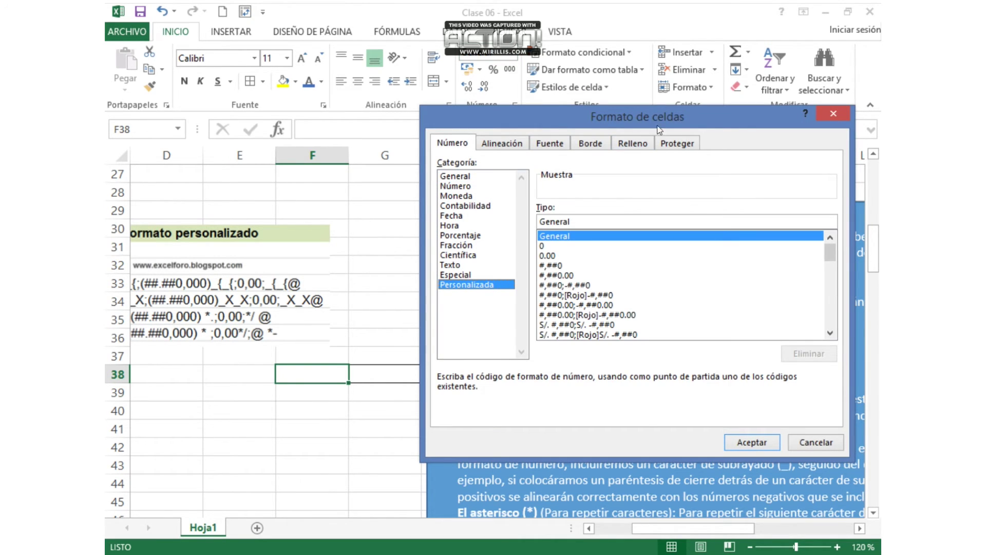
drag(679, 112, 693, 390)
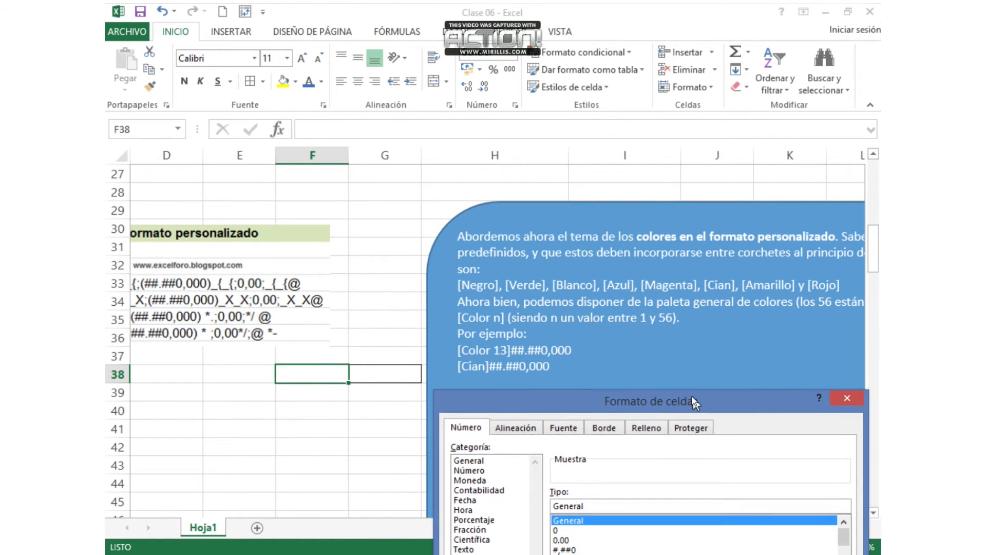
drag(587, 501, 541, 500)
click(591, 498)
double_click(579, 496)
key(BackSpace)
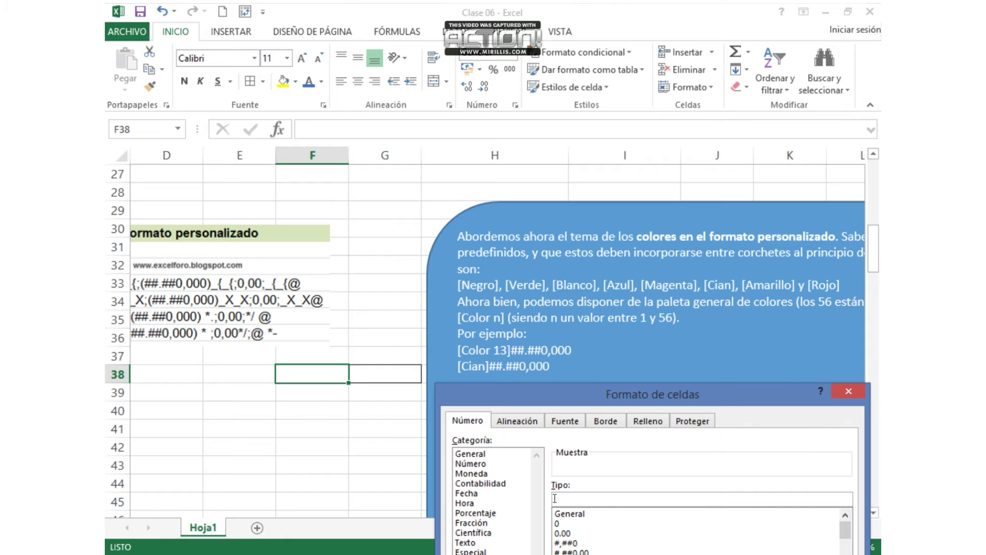
Step: Try to apply the custom format code "[Ciam]##.##0,000" to cell F38
text([cian)
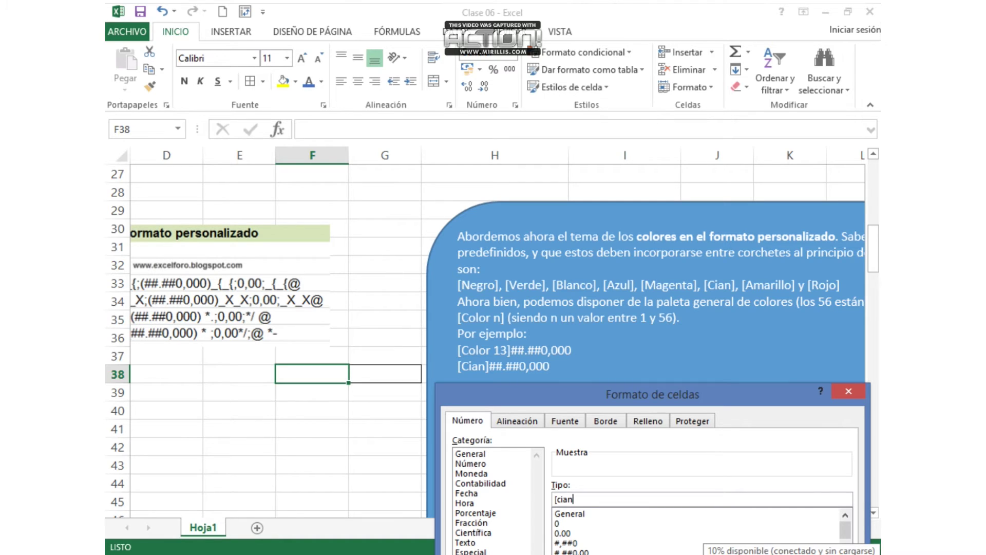
key(BackSpace)
key(BackSpace)
key(BackSpace)
key(BackSpace)
text(Ciam)
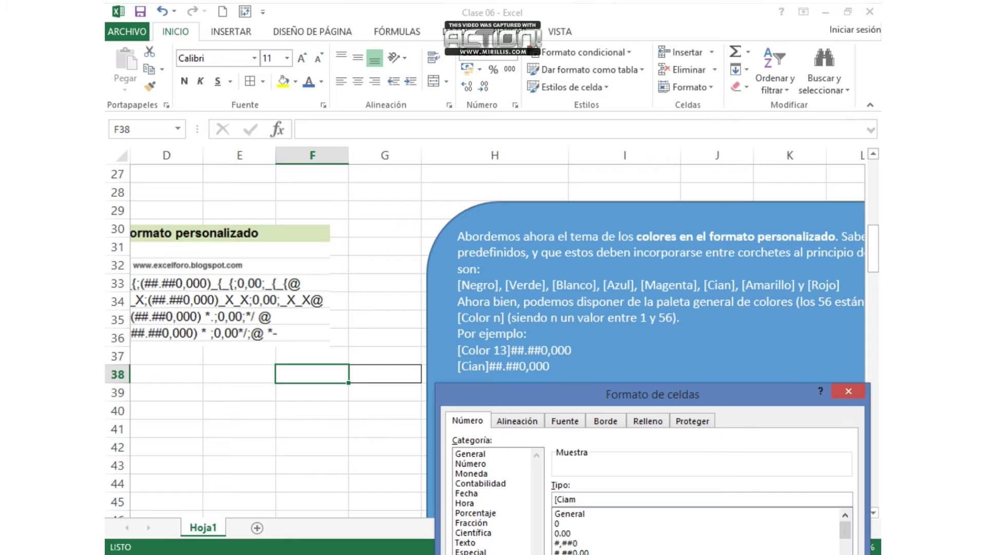
text(]##.##0,000)
drag(758, 392, 758, 208)
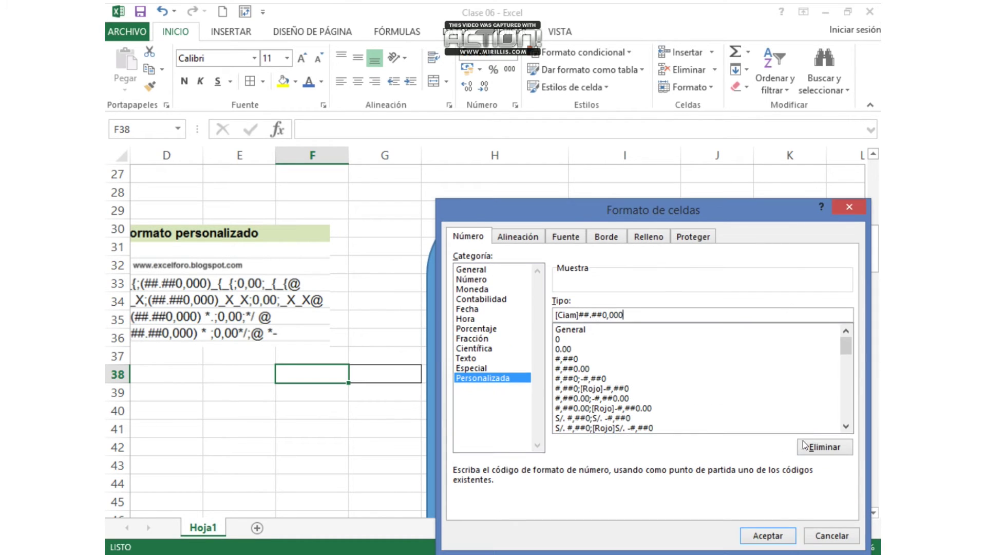
click(775, 535)
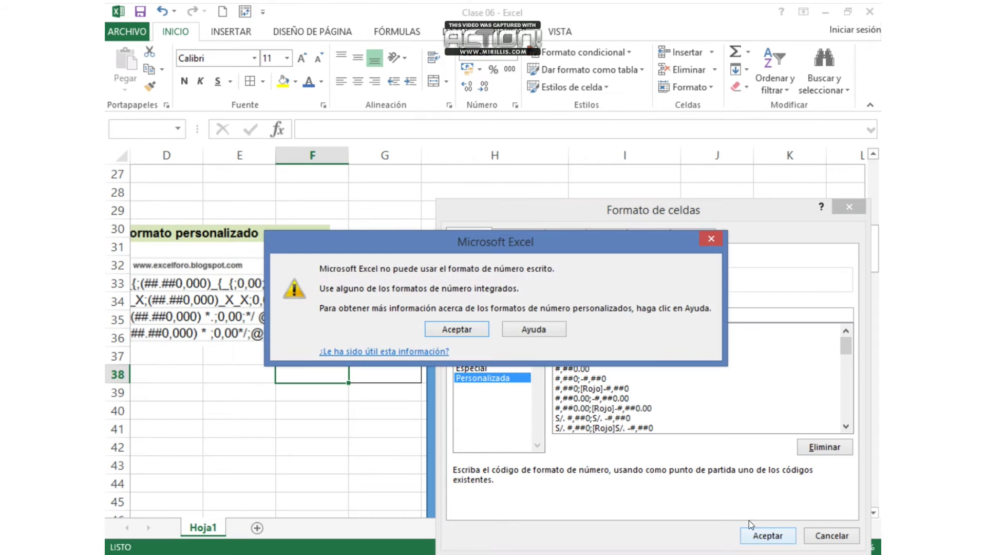
click(465, 329)
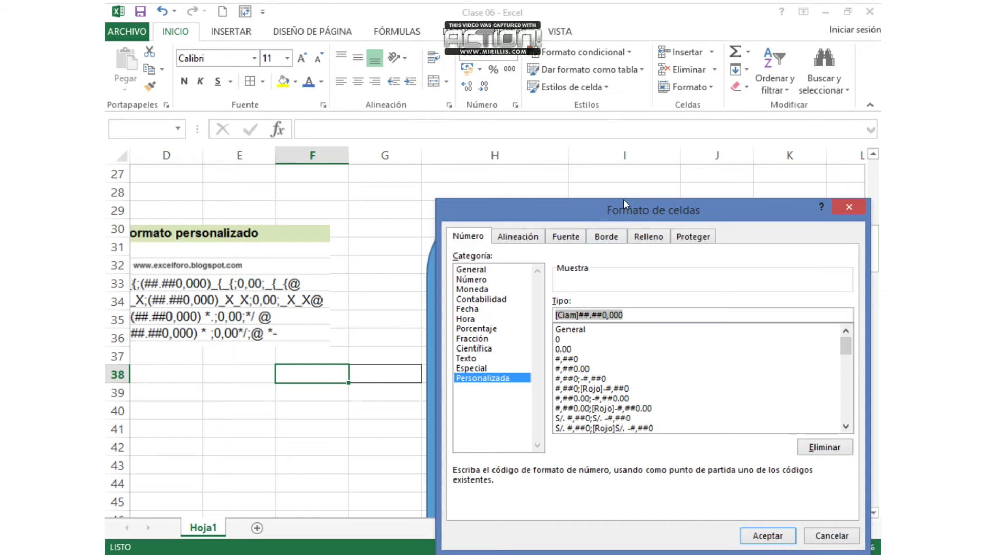
Step: Add a space after the bracketed colour in F38's format code and try to apply it again
drag(627, 209, 743, 213)
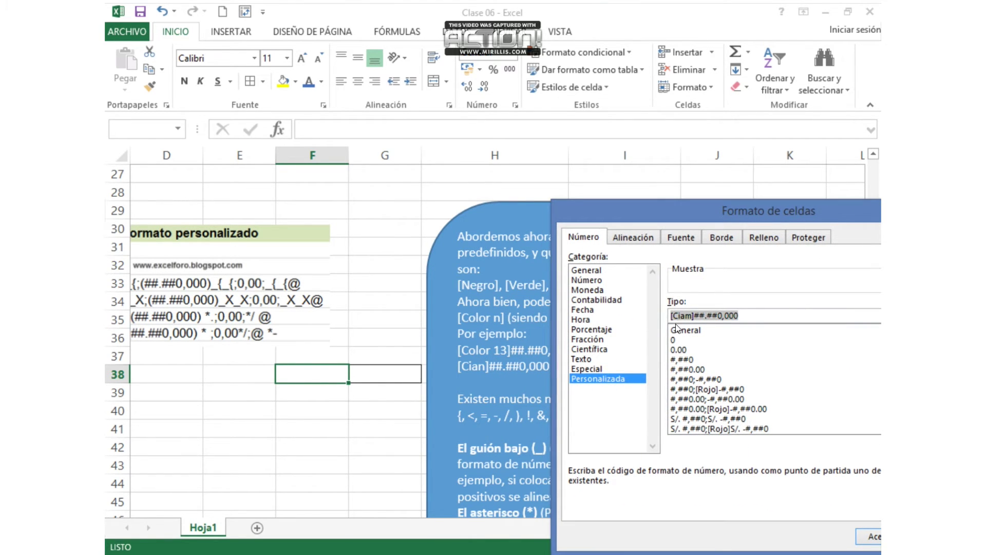
click(696, 315)
click(871, 536)
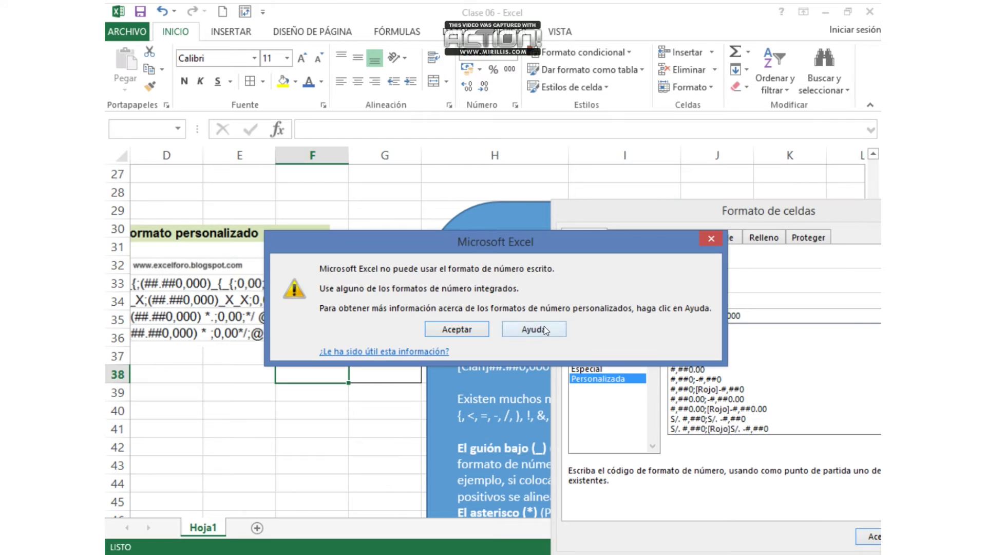
click(447, 328)
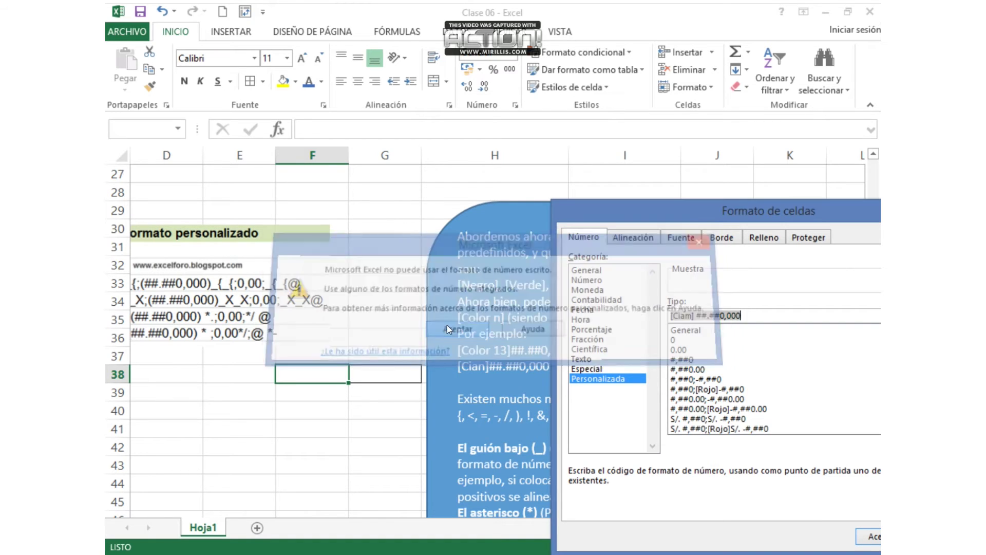
Step: Correct the colour name in F38's format code to "[Cian]" and apply the format
click(687, 314)
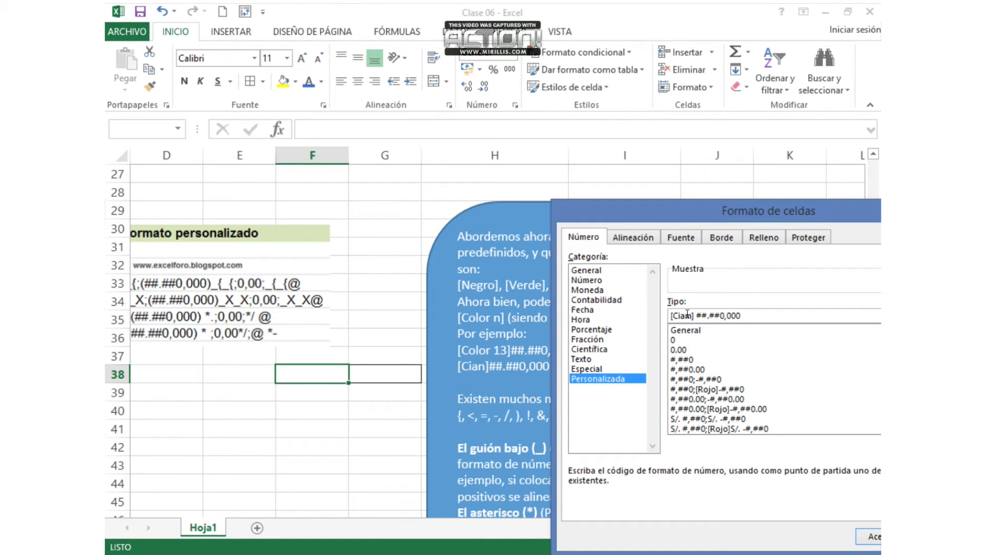
key(Delete)
key(Delete)
text(n)
click(869, 534)
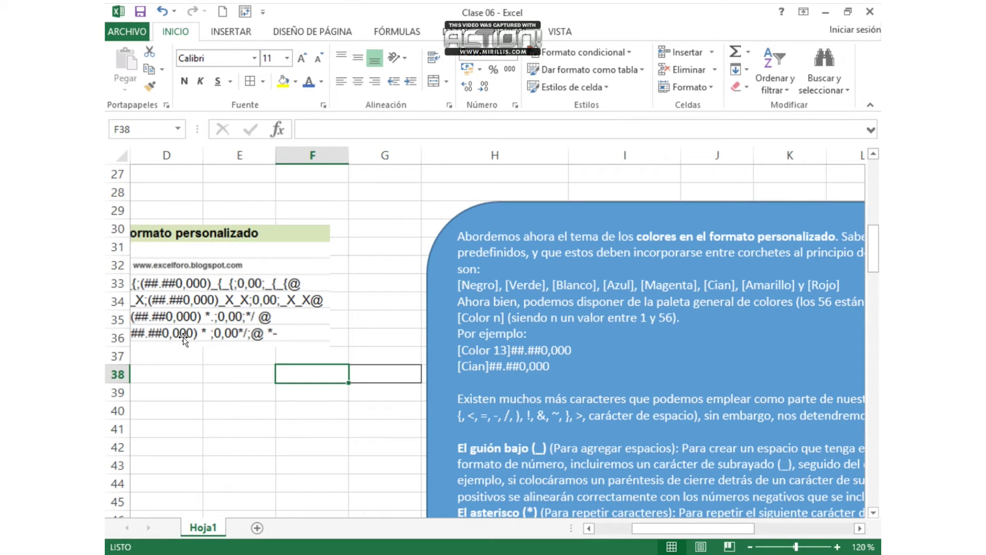
Step: Enter 1200 in cell F38 to test the cyan format, and replace it with 67987
text(1200)
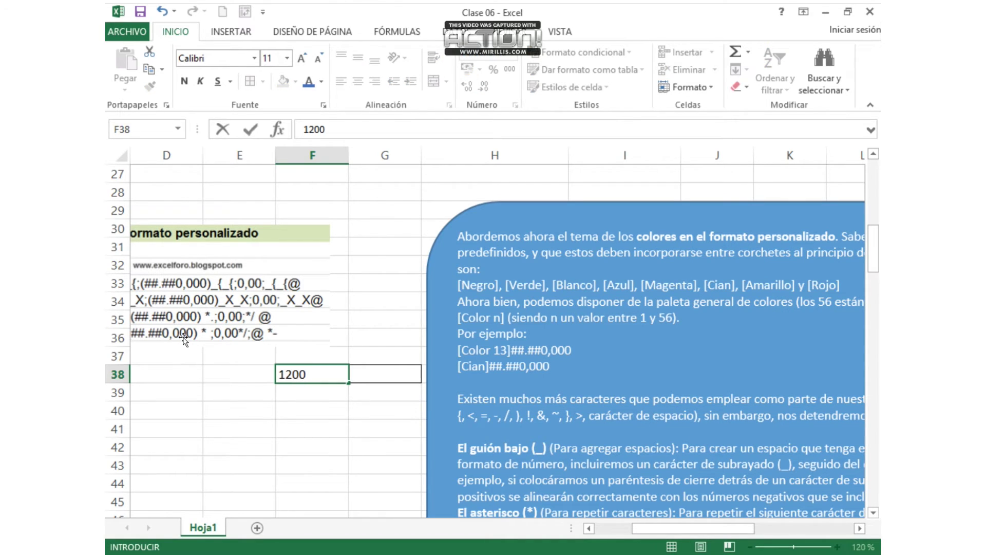
key(Return)
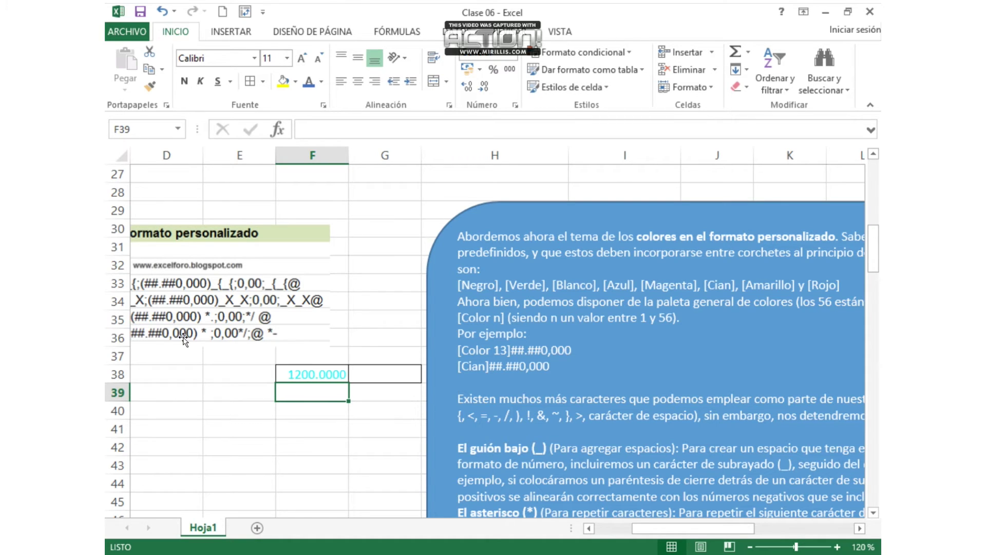
click(328, 373)
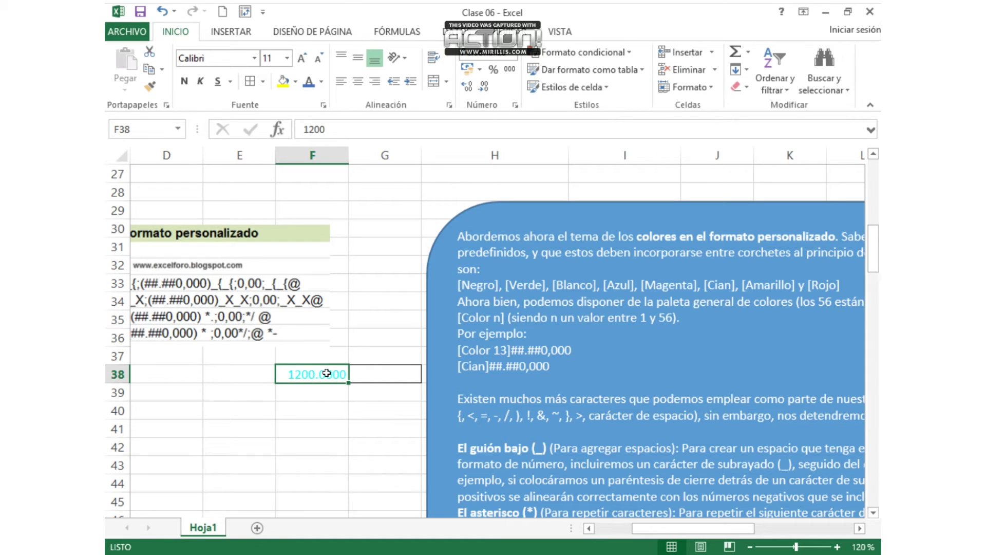
text(67907)
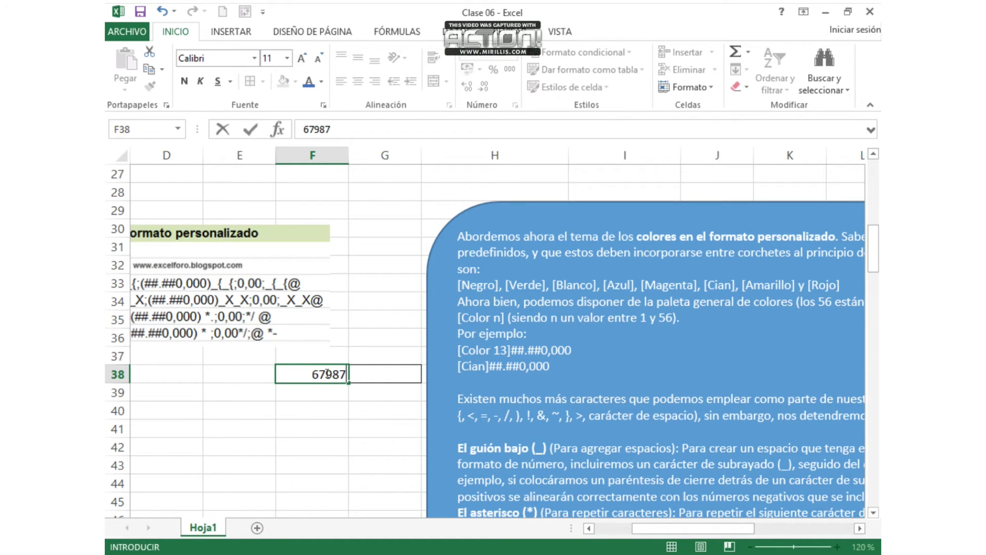
key(Return)
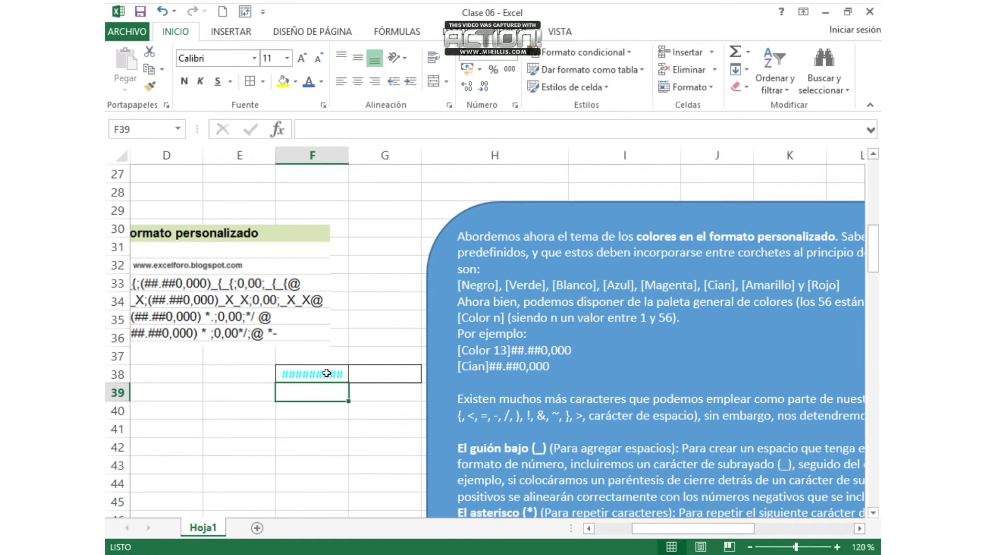
Step: Auto-fit column F to its content, narrow it below the number's width, and auto-fit it again
double_click(348, 155)
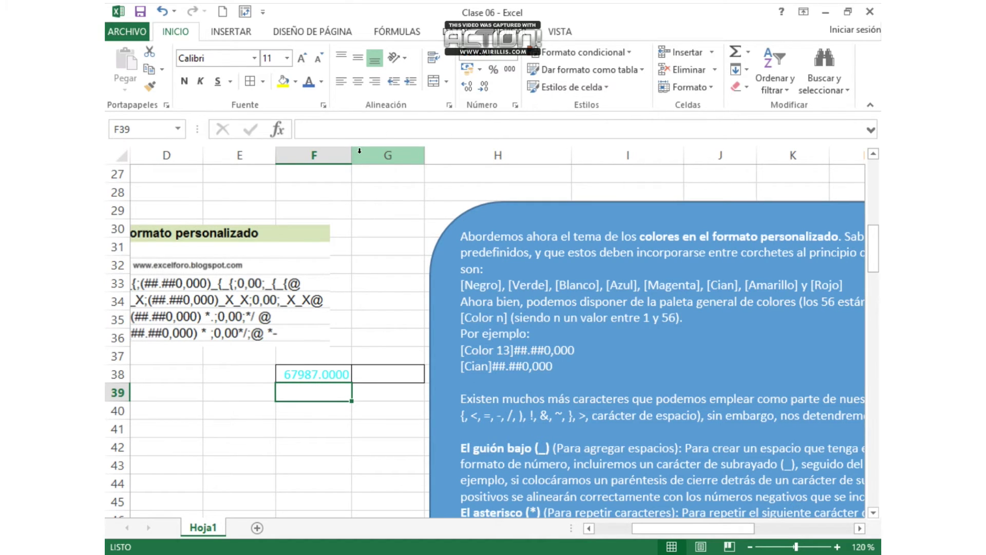
drag(352, 155, 341, 154)
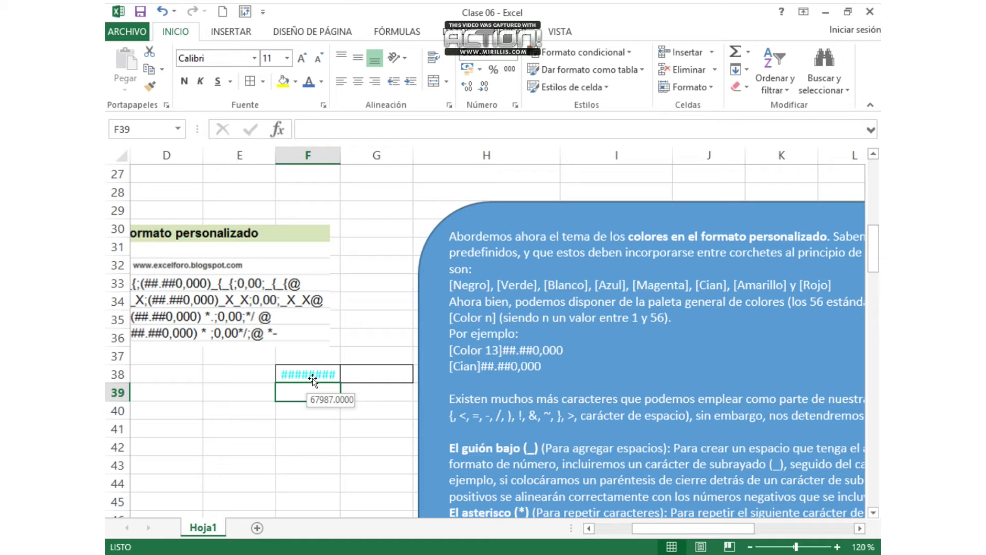
double_click(341, 148)
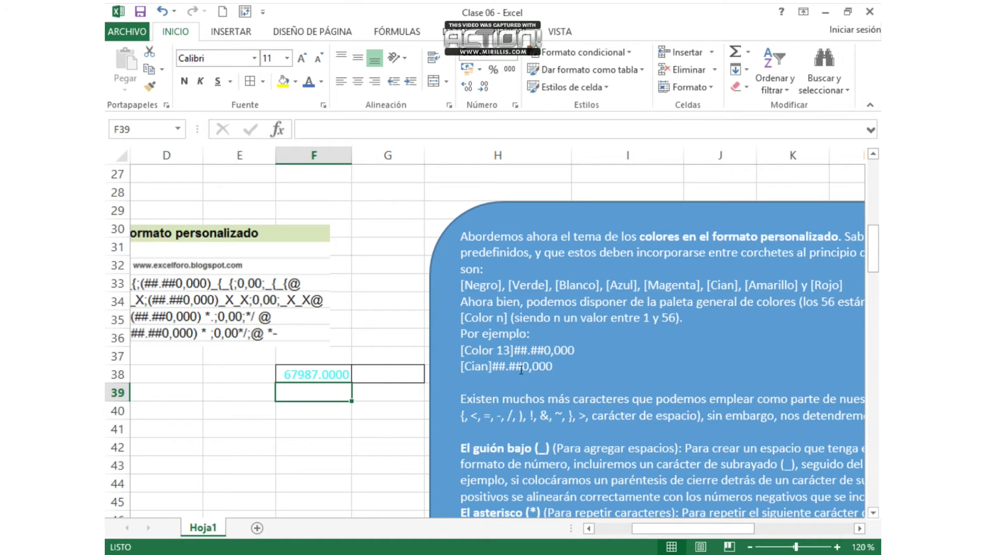
Step: Open the custom number format settings for cell G38 and clear the General code
click(389, 376)
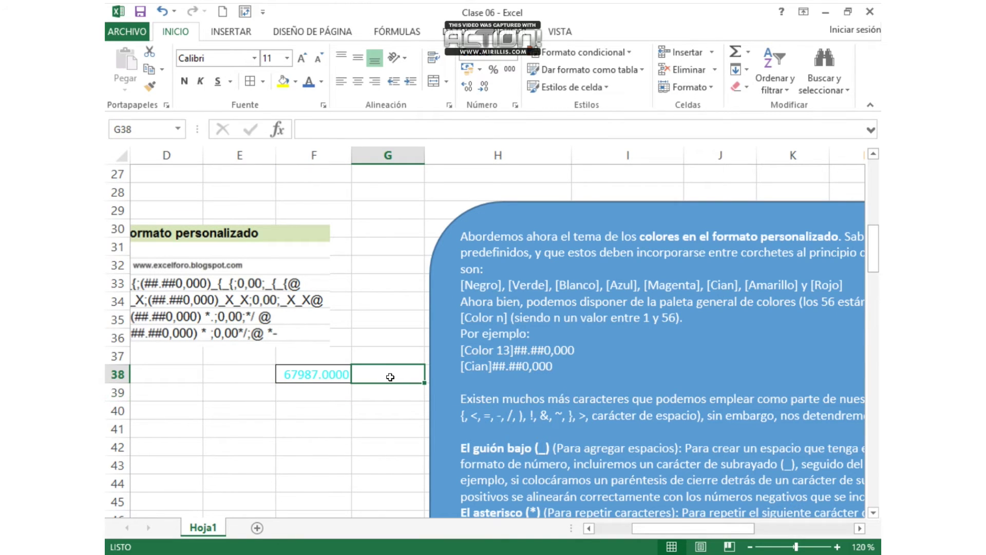
click(514, 55)
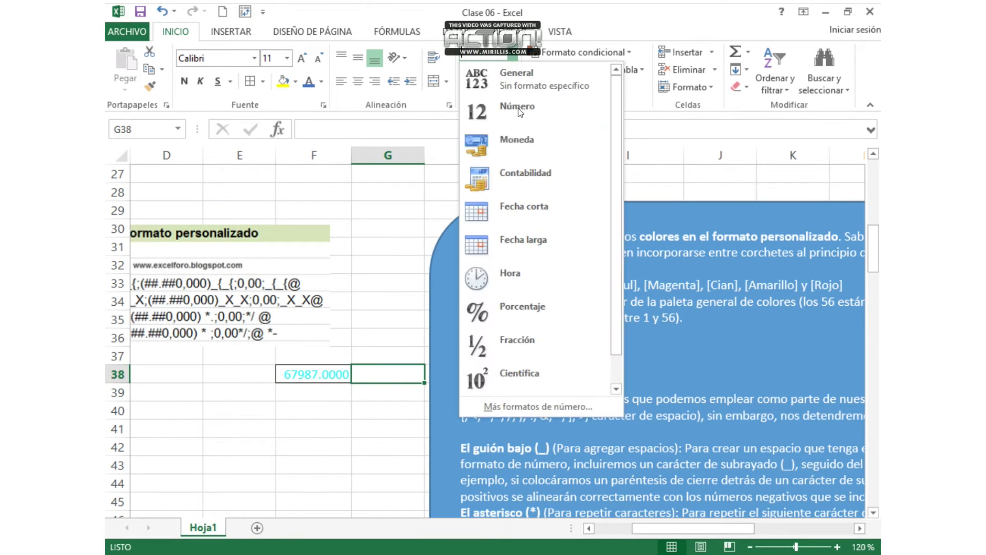
click(565, 407)
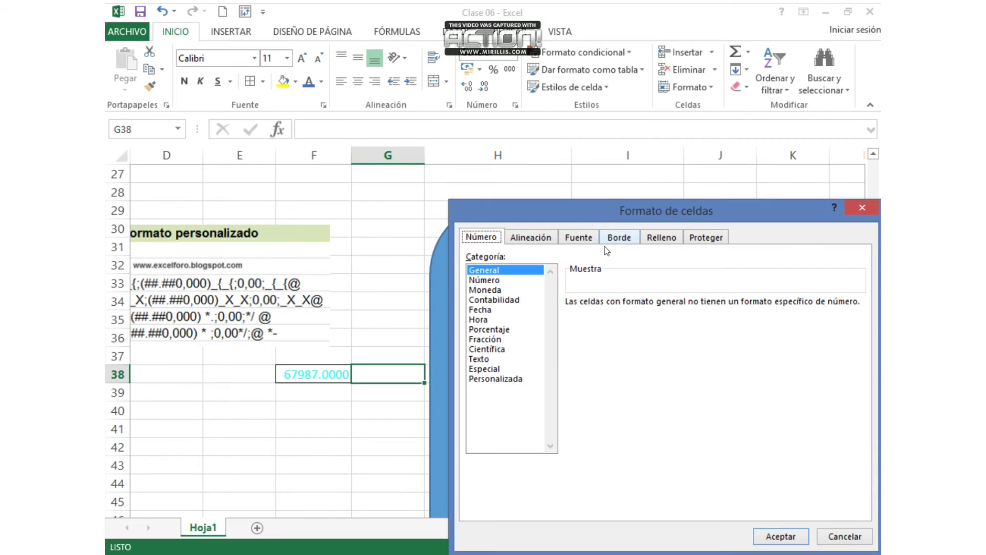
click(511, 379)
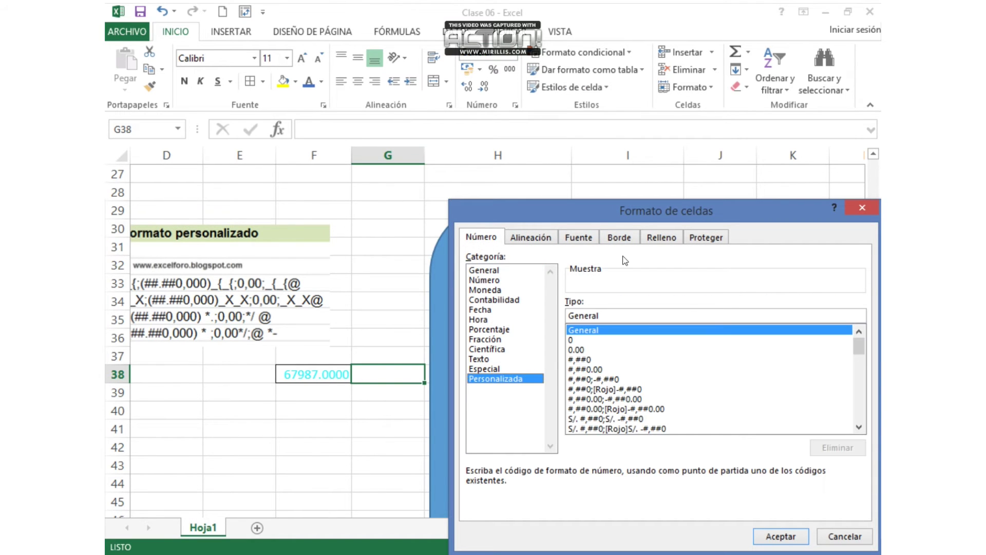
drag(669, 217, 809, 283)
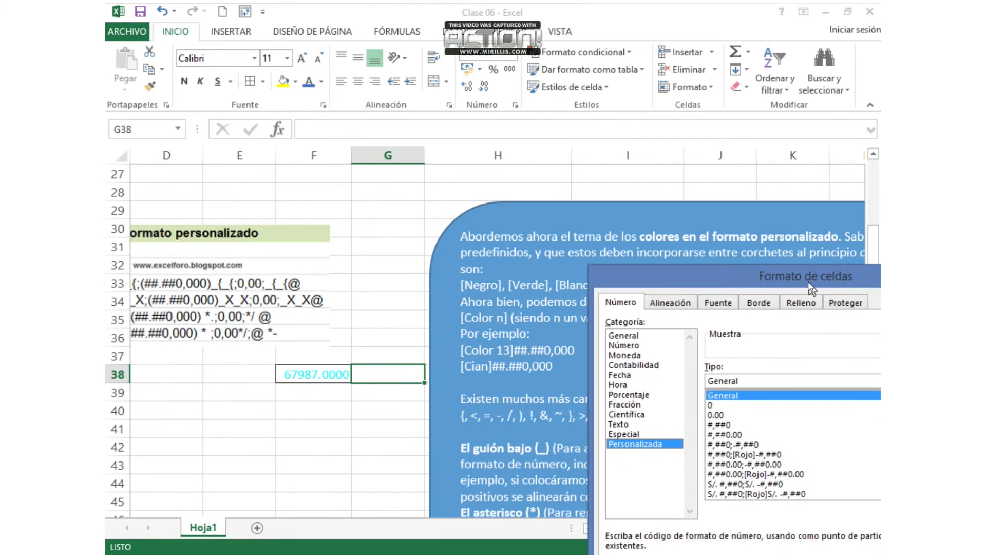
click(738, 380)
key(BackSpace)
key(BackSpace)
key(BackSpace)
key(BackSpace)
key(BackSpace)
key(BackSpace)
key(BackSpace)
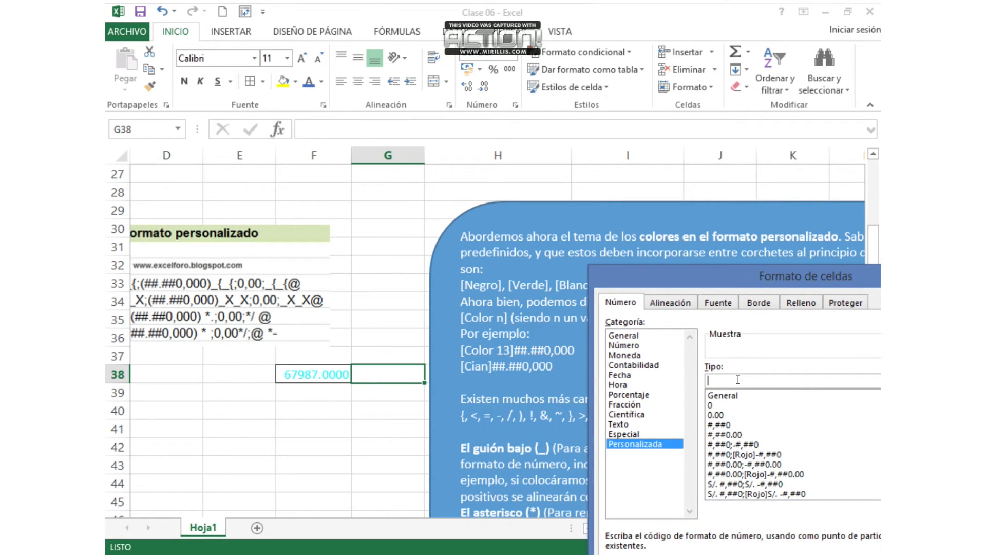
Step: Apply the custom format code "[Color 13]##.##0,000" to cell G38 and enter 1500 in it
text([Color 13]##.##)
text(,)
key(BackSpace)
text(0,000)
drag(812, 285, 718, 151)
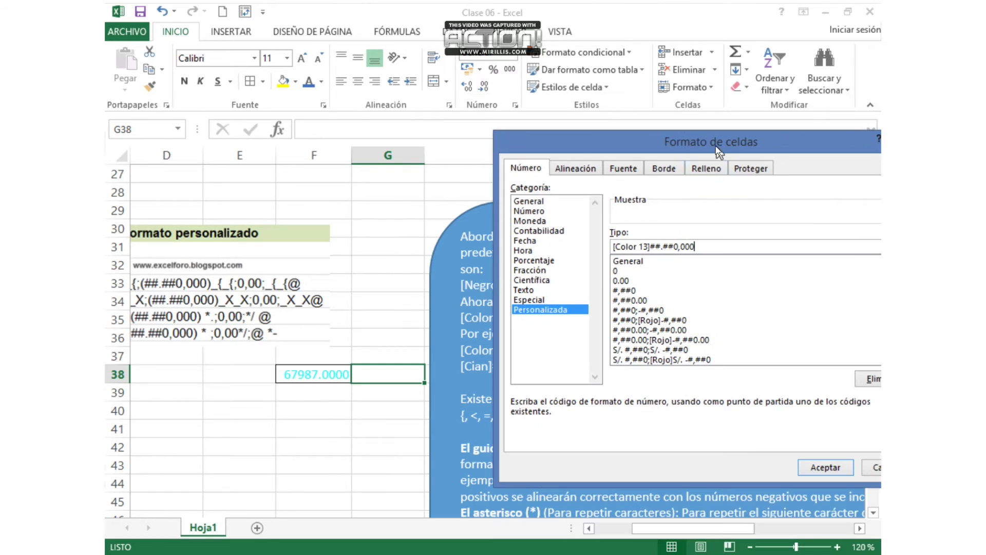
click(827, 466)
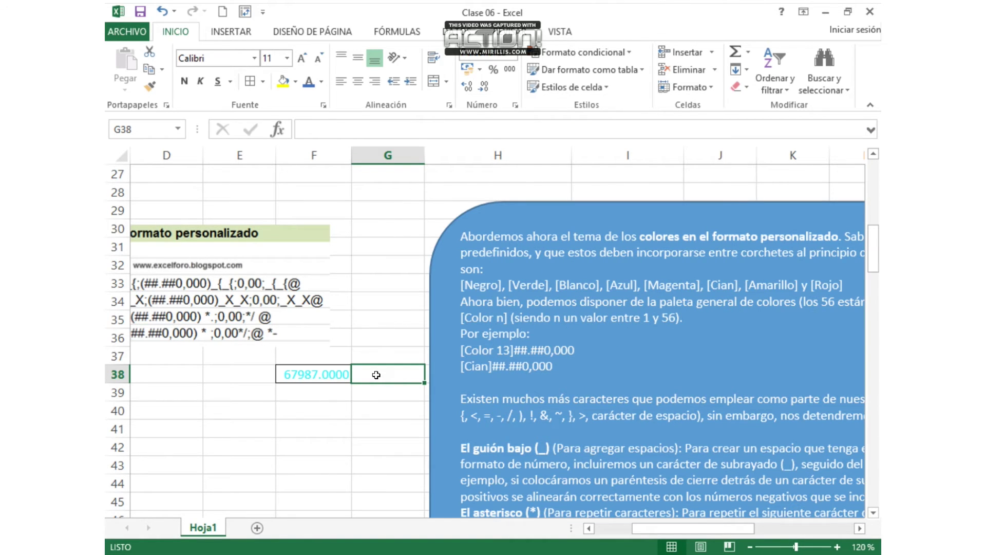
text(1500)
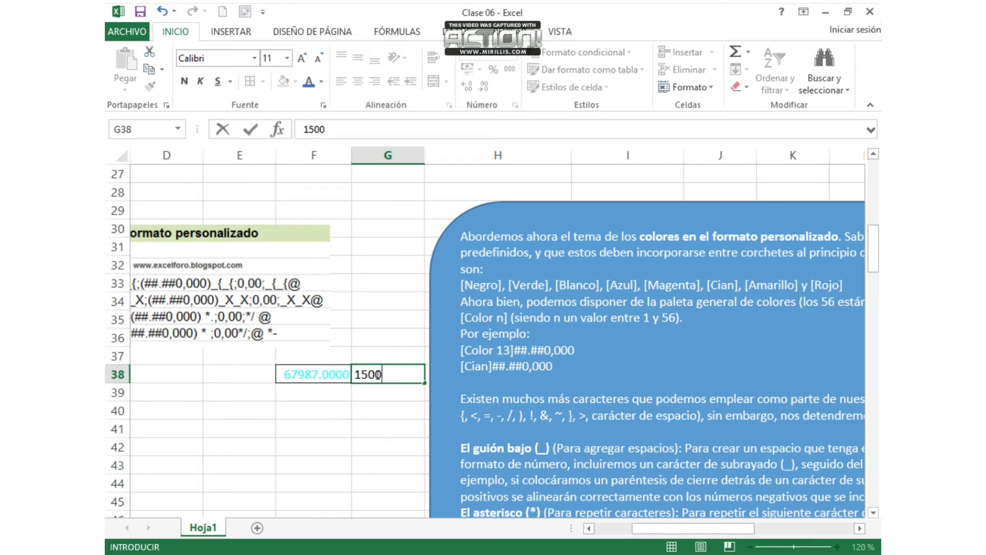
key(Return)
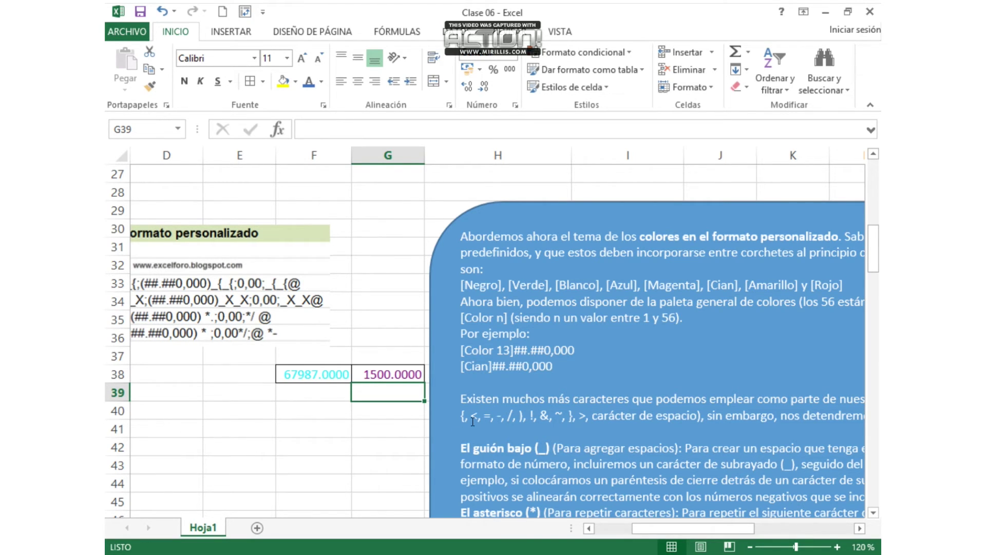
Step: Change the colour code in cell G38's custom number format to [Color15]
click(385, 371)
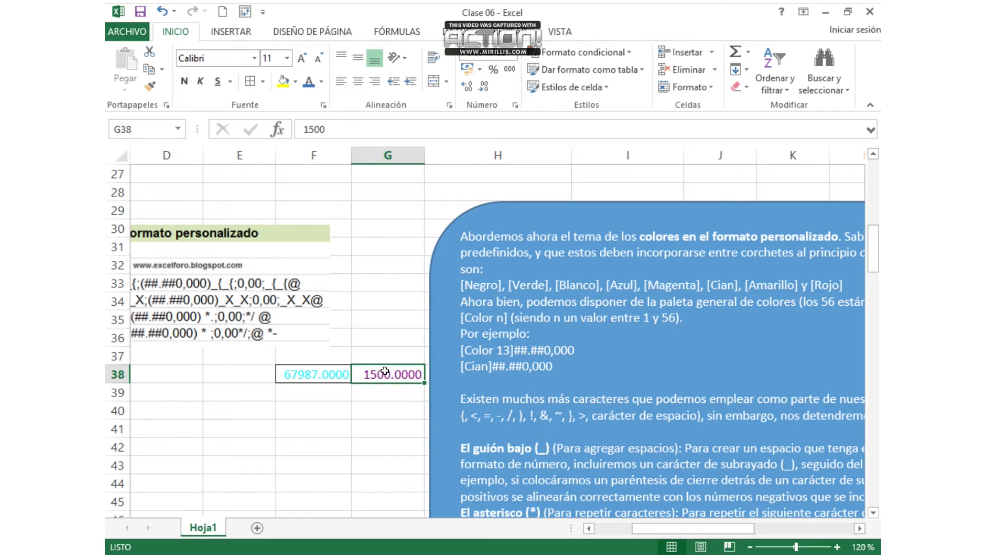
click(513, 56)
click(565, 407)
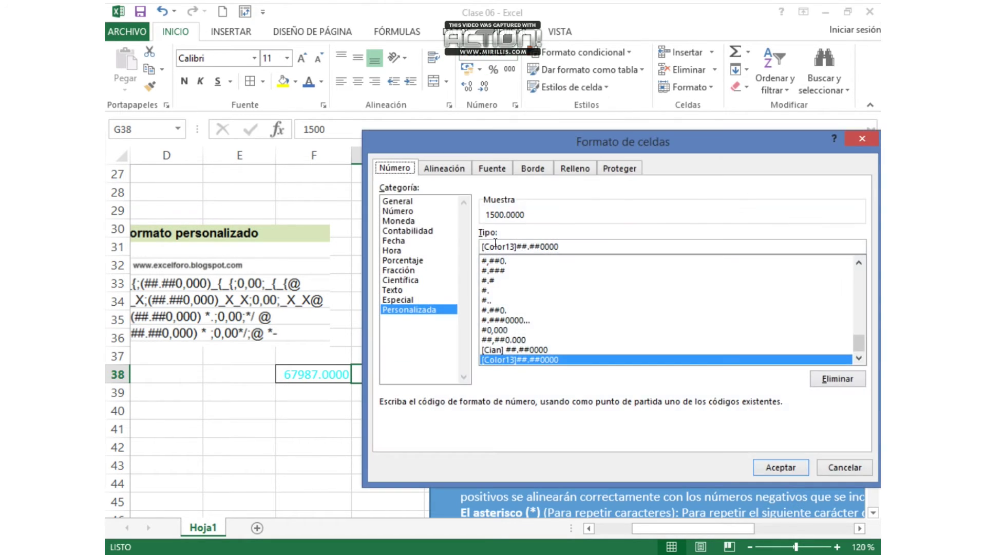
click(513, 246)
key(BackSpace)
key(BackSpace)
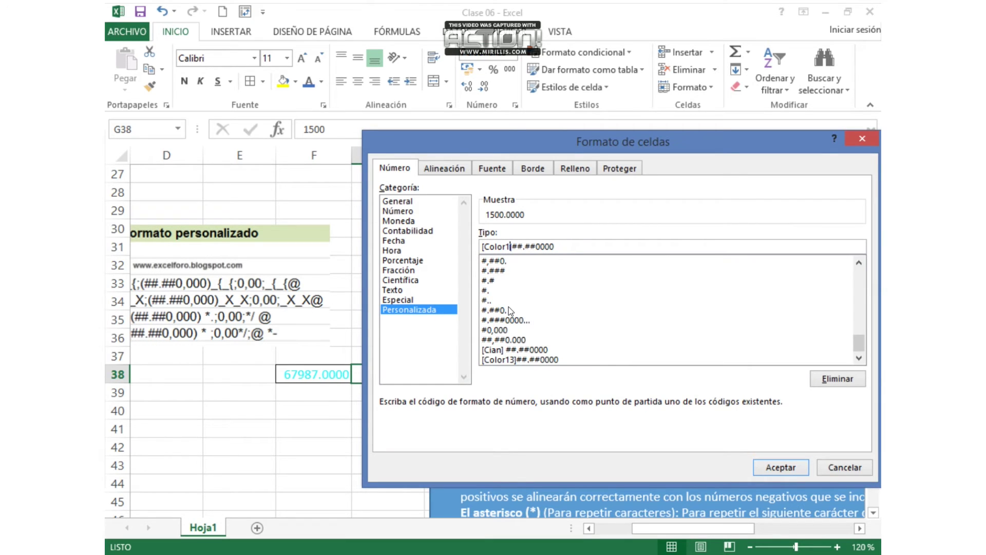
text(5)
click(781, 467)
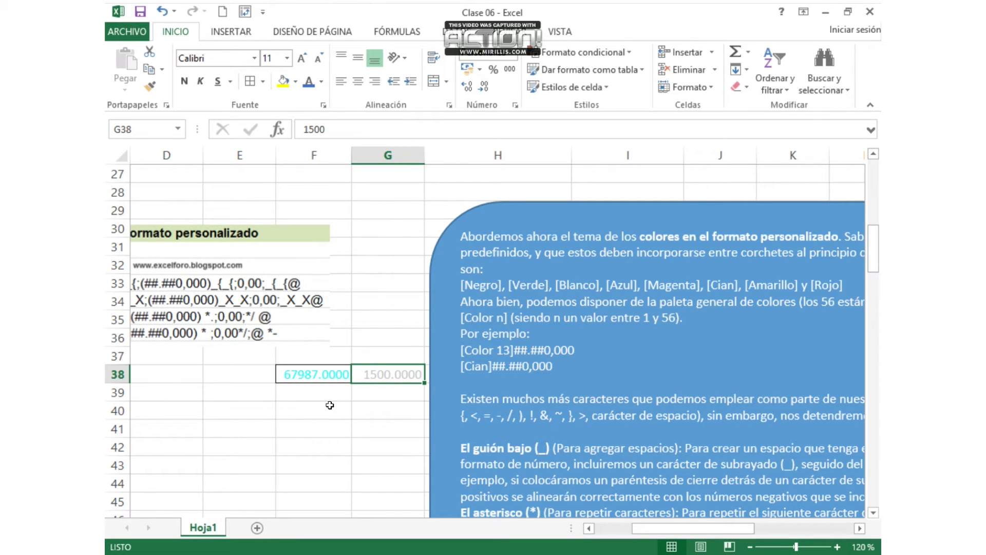
Step: Change the colour code in cell G38's custom number format to [Color21]
click(515, 52)
click(587, 404)
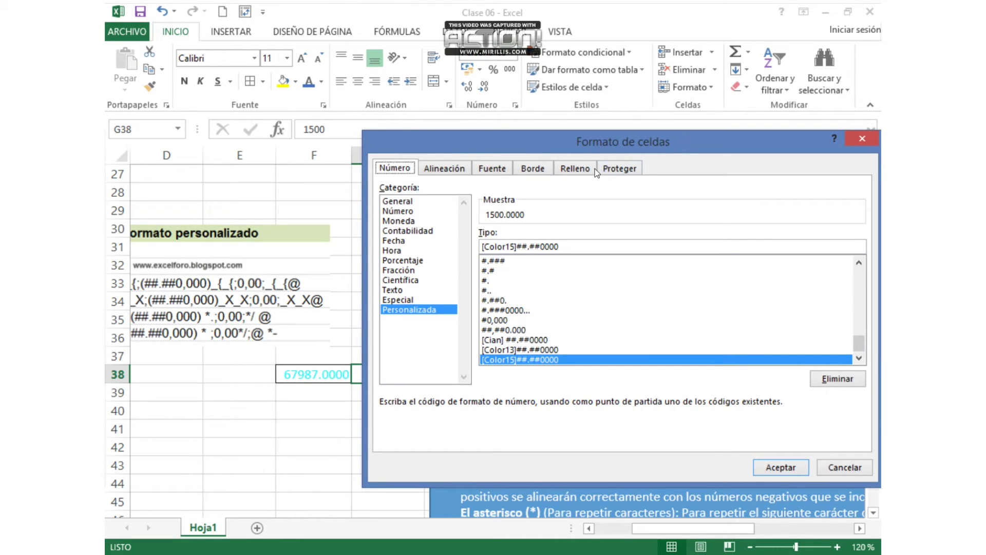
click(512, 246)
key(BackSpace)
key(BackSpace)
key(BackSpace)
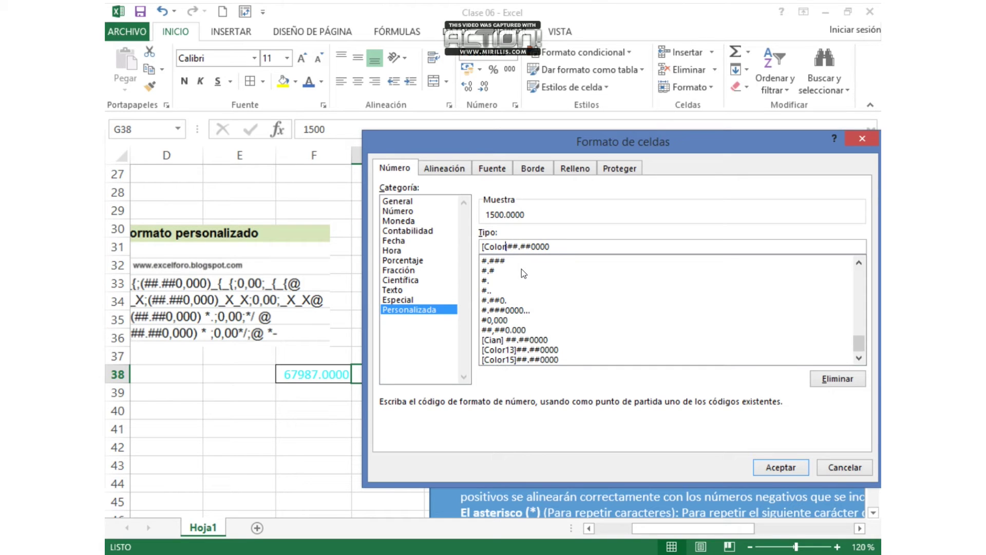
text(21)
click(760, 467)
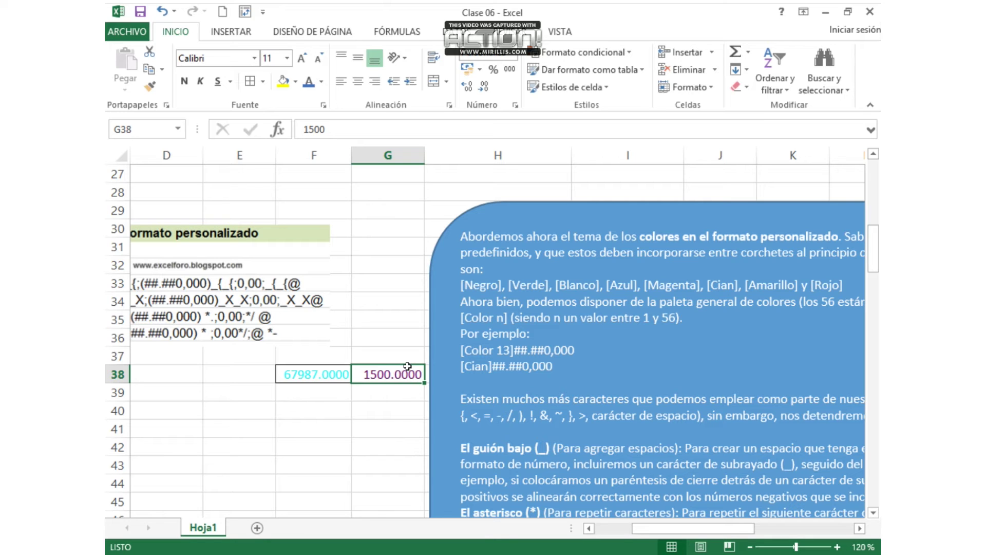
Step: Read the blue text box's notes on the underscore and asterisk characters in number formats
drag(875, 251, 875, 272)
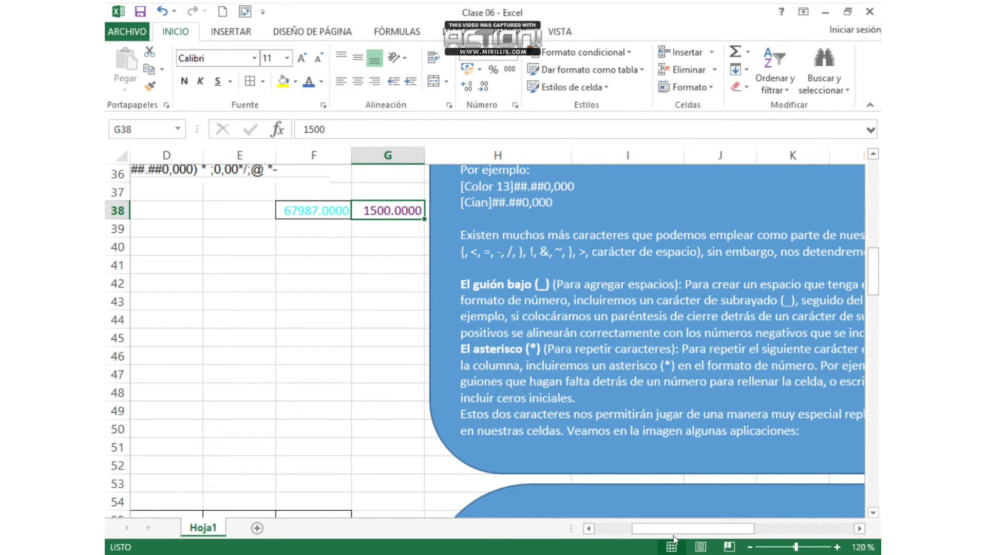
drag(684, 534, 730, 536)
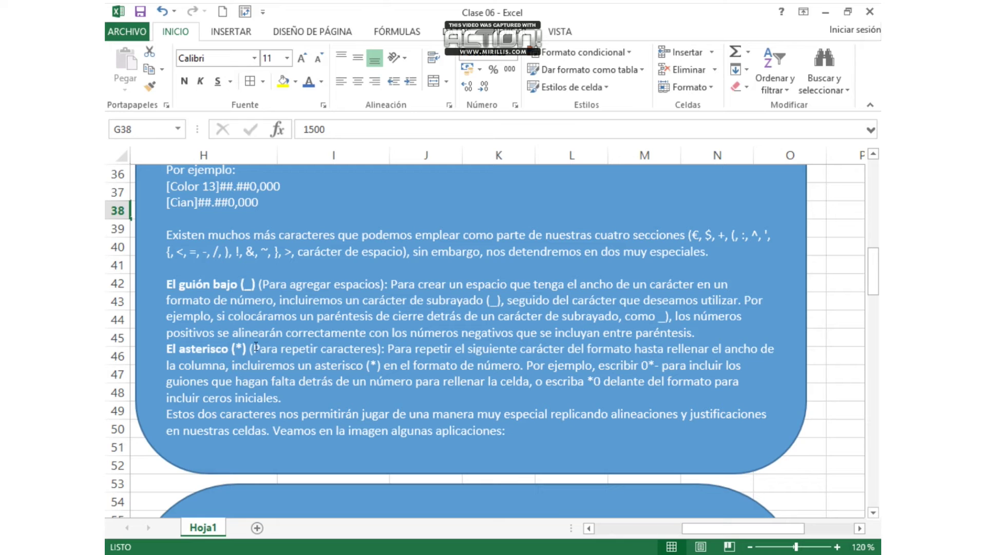
drag(256, 347, 308, 348)
click(439, 350)
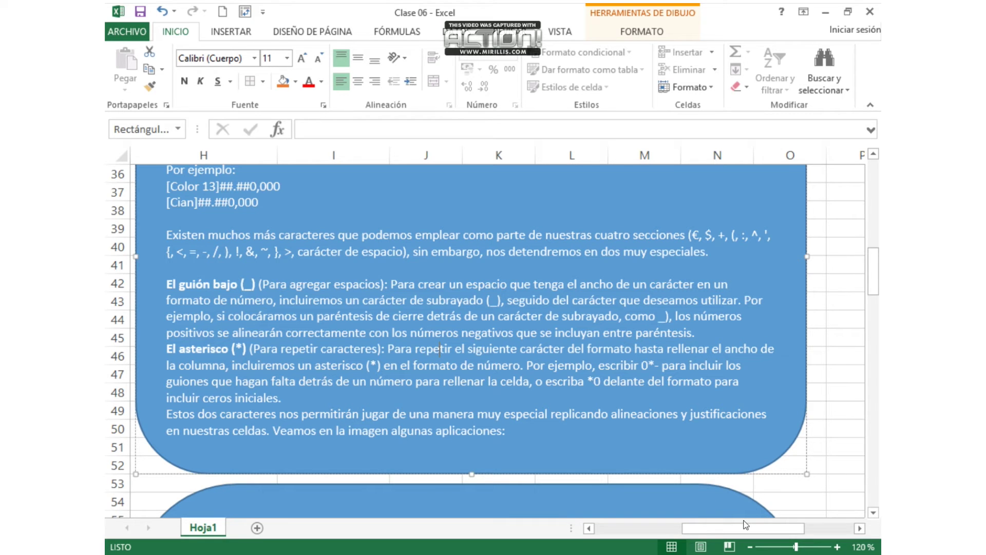
Step: Fill the number in cell A31 down through cell A36 of the Número column
drag(747, 528, 661, 529)
drag(877, 283, 877, 260)
drag(704, 529, 669, 534)
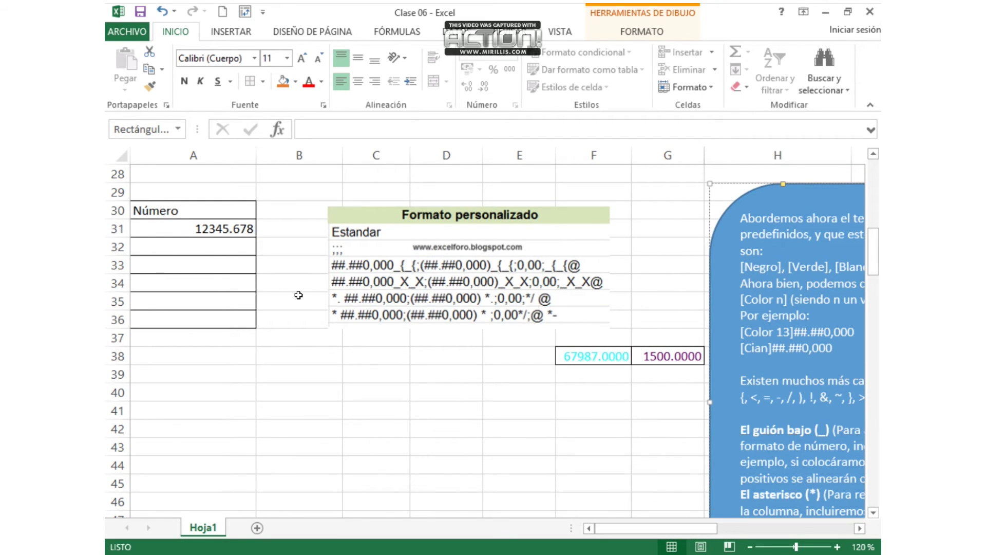
click(232, 229)
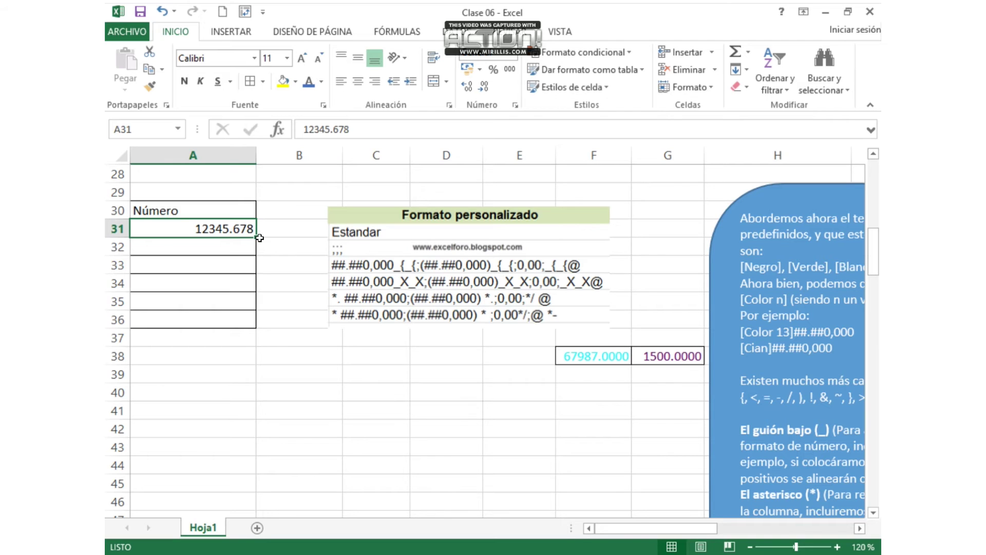
drag(255, 237, 255, 324)
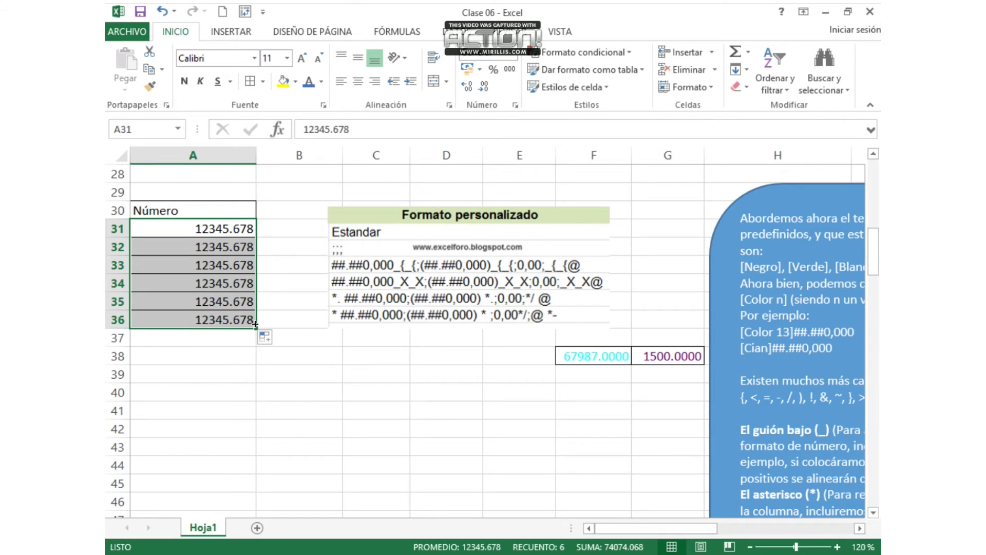
Step: Open the custom number format settings for cell A32 and clear the General code
click(242, 241)
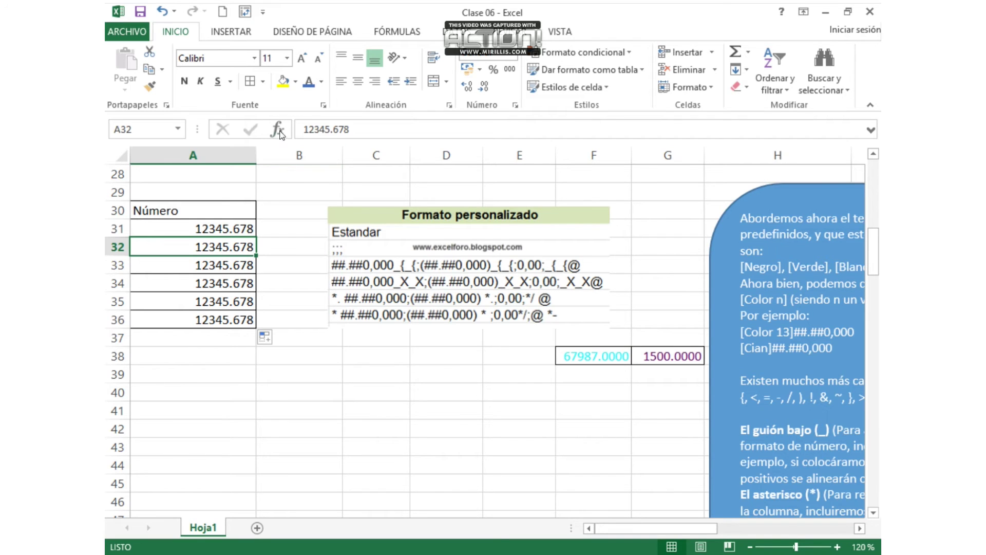
click(512, 52)
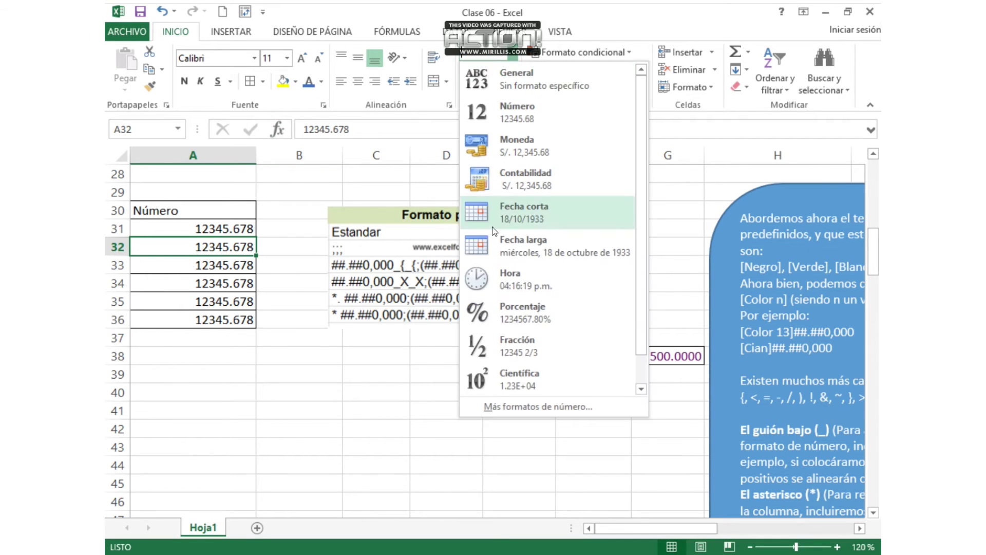
click(564, 410)
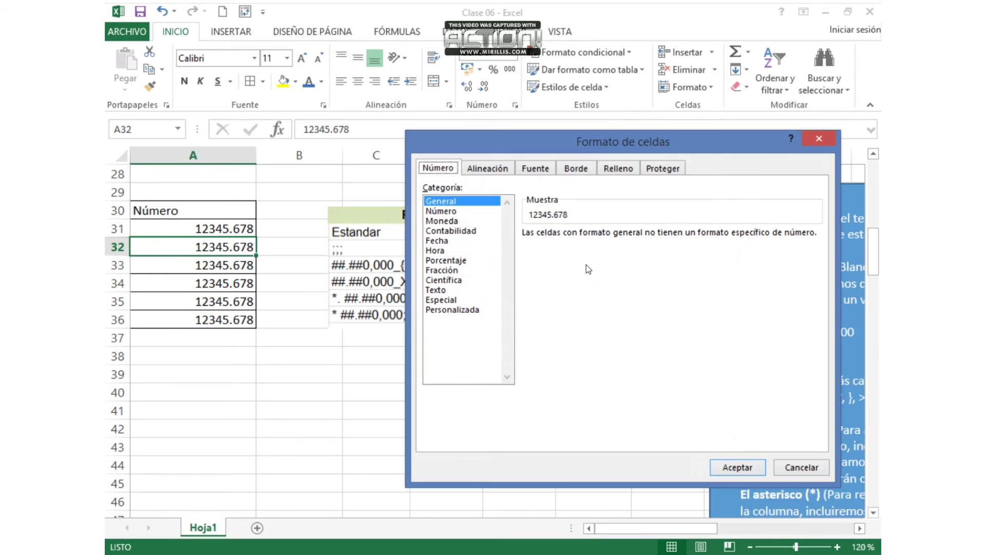
click(469, 311)
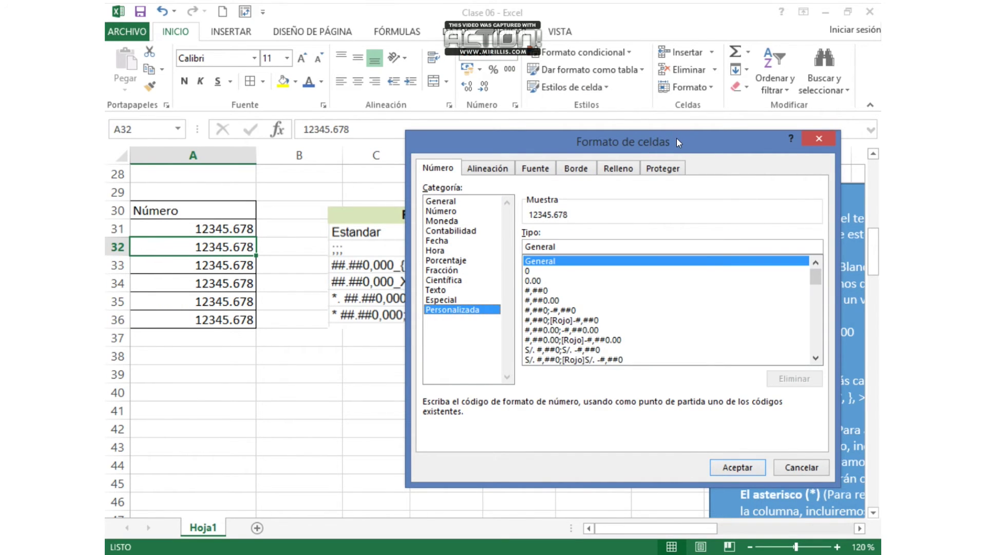
drag(677, 138, 770, 289)
drag(651, 397, 599, 397)
key(BackSpace)
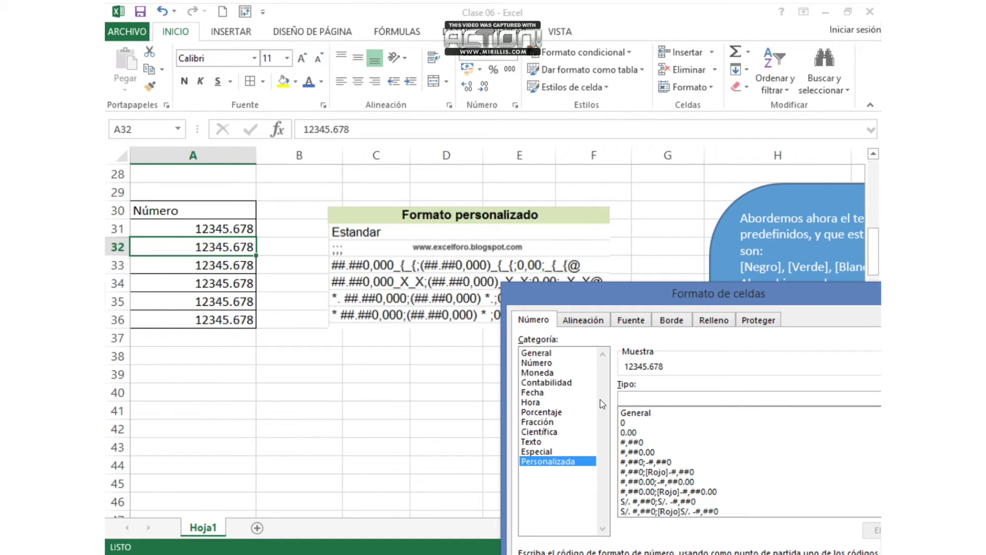
Step: Enter the positive section "##.##0,000_{_{;" and open the negative section with "(" in cell A32's format code
text(##.##)
text(0,)
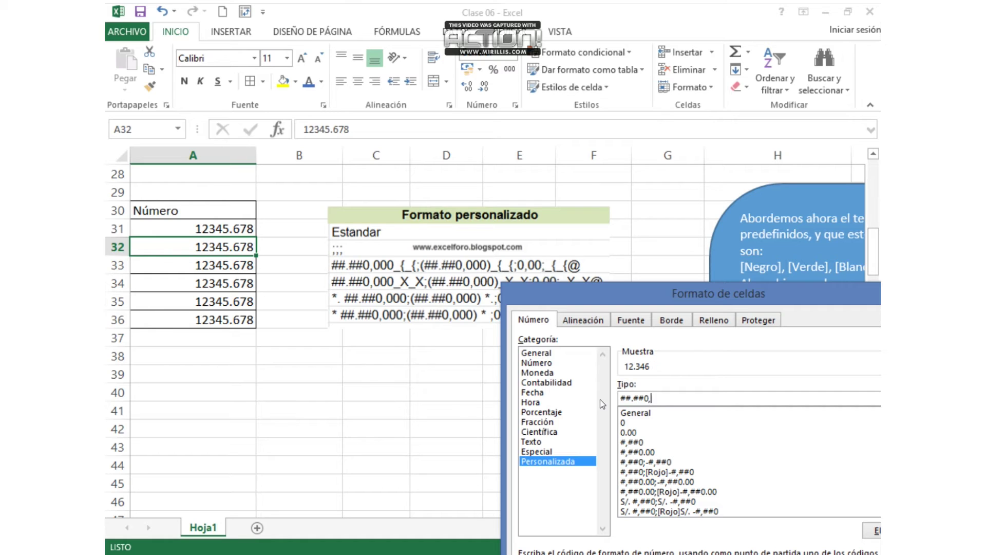
text(000_{_{;)
text(()
text(_{;)
text(()
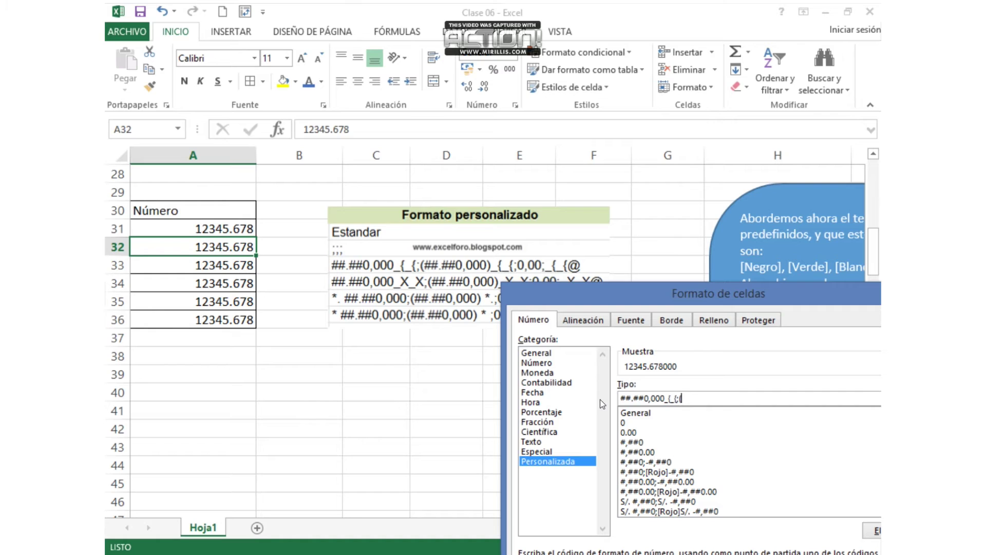
Step: Complete the negative and zero sections as "##.##0,000)_{_{;0,00" and start the text section with ";_{", correcting wrong brackets to curly braces
text(##.##0,000)_{_)
text({;0,=)
key(BackSpace)
text(00)
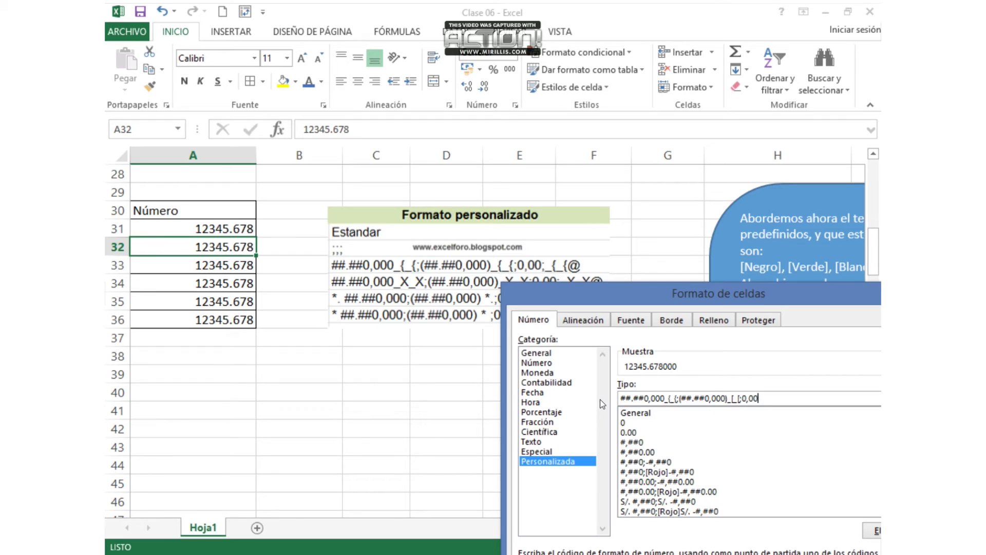
text(;)
text(_)
text([)
text({)
key(Left)
key(Left)
key(Left)
key(Left)
key(Left)
key(Left)
key(Left)
key(Left)
text({)
key(Left)
key(BackSpace)
text({)
Step: Finish the text section of the format code with "_{@" and apply the custom format to cell A32
key(Right)
key(Right)
key(Right)
key(Right)
key(Right)
key(Right)
key(Right)
key(Right)
key(Right)
key(Right)
text(_{@)
drag(685, 294, 571, 168)
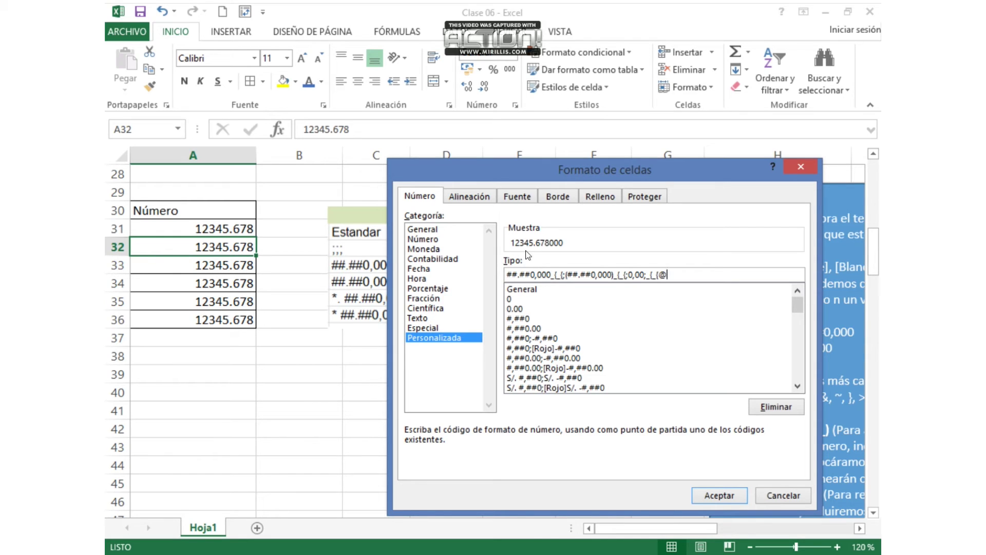
click(712, 496)
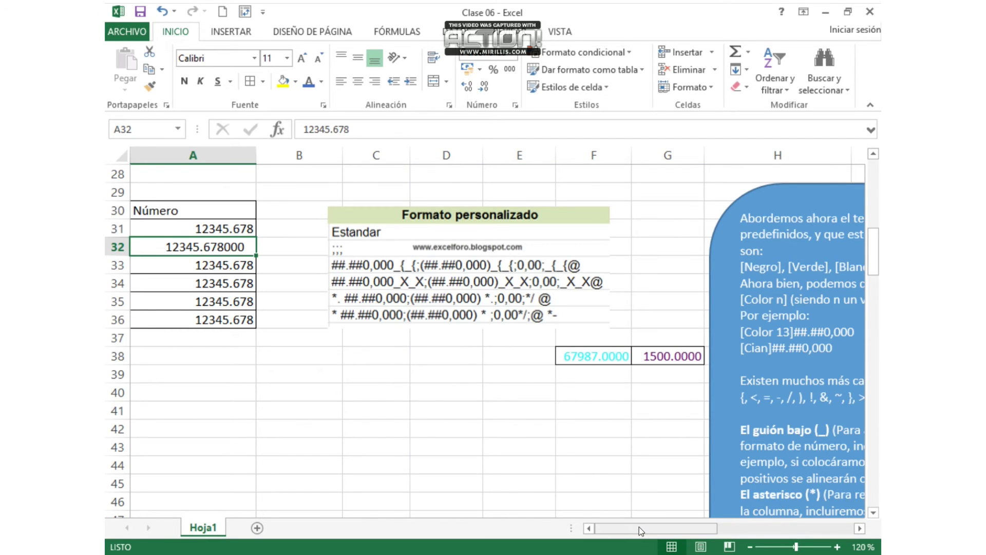
Step: Open the custom number format settings for cell A33, select the General code and uncover the sample codes on the sheet
drag(647, 528, 635, 526)
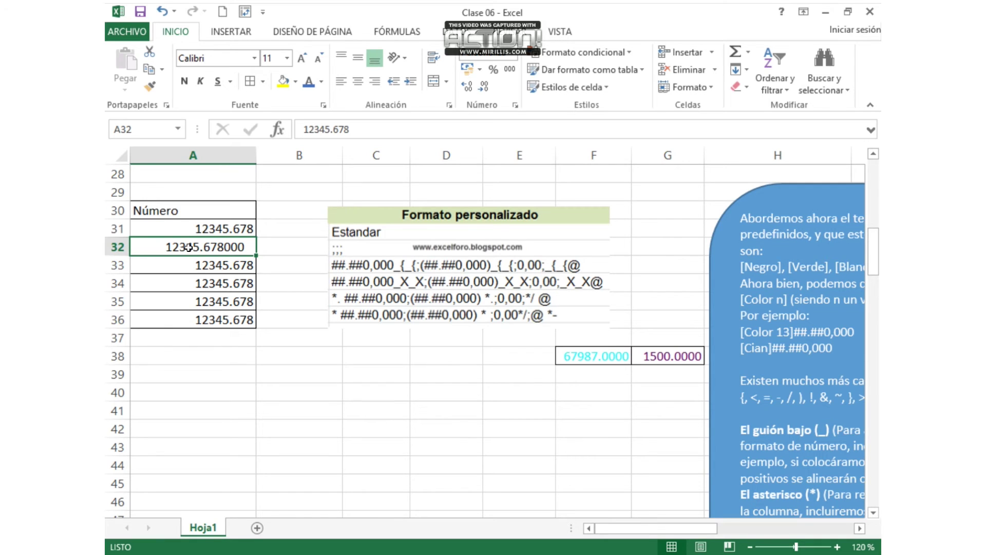
click(206, 262)
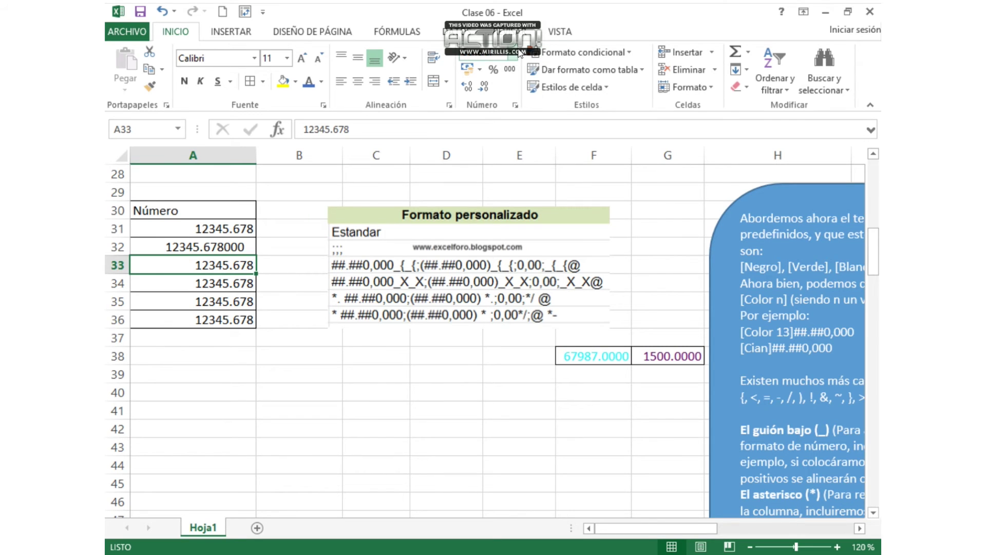
click(514, 51)
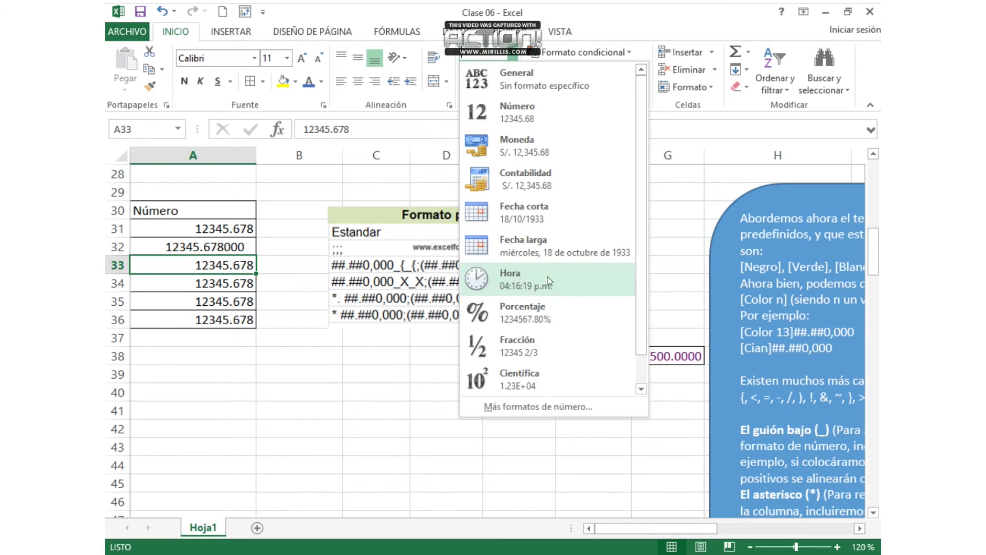
click(576, 406)
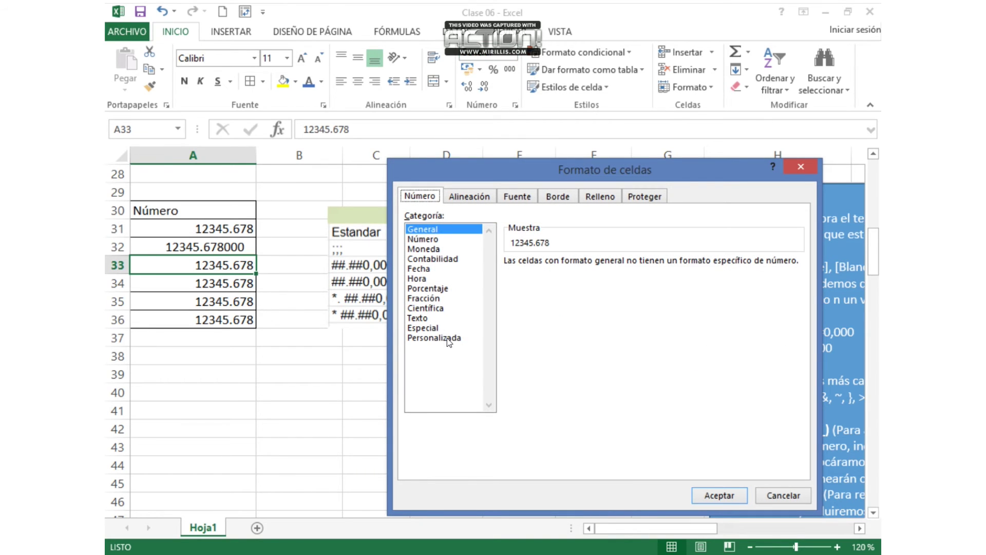
click(444, 339)
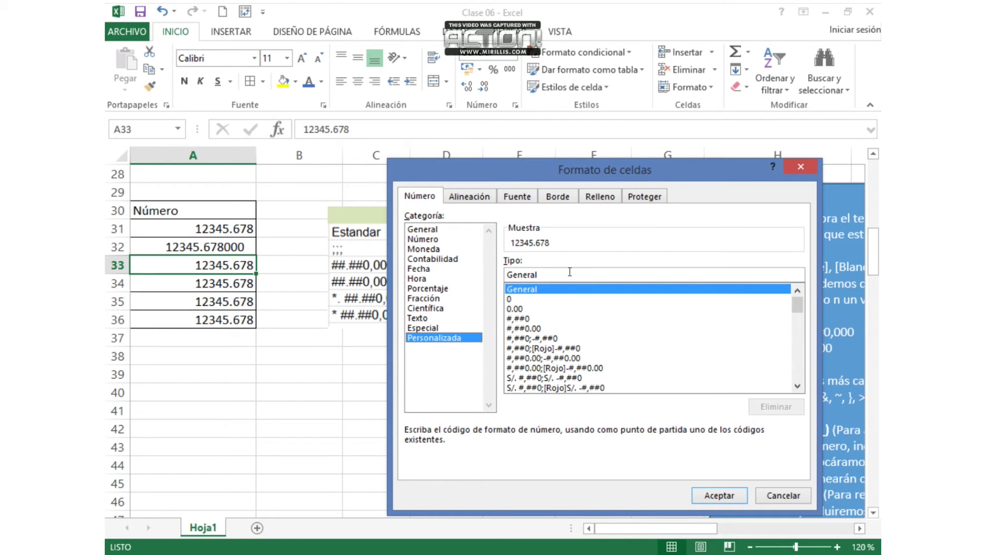
double_click(519, 275)
drag(569, 169, 525, 311)
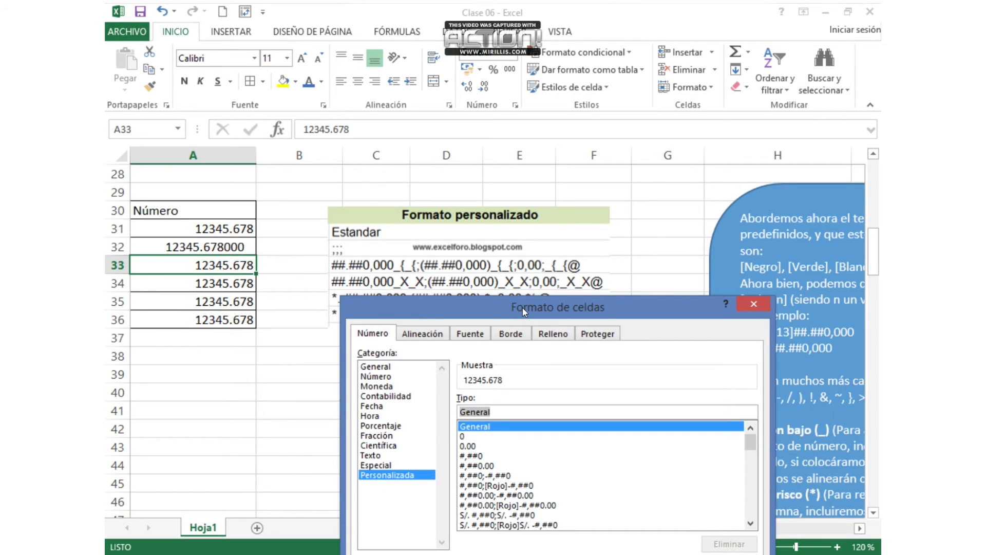
Step: Apply the custom format code "##.##0,000_X_X;(##.##0,000)_X_X;0,00;_X_X@" to cell A33
text(##)
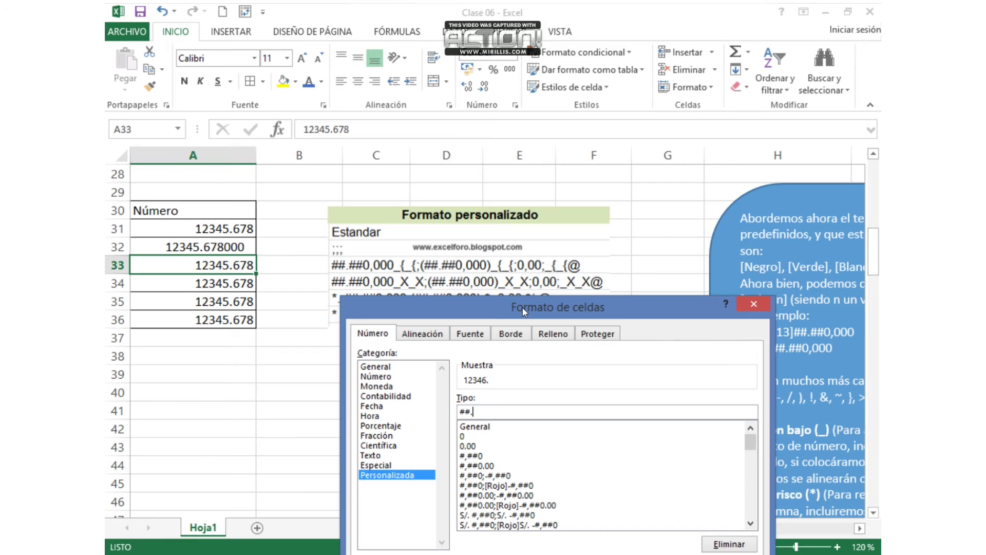
text(.##0,000_)
text(X_X;)
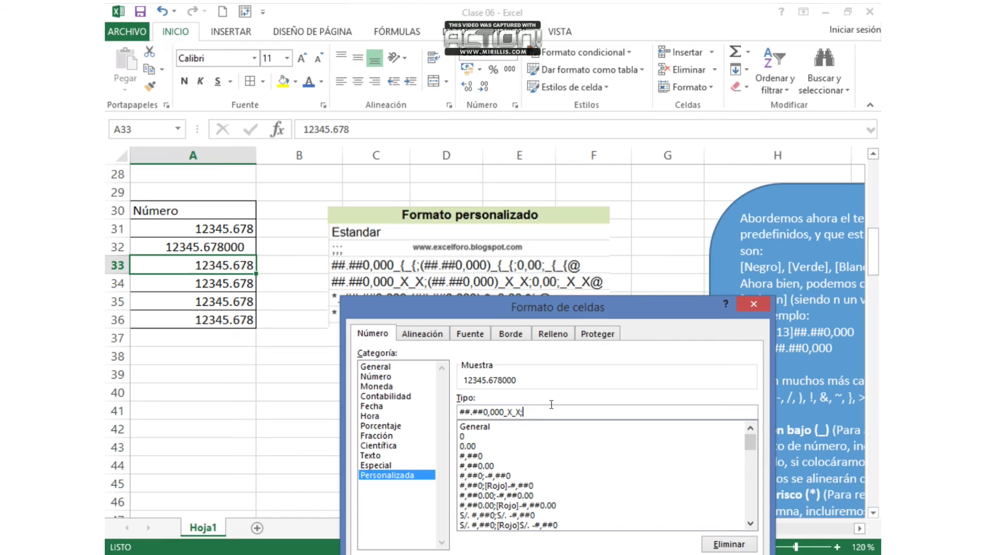
text((##.##0,000)_X_X;0,00;_X_X@)
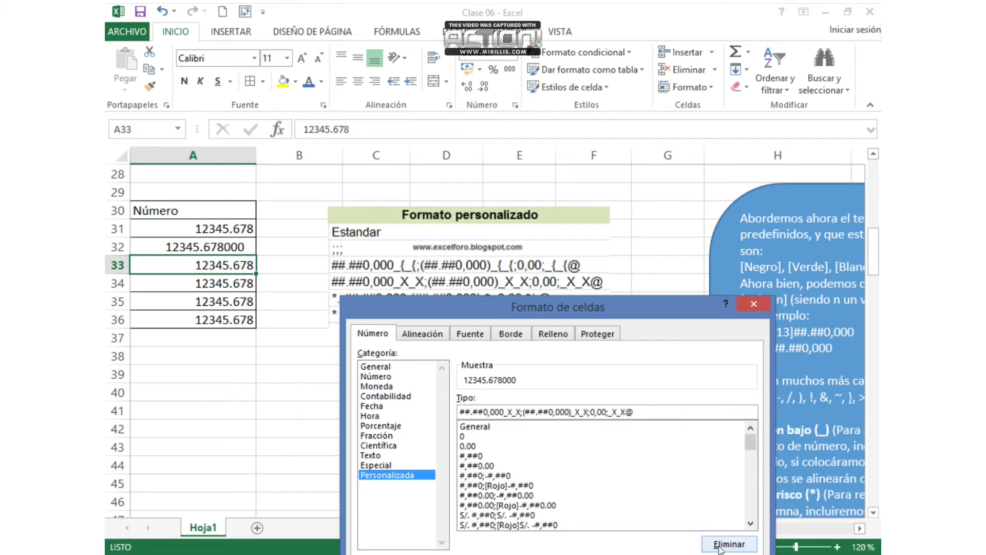
drag(666, 312, 717, 209)
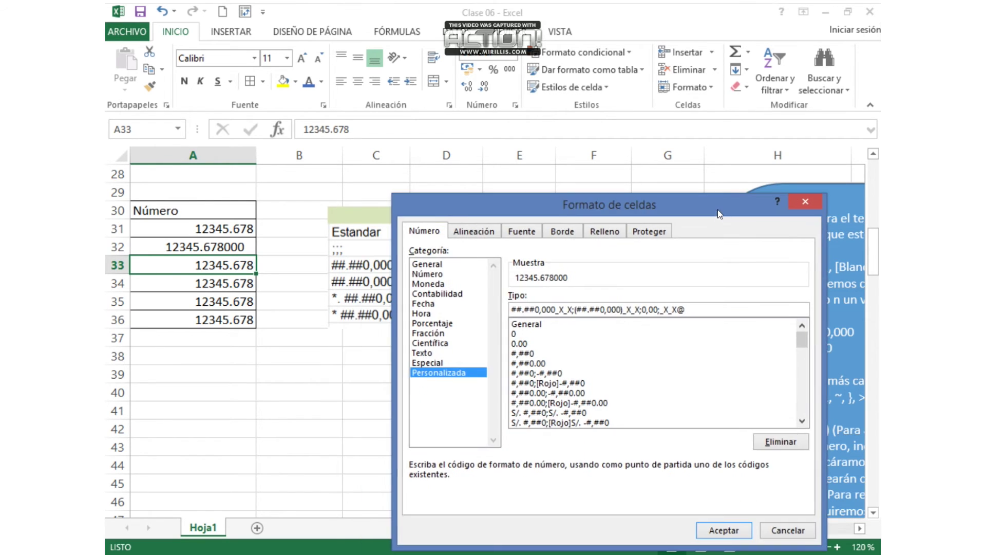
click(724, 529)
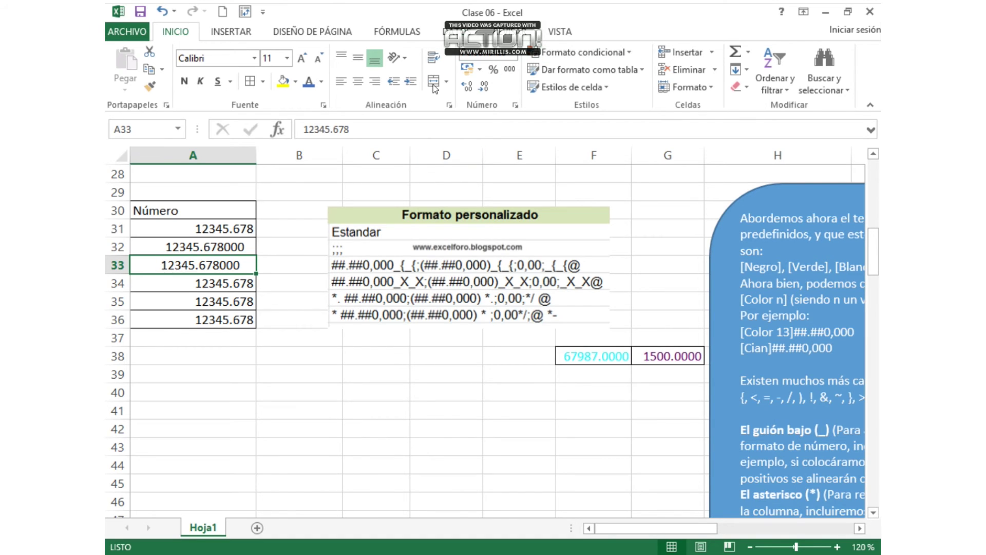
Step: Open the custom number format settings for cell A34, select the General code and uncover the sample codes on the sheet
click(229, 284)
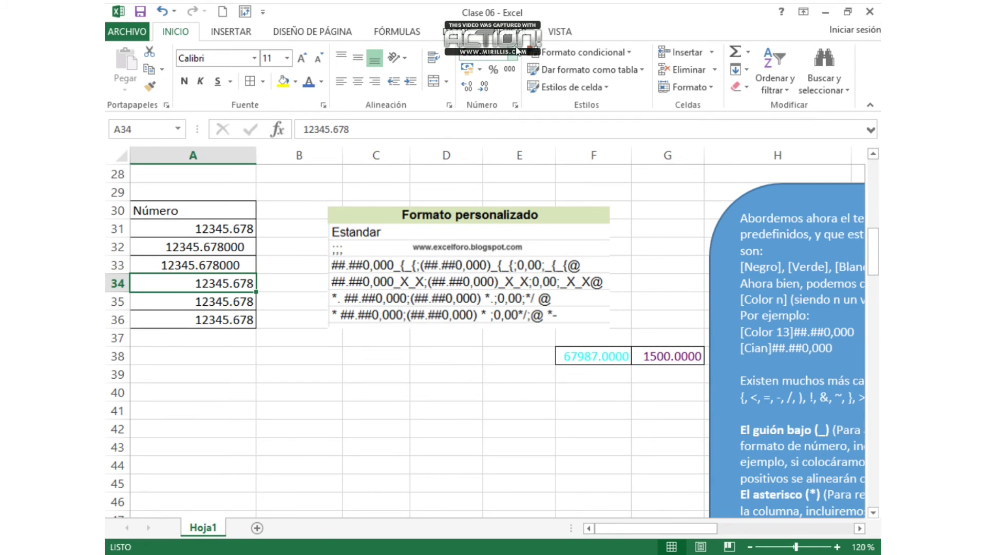
click(516, 53)
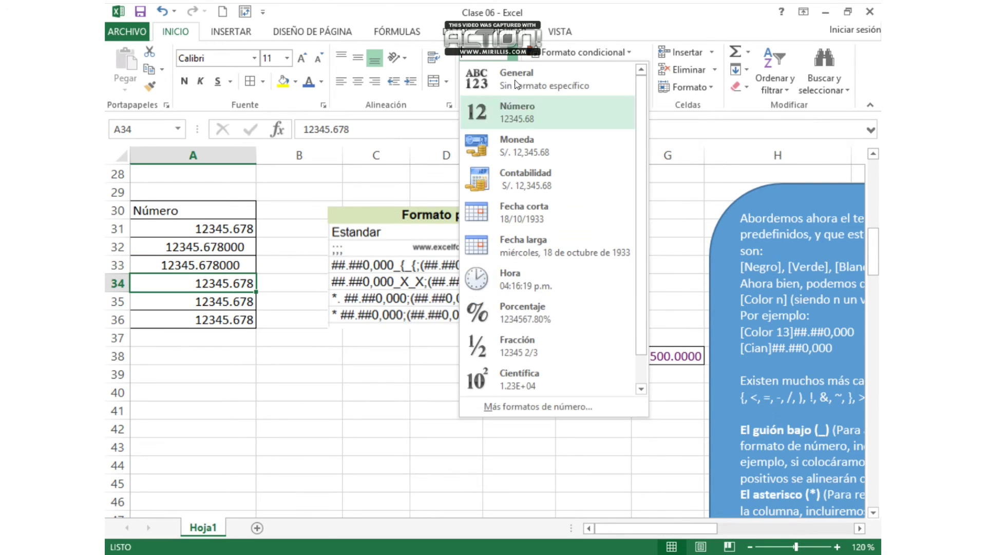
click(564, 408)
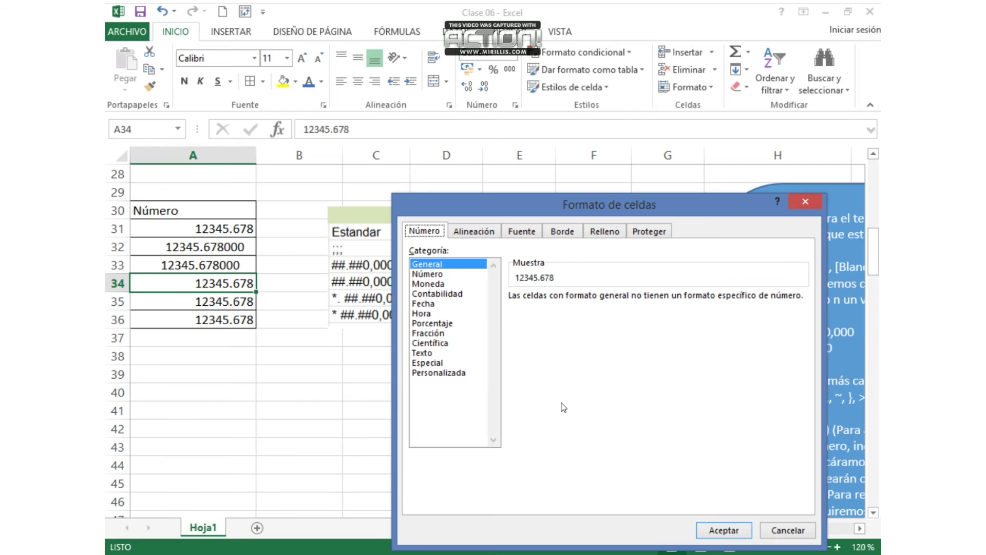
click(457, 371)
drag(544, 309, 497, 308)
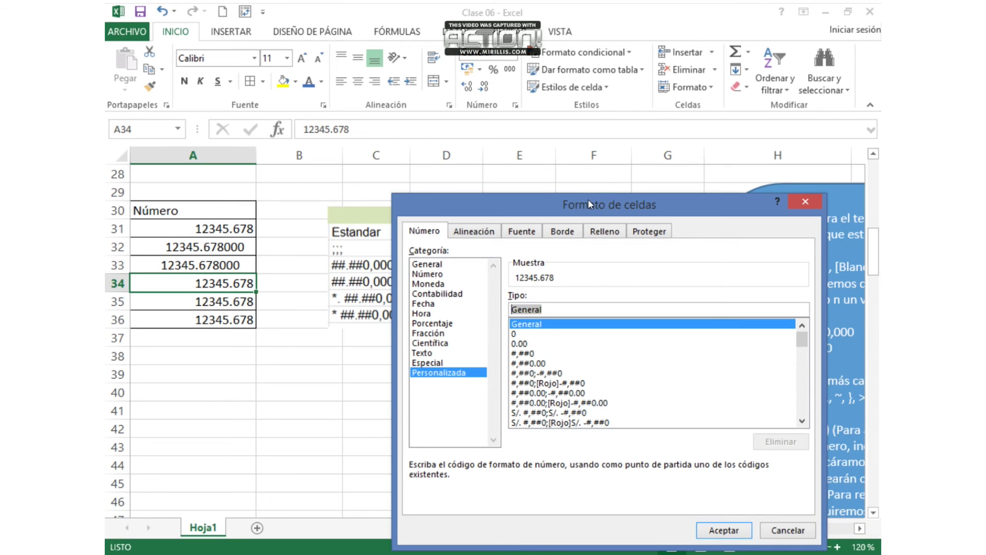
drag(589, 203, 506, 318)
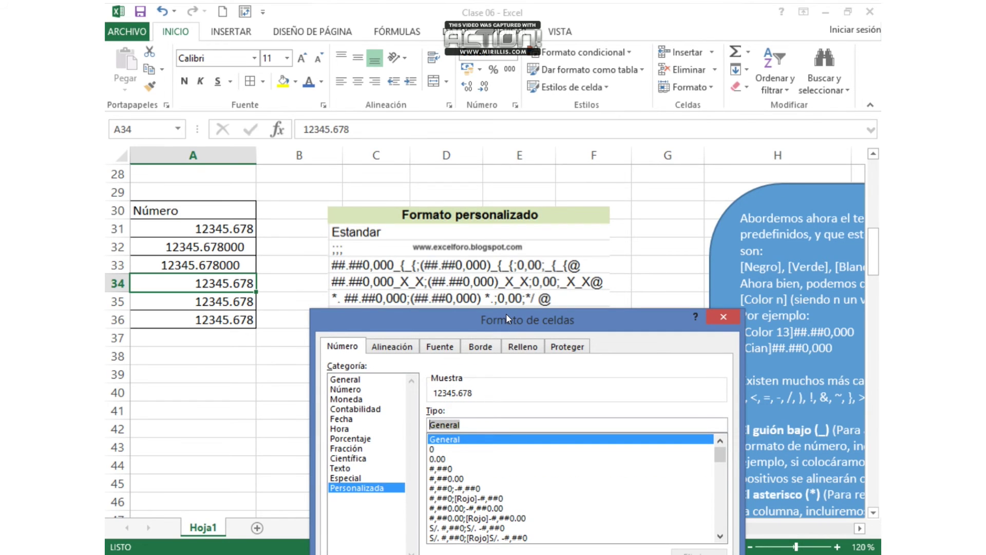
Step: Enter the positive and negative sections of A34's format code as "*.##.##0,000;(##.##0,000) *.;"
text(*)
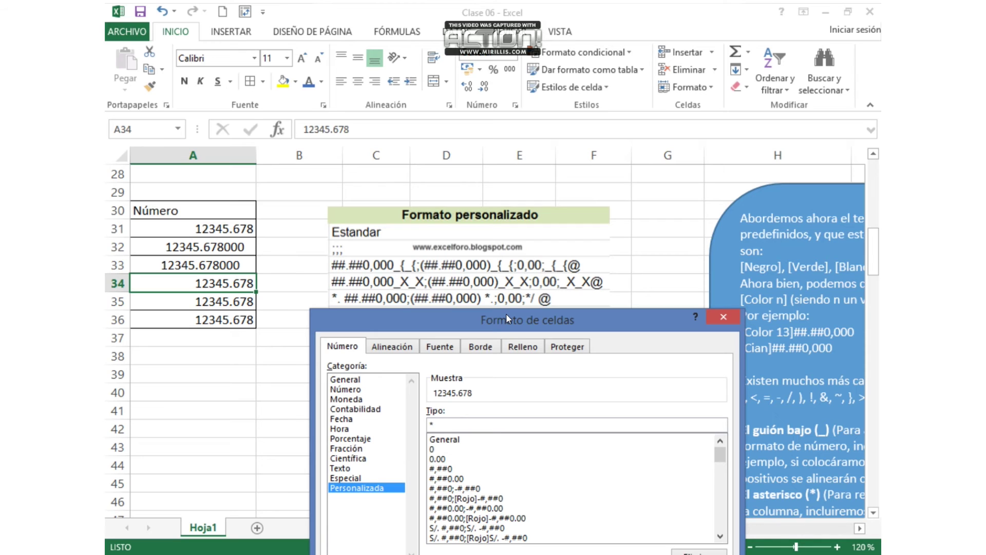
text(.##)
text(#.##0,00)
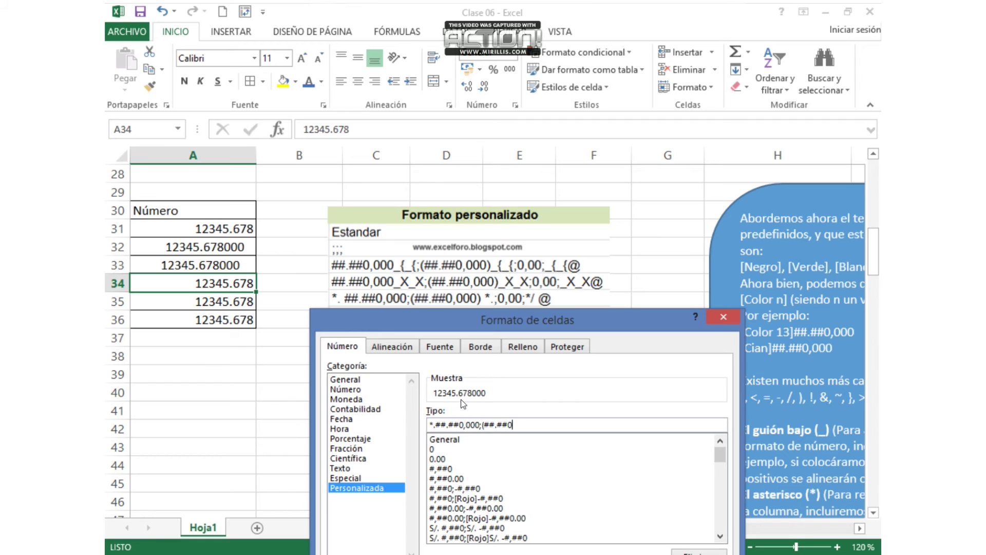
text(0))
text( *)
text(.;)
Step: Complete the zero and text sections with "0,00;*/@" and apply the custom format to cell A34
text(0)
text(,00)
text(,)
text(;)
text(*)
text(/)
text(@)
drag(626, 319, 670, 238)
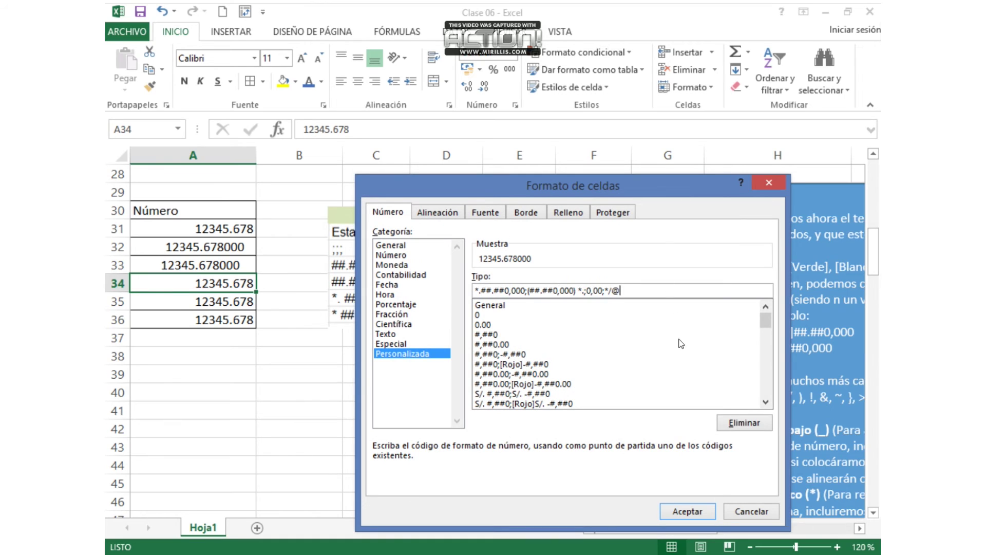
click(703, 510)
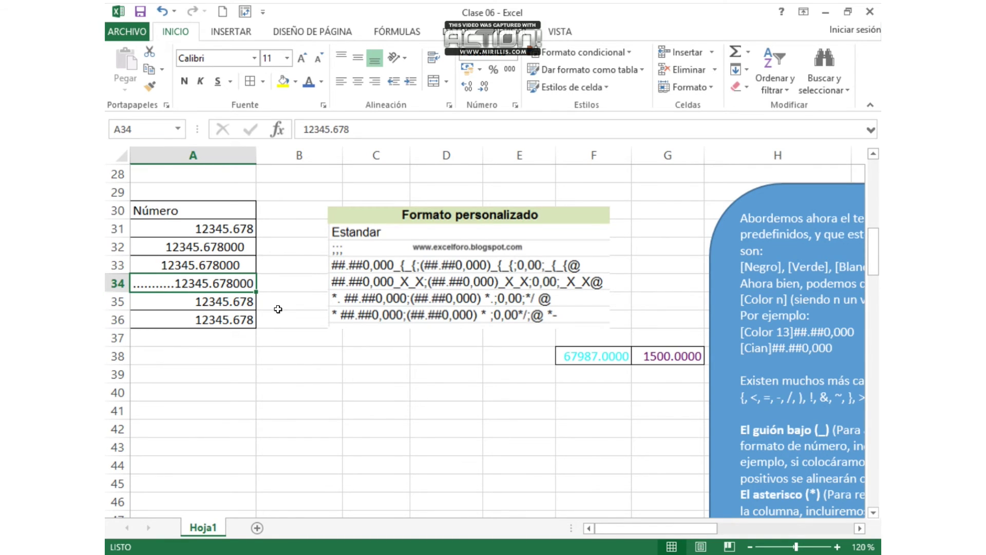
Step: Open the custom number format settings for cell A35, select the General code and uncover the sample codes on the sheet
click(357, 314)
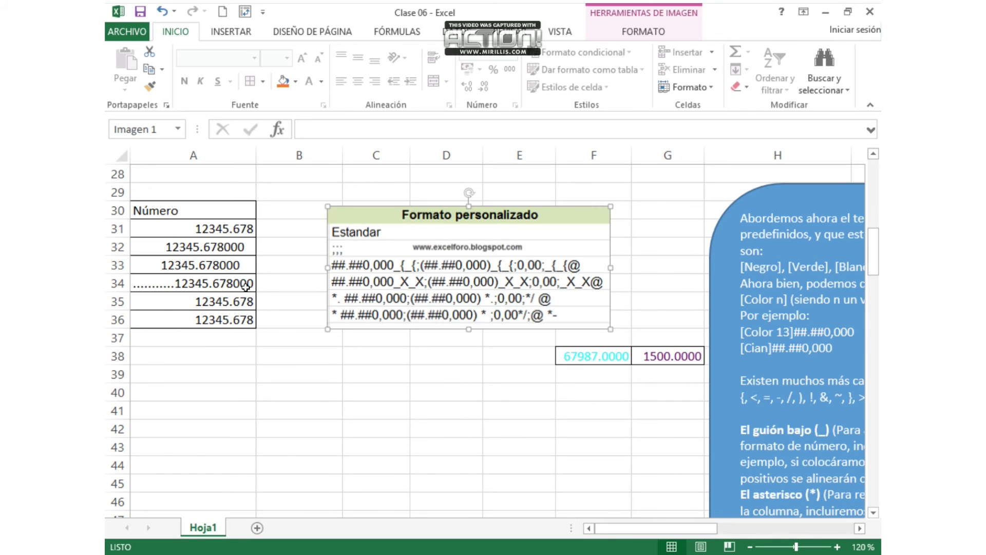
click(226, 301)
click(514, 53)
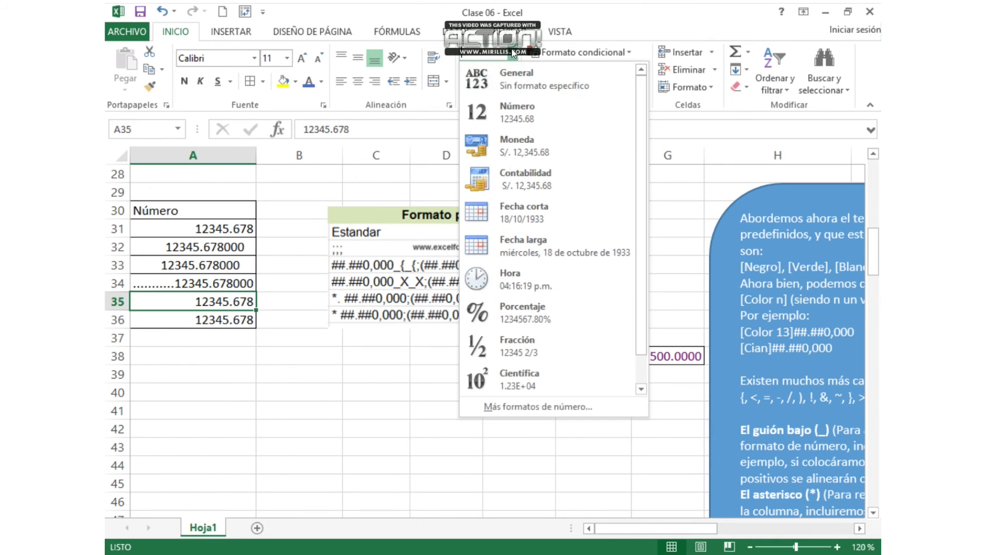
click(544, 407)
click(413, 354)
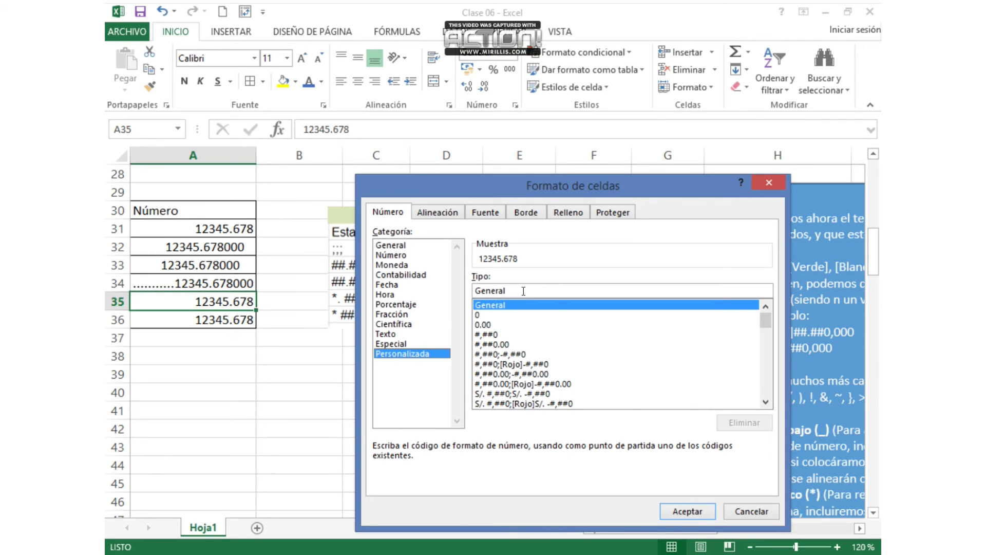
drag(523, 290, 466, 291)
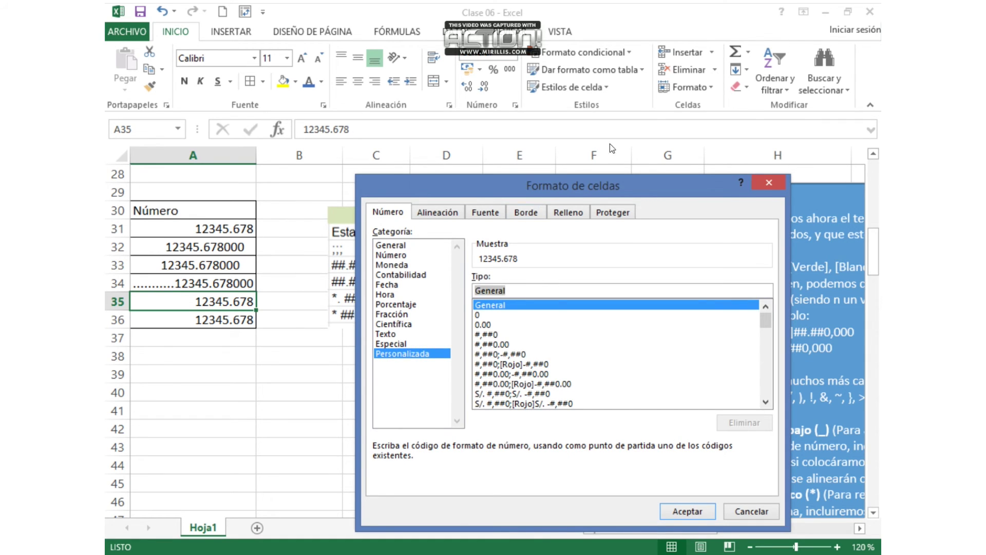
drag(614, 174, 589, 332)
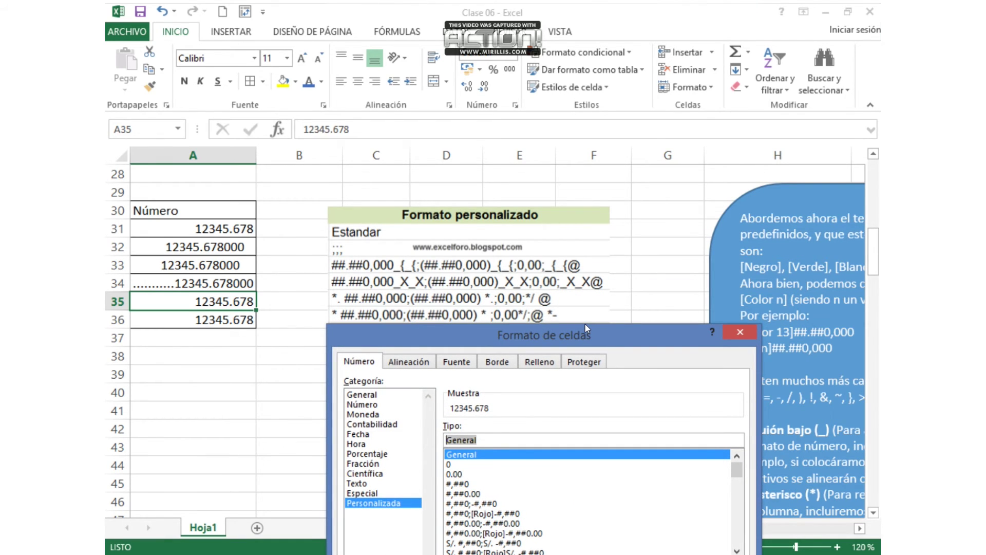
Step: Apply the custom format code "*##.##0,000;(##.##0,000) * ;0,00*/;@*_" to cell A35 and widen column A
text(*)
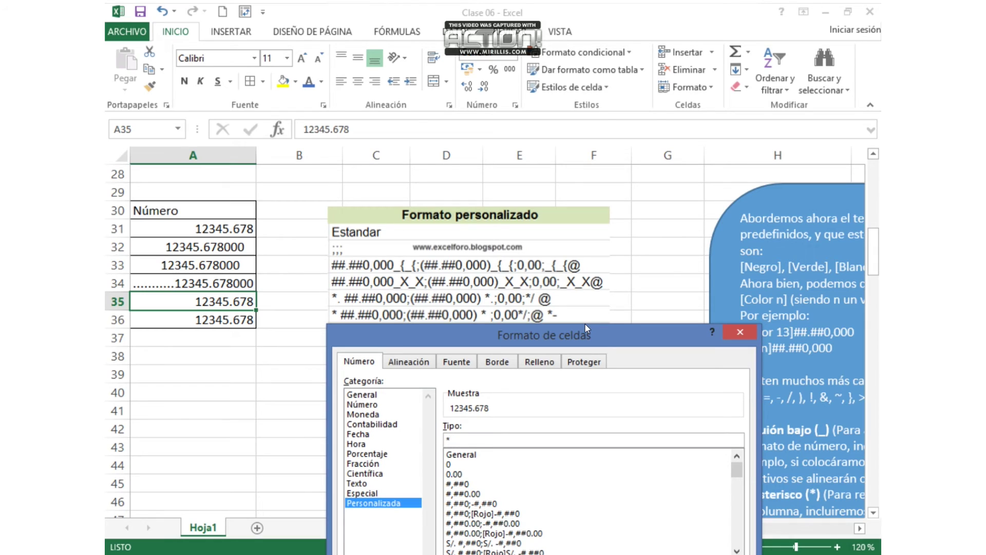
text(##.##)
text(0,)
text(000;(##.##)
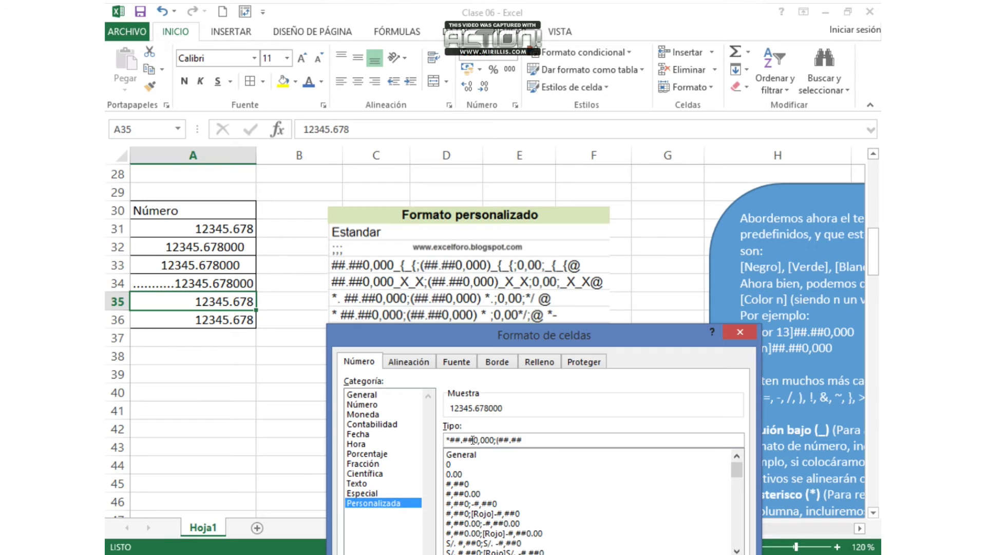
text(0,000) * ;0,00*/;@*_)
drag(576, 342, 675, 157)
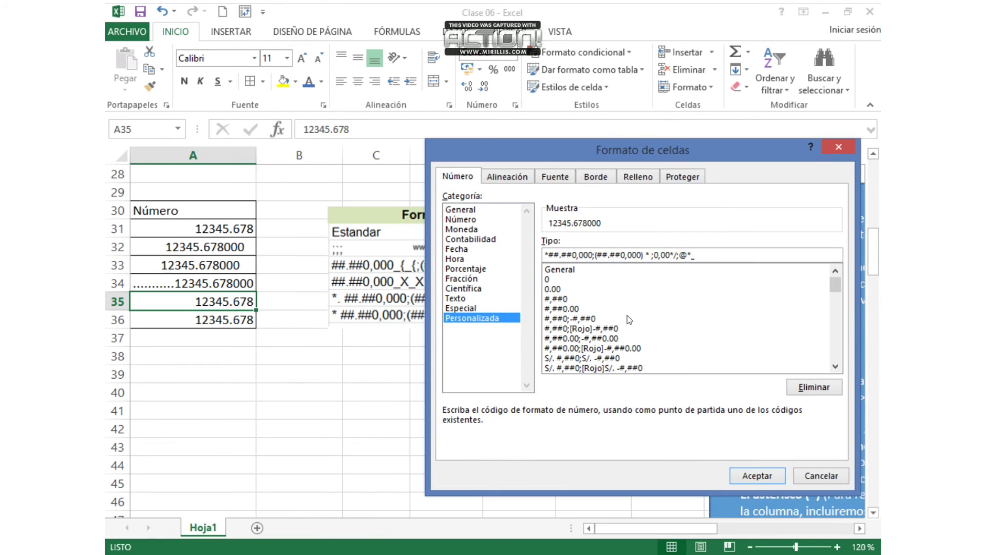
click(761, 479)
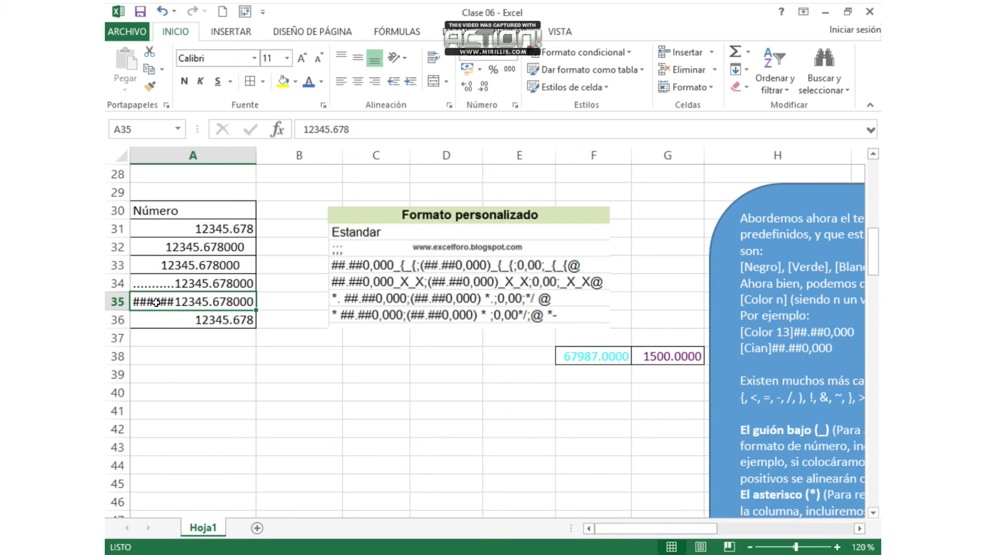
drag(256, 158, 291, 158)
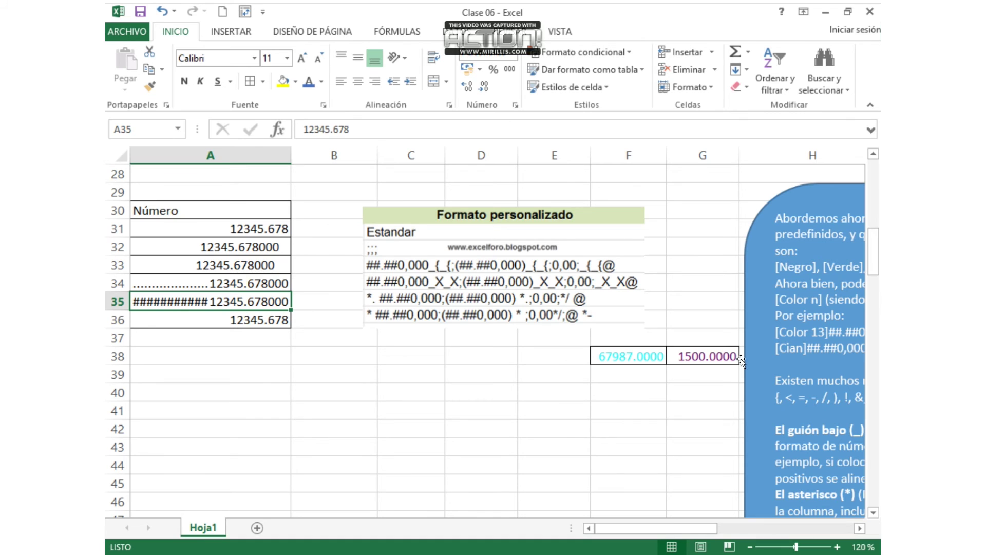
Step: Read the explanations of the underscore, asterisk and conditional colour format codes in the blue text box
drag(879, 269, 878, 321)
drag(633, 529, 706, 523)
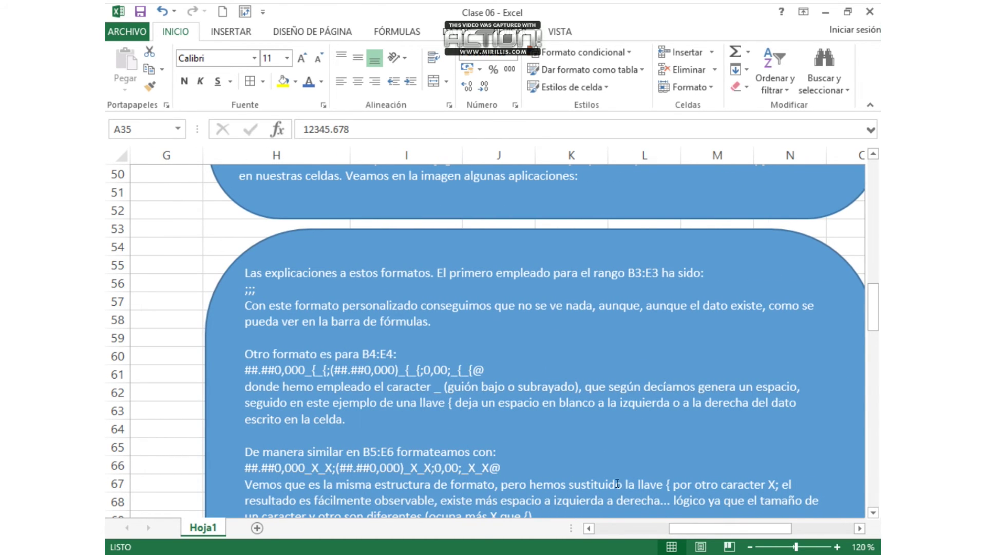
drag(879, 311, 879, 334)
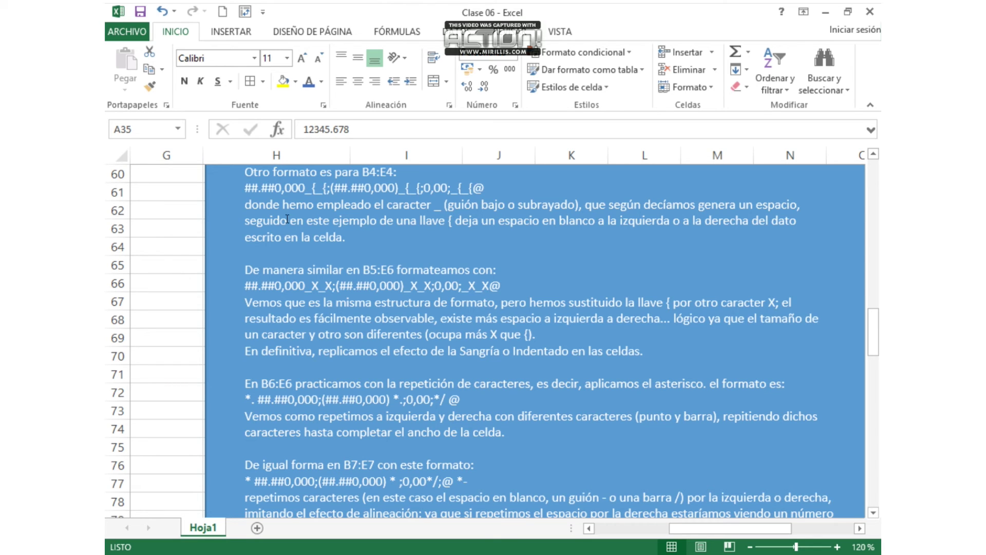
drag(747, 528, 674, 528)
drag(875, 314, 875, 230)
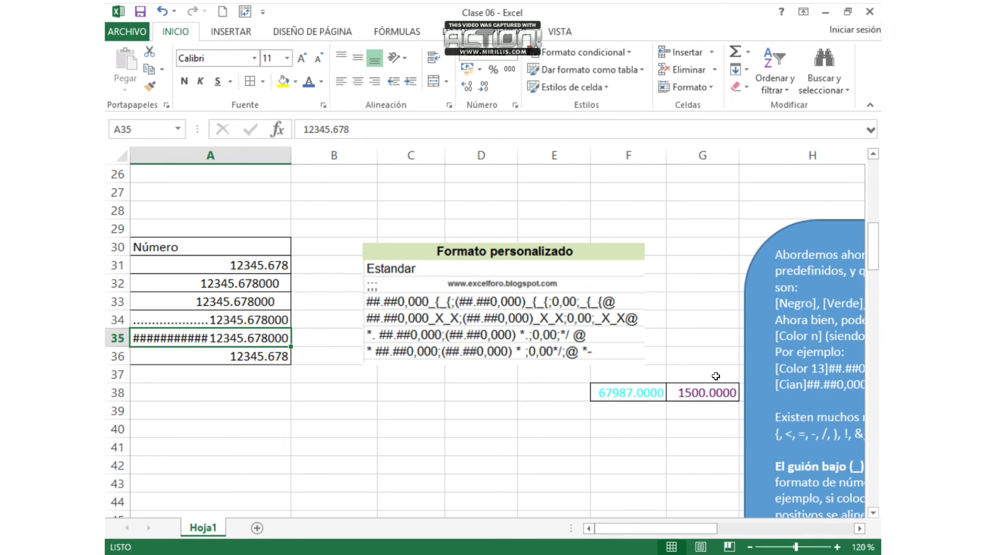
drag(879, 242, 880, 354)
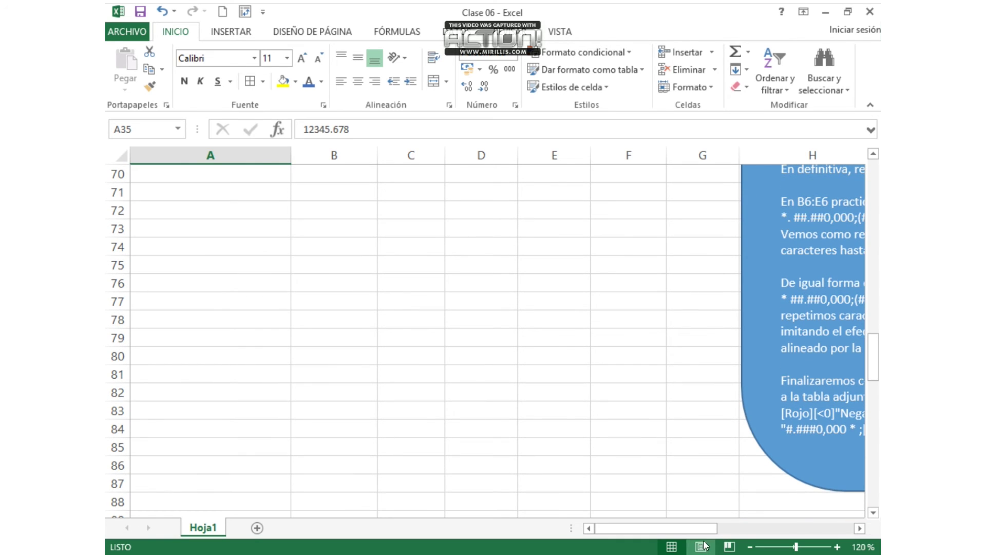
drag(702, 530, 786, 528)
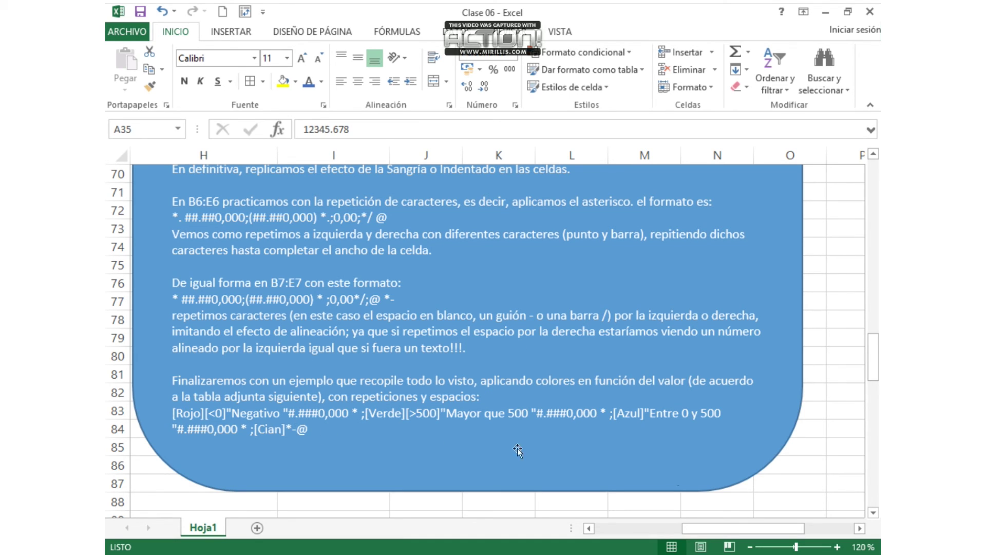
Step: Add borders to the empty range D80:F83 beside the explanation text box
drag(766, 528, 694, 520)
drag(356, 364, 460, 406)
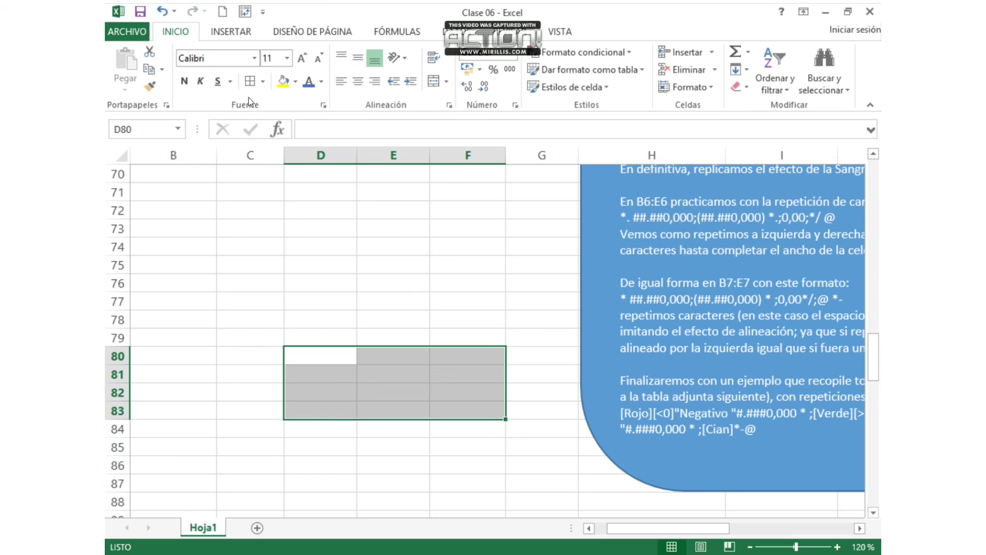
click(250, 82)
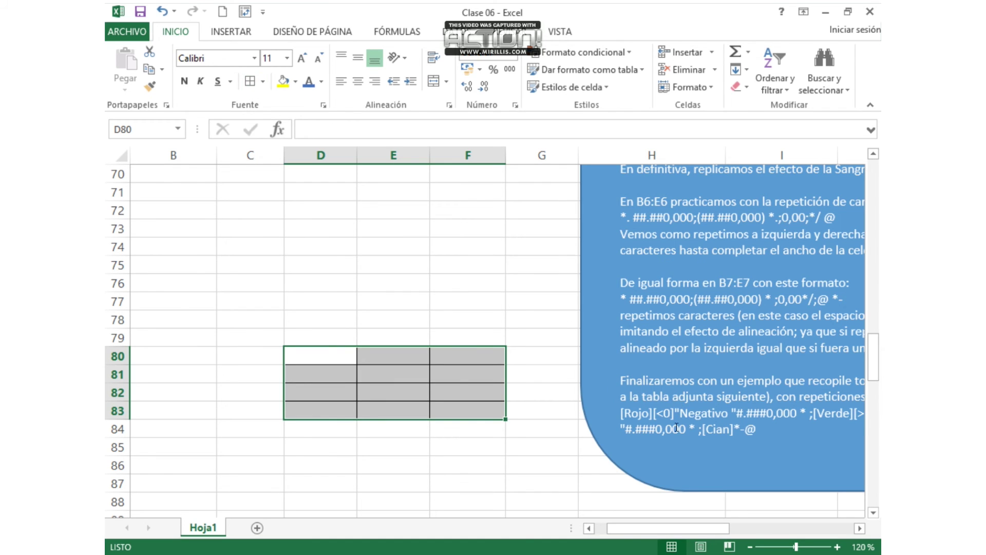
Step: Copy the final conditional colour format code, starting with [Rojo][<0], from the explanation text box
drag(676, 528, 727, 527)
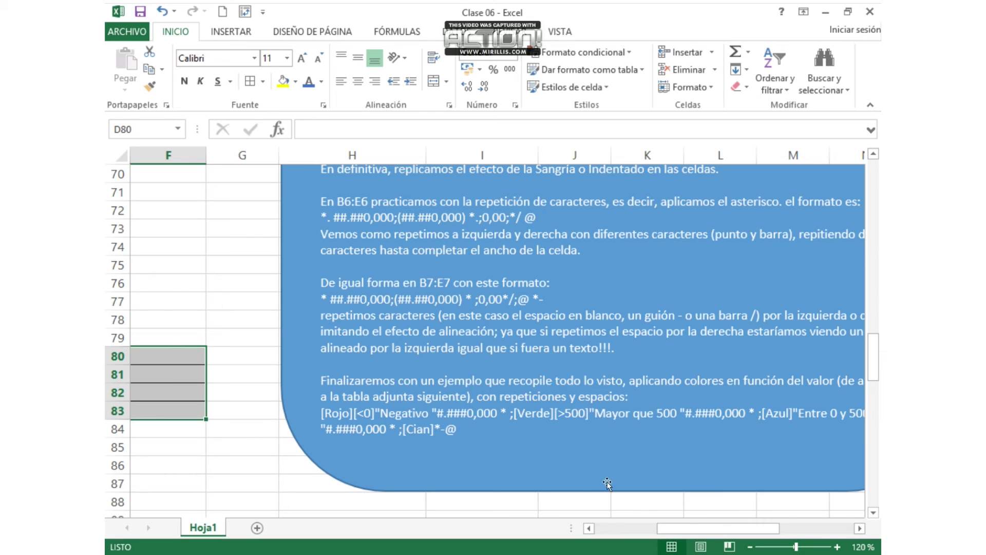
mouse_move(695, 529)
mouse_down()
mouse_move(707, 531)
mouse_move(652, 525)
mouse_move(710, 529)
mouse_up()
drag(245, 412, 374, 430)
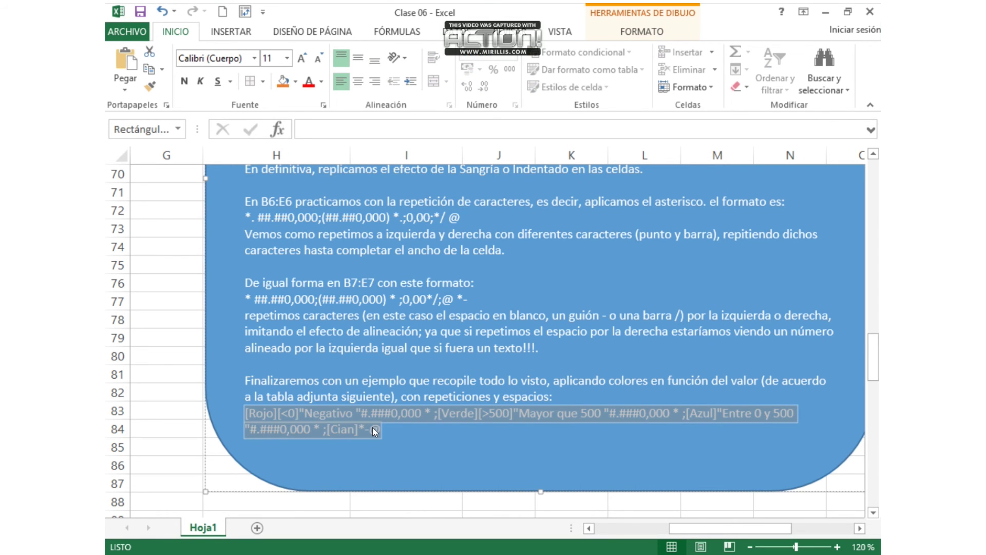
Step: Replace the General code of D80:F83 with [Rojo][<0]"Negativo "#.###0,000 * ;[Verde][>500]"Mayor que 500 "#.###0,000 * ;[Azul]"Entre 0 y 500 "#.###0,000 * ;[Cian]*-@ in the custom format settings
drag(716, 531, 653, 531)
mouse_move(308, 350)
mouse_down()
mouse_move(420, 370)
mouse_move(483, 411)
mouse_up()
click(513, 54)
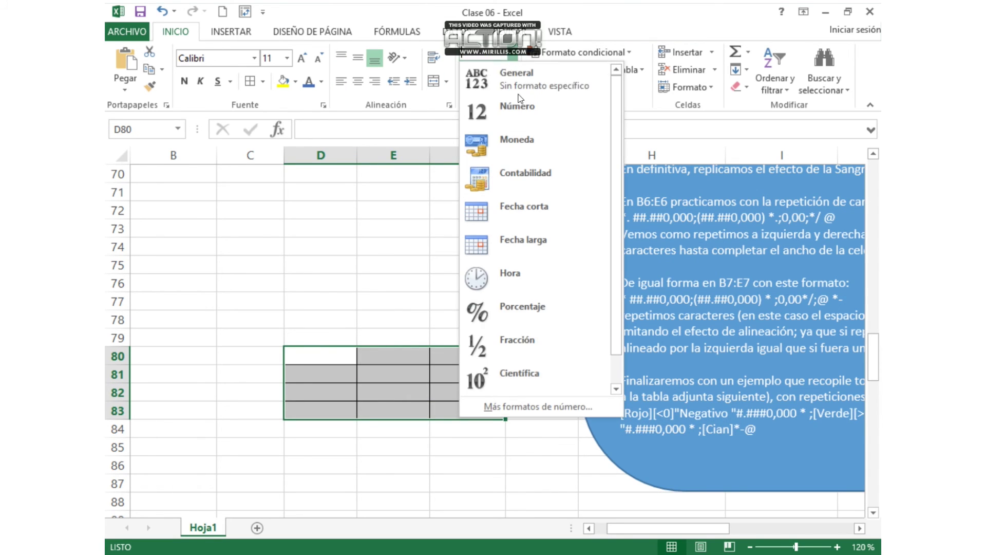
click(540, 407)
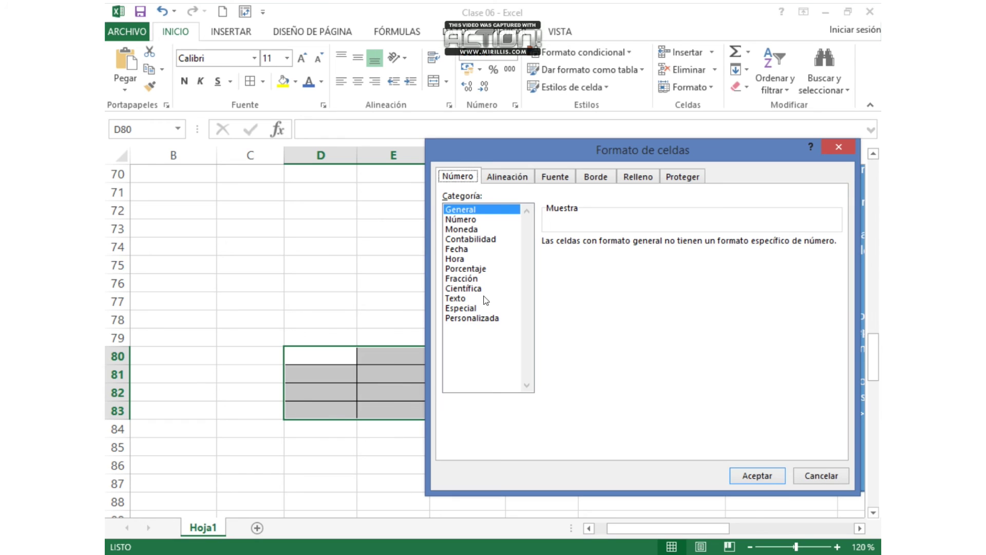
click(485, 320)
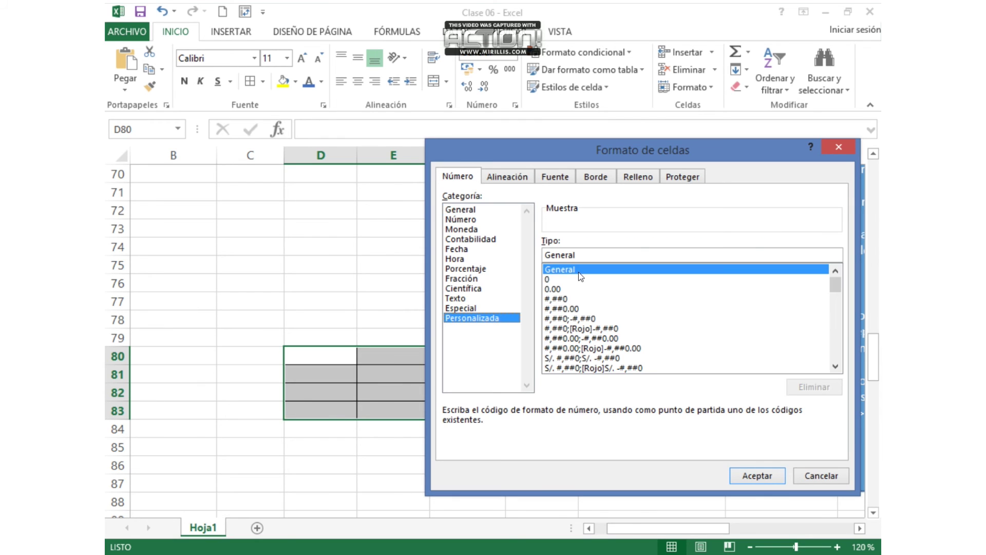
drag(585, 254, 541, 257)
key(BackSpace)
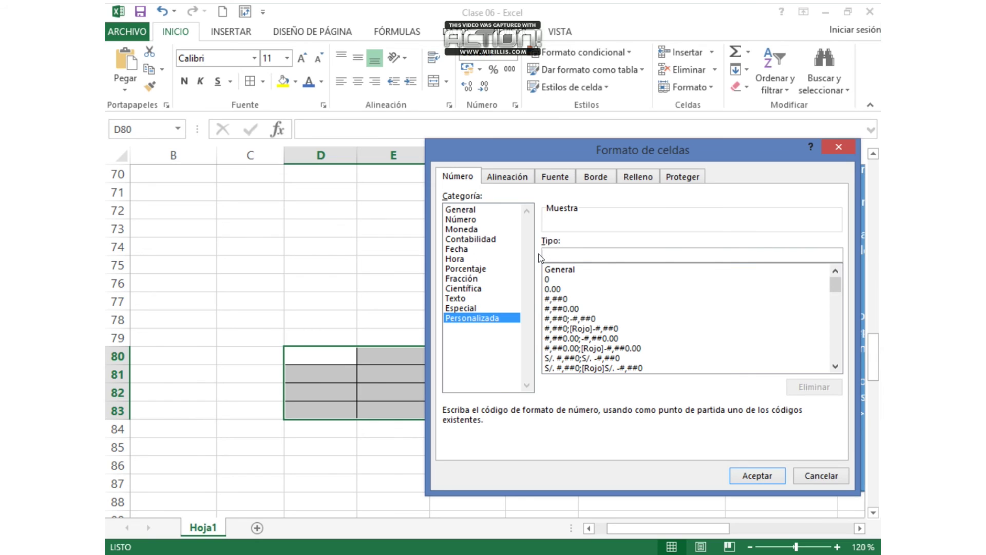
key(ctrl+v)
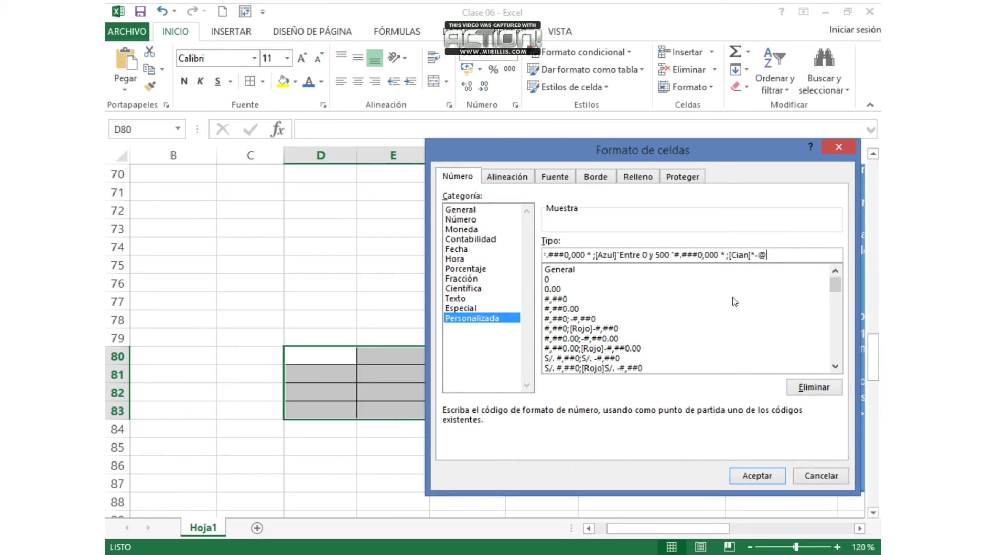
Step: Go back through the pasted format code to its beginning to check its sections
key(ctrl+Left)
key(ctrl+Left)
key(ctrl+Left)
key(ctrl+Left)
key(ctrl+Left)
key(ctrl+Left)
key(ctrl+Left)
key(ctrl+Left)
key(ctrl+Left)
key(ctrl+Left)
key(ctrl+Left)
key(ctrl+Left)
key(ctrl+Left)
key(ctrl+Left)
key(ctrl+Left)
key(ctrl+Left)
key(ctrl+Left)
key(ctrl+Left)
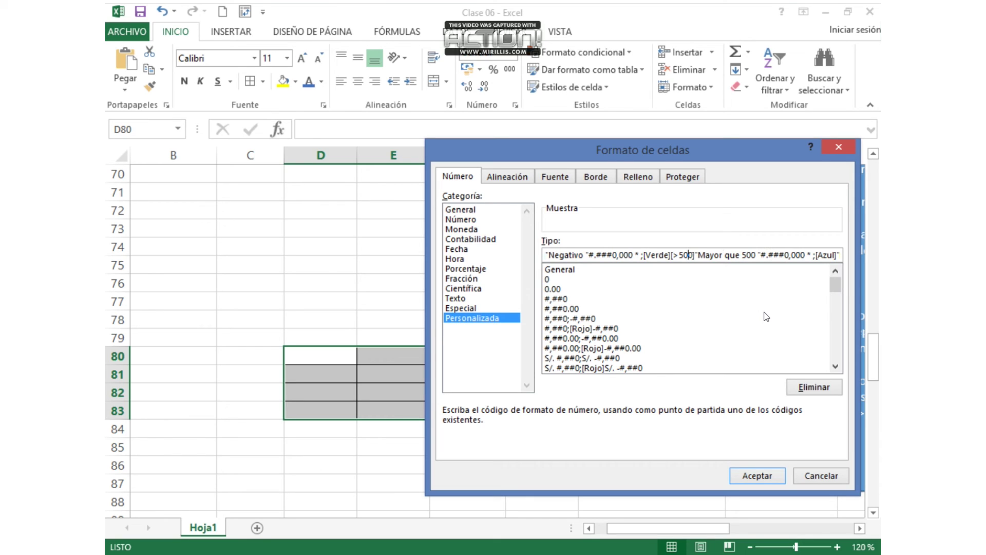
key(ctrl+Left)
key(ctrl+Left)
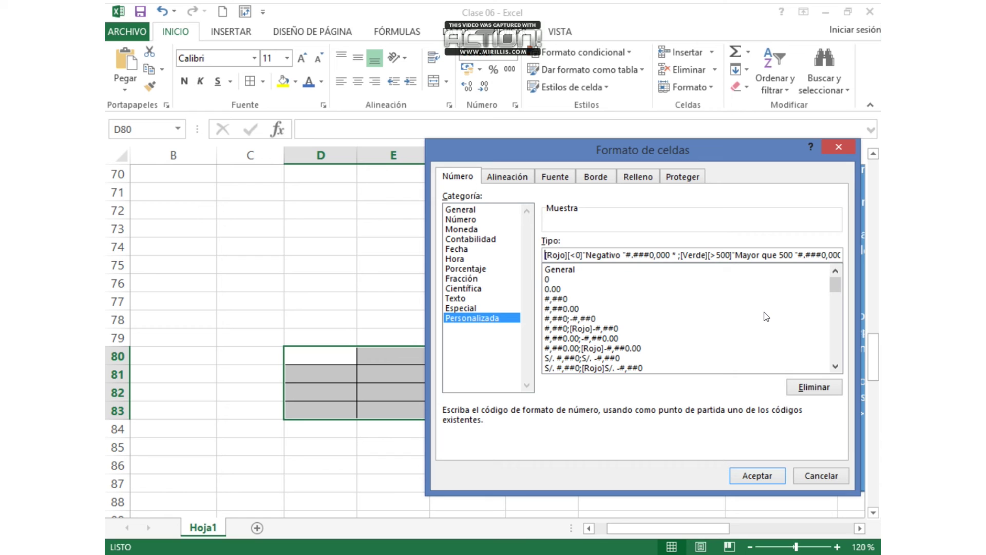
Step: Apply the pasted conditional colour format to D80:F83 and enter 100 in D81
drag(770, 147, 544, 105)
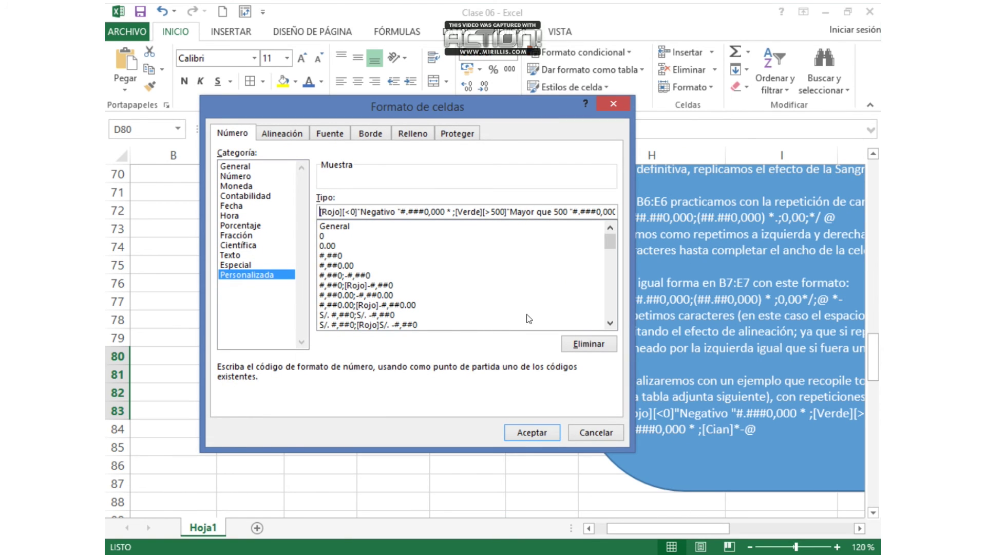
click(549, 437)
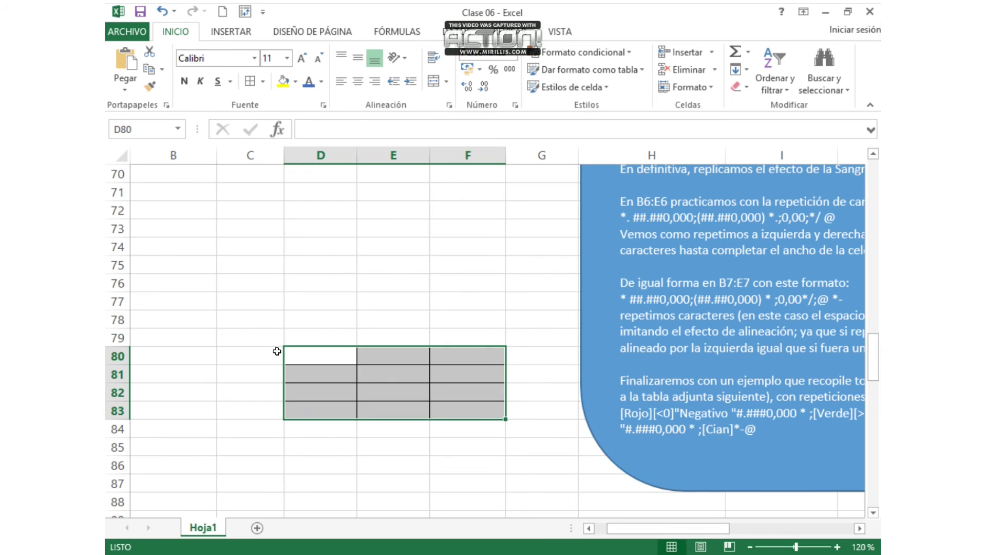
click(332, 366)
text(100)
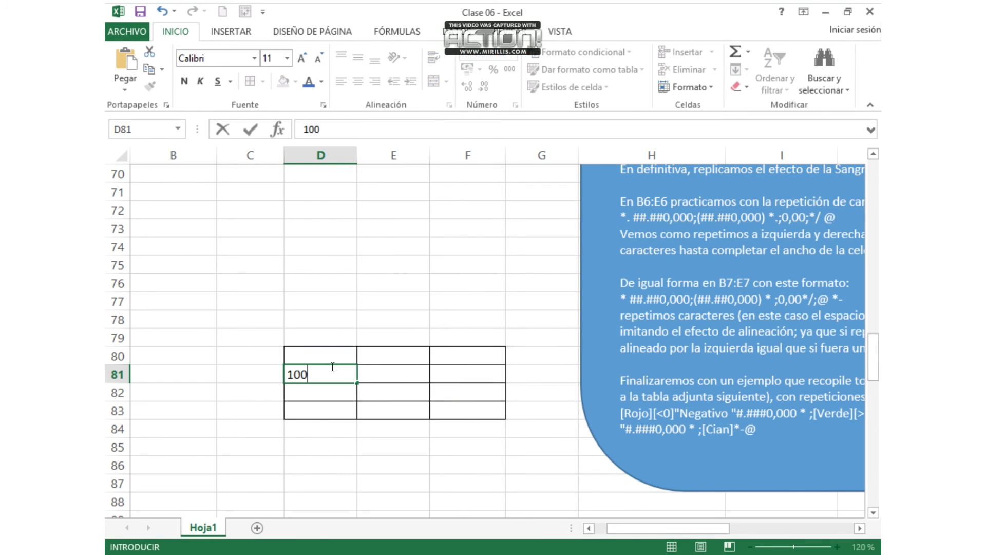
key(Return)
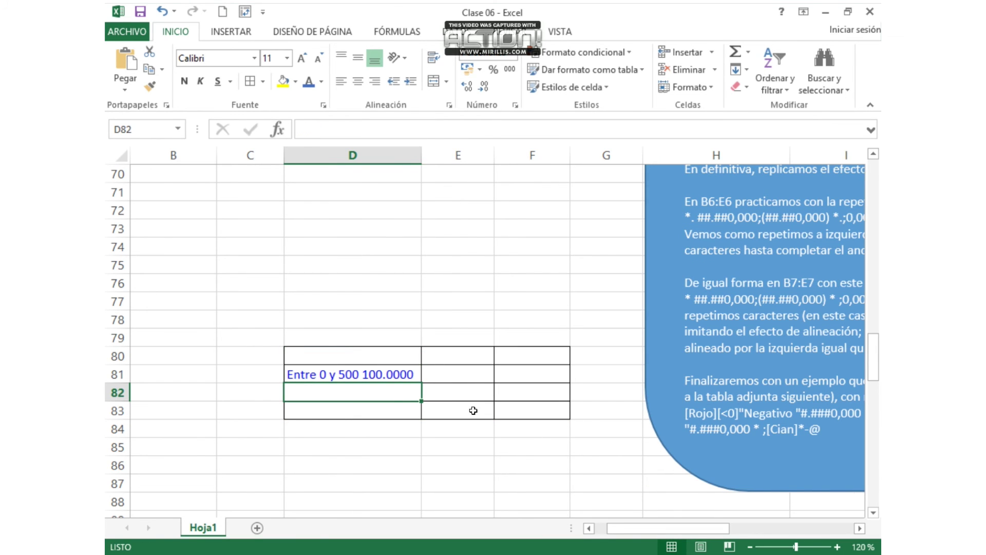
Step: Test the other number conditions of the format by entering 0 in E80, 690 in E82 and -89 in F83
click(449, 355)
text(0)
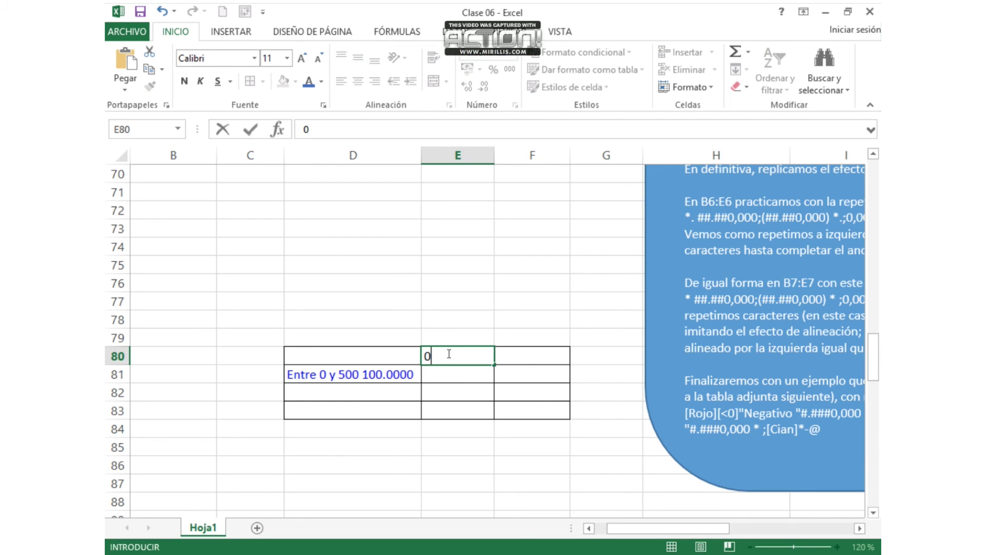
key(Return)
click(487, 390)
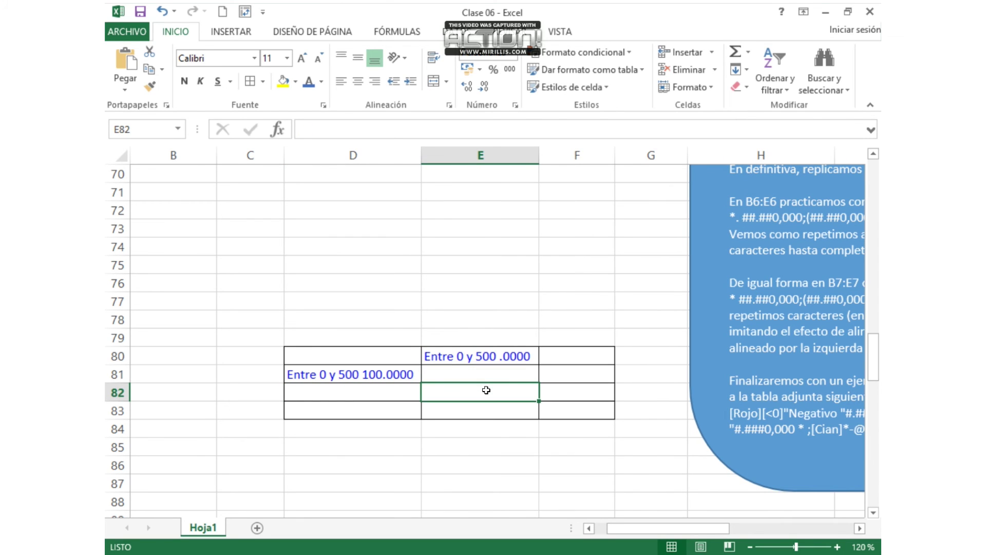
text(690)
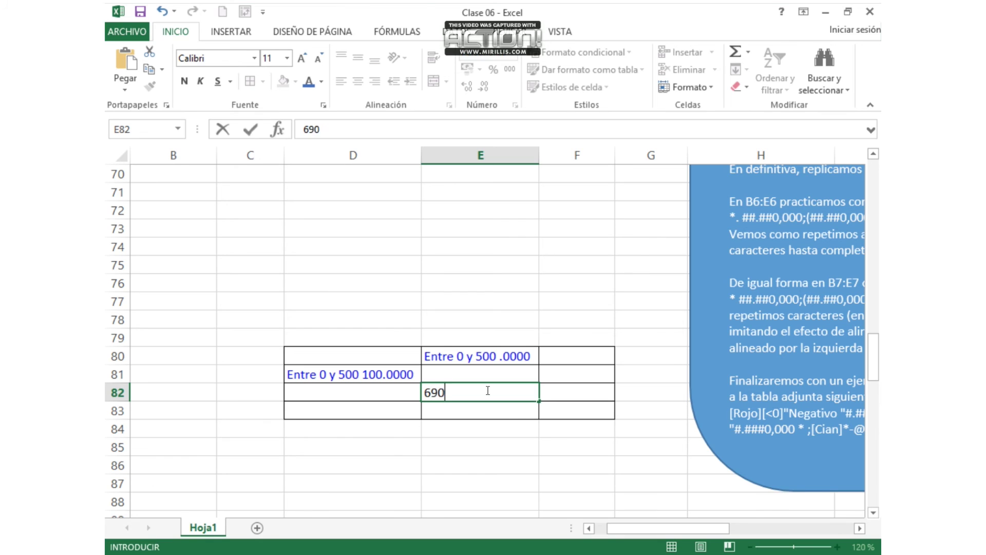
key(Return)
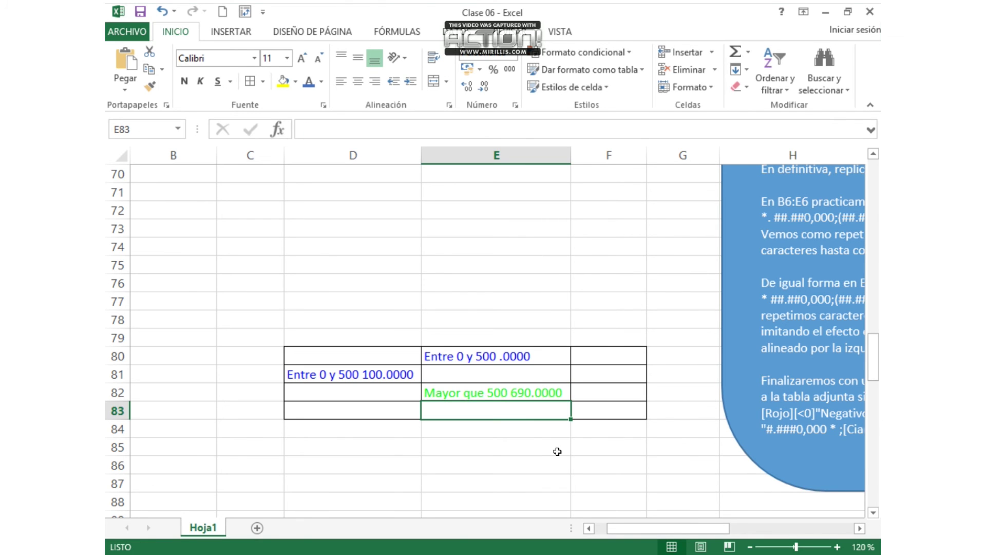
click(595, 412)
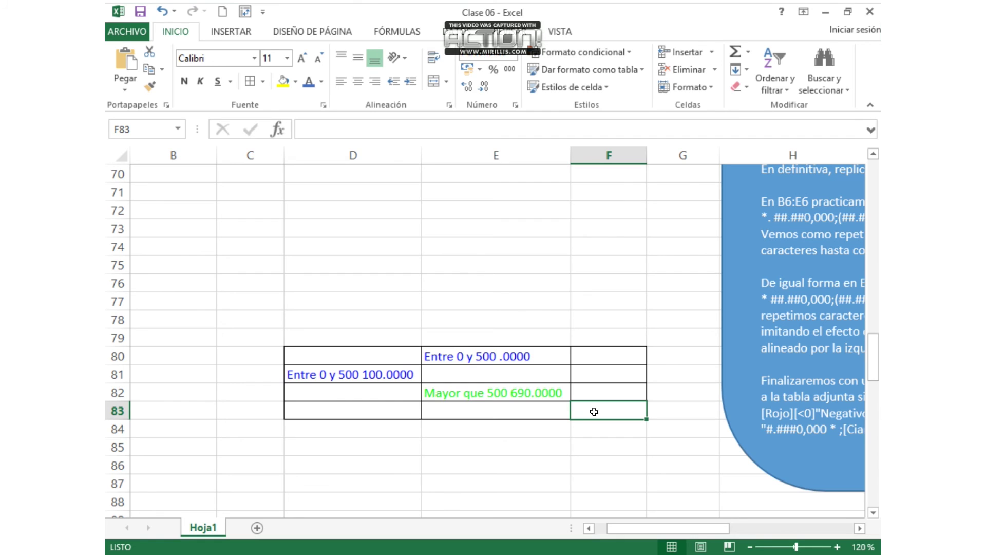
text(-89)
key(Return)
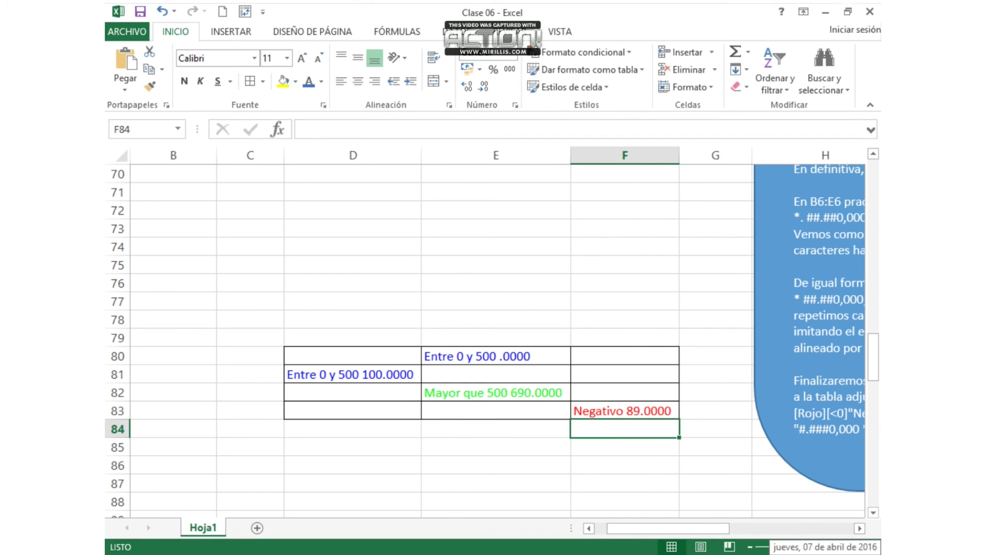
Step: Review the custom format code of E80 in the cell format settings, leaving it as it is
drag(705, 530, 725, 529)
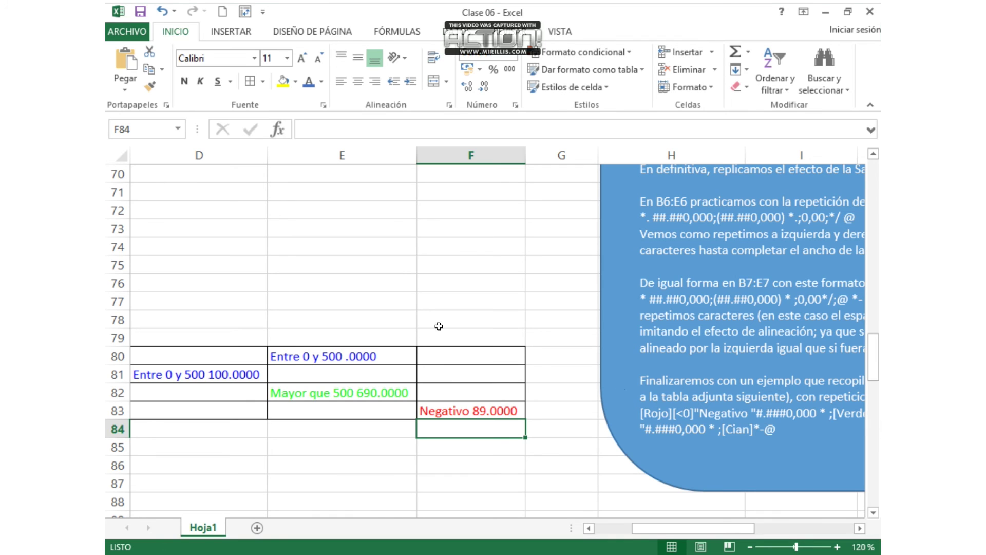
click(331, 355)
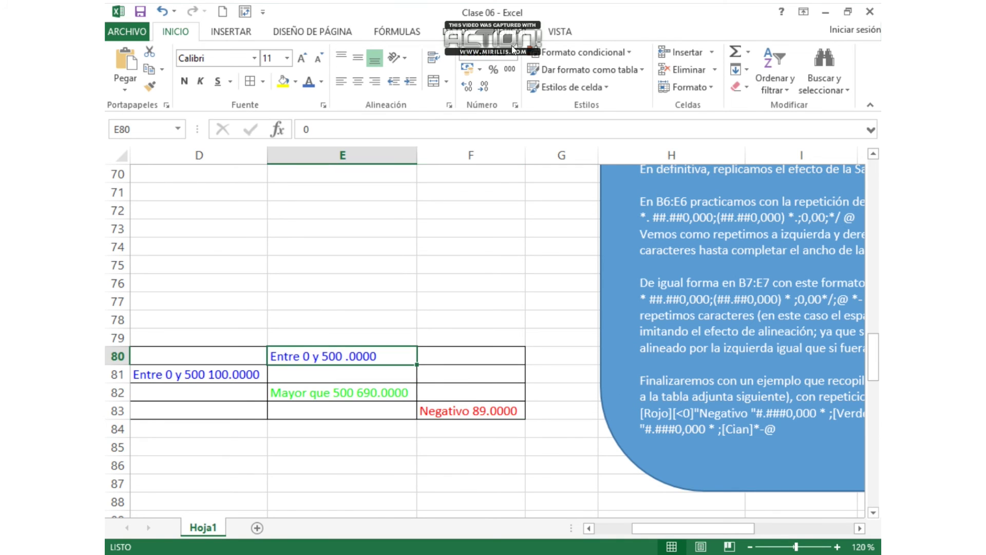
click(514, 52)
click(565, 406)
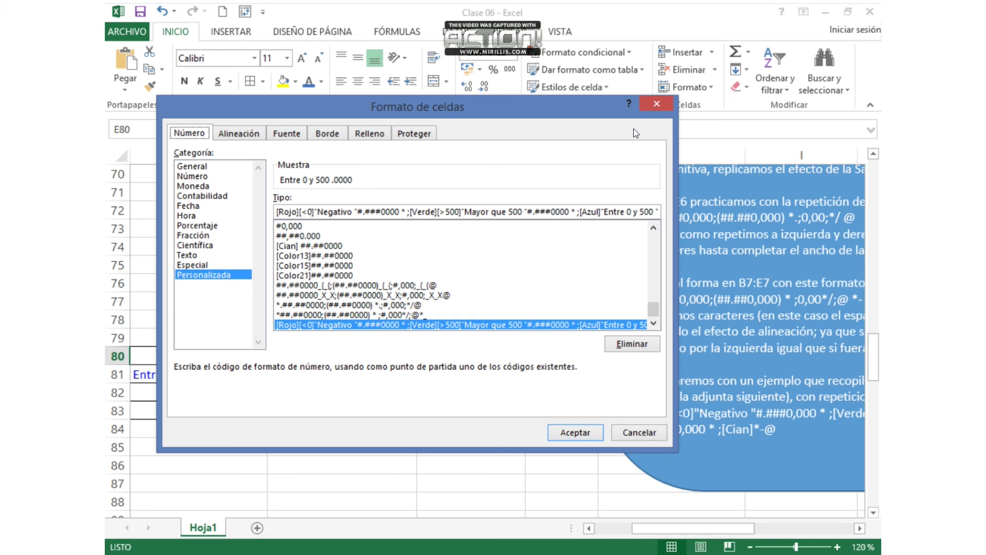
click(652, 96)
Step: Try to give F90:F92, beside the literal text section, the custom format #.##0,00 metros cuadrado without quotation marks
drag(869, 359, 875, 403)
drag(652, 525, 698, 528)
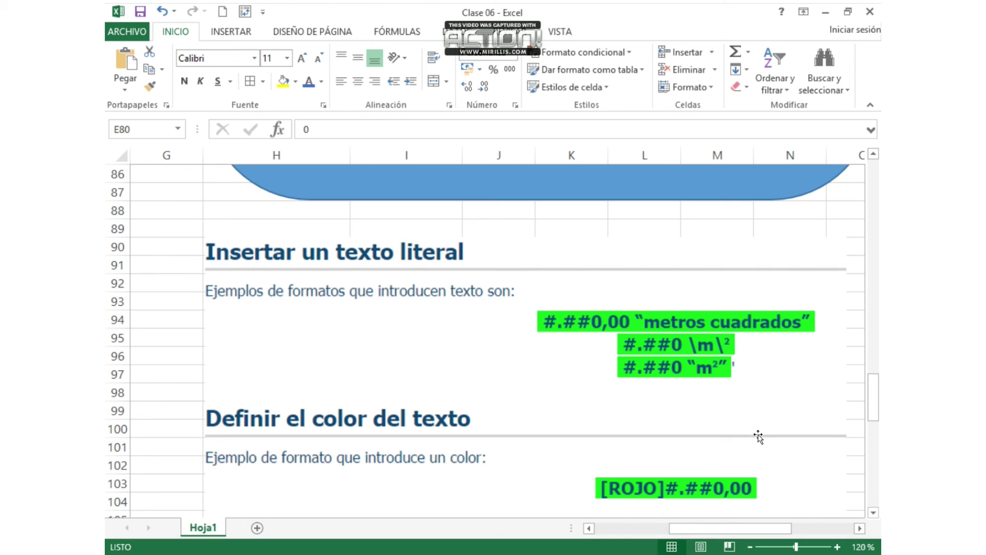
drag(738, 537, 717, 525)
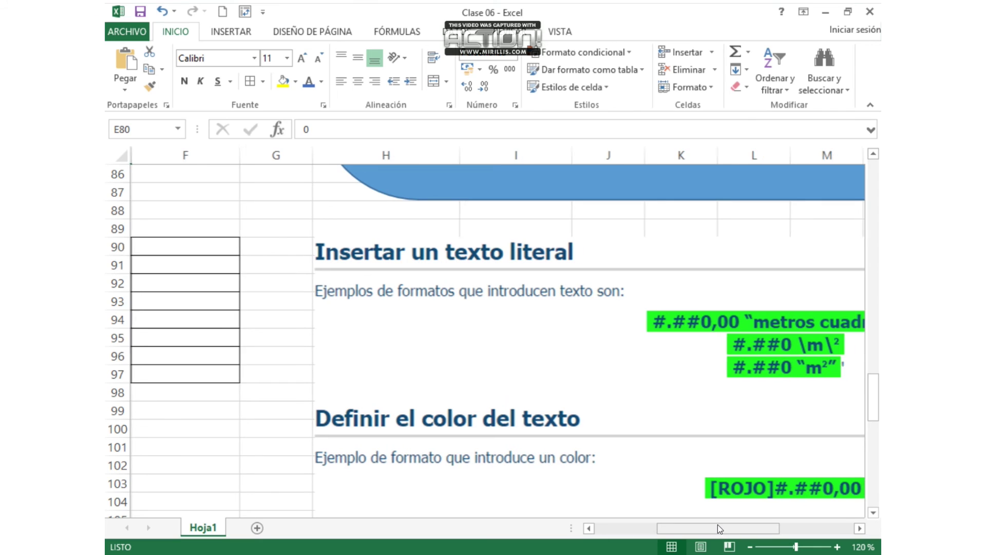
drag(191, 248, 203, 277)
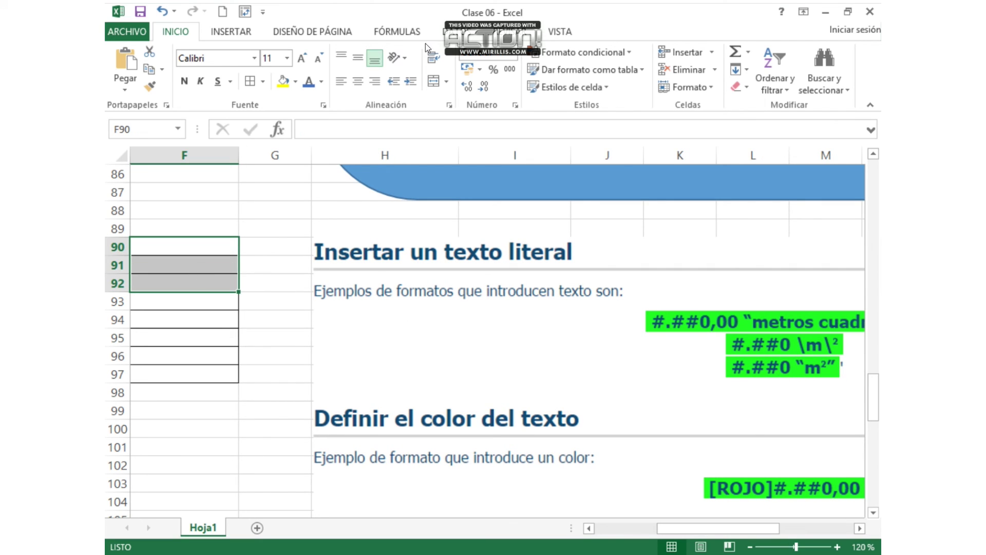
click(513, 55)
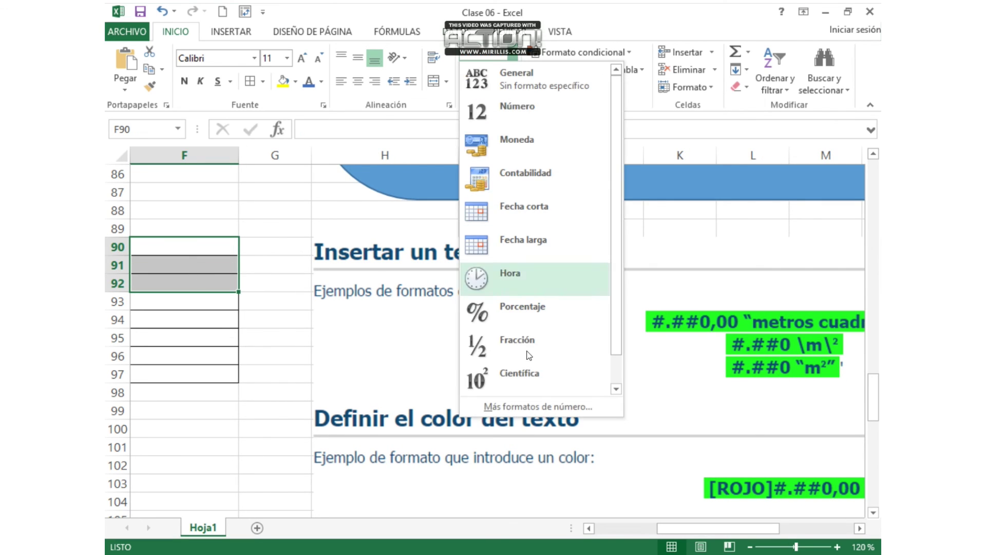
click(532, 407)
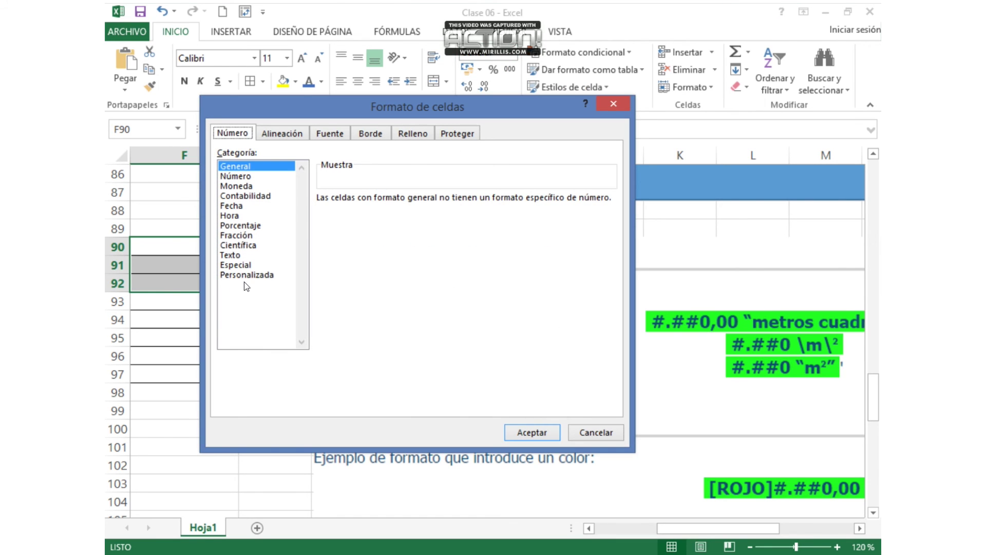
click(247, 275)
drag(360, 212, 321, 208)
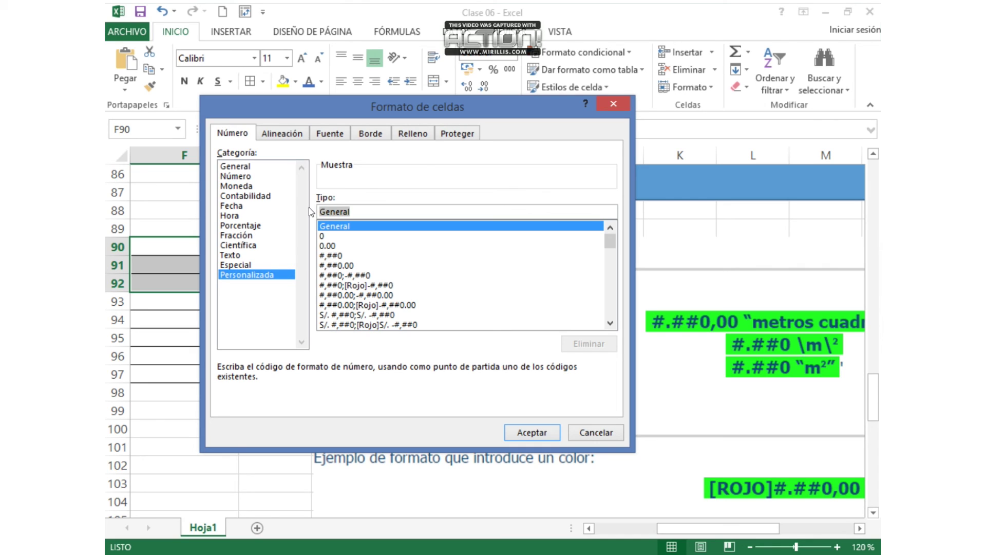
text(#)
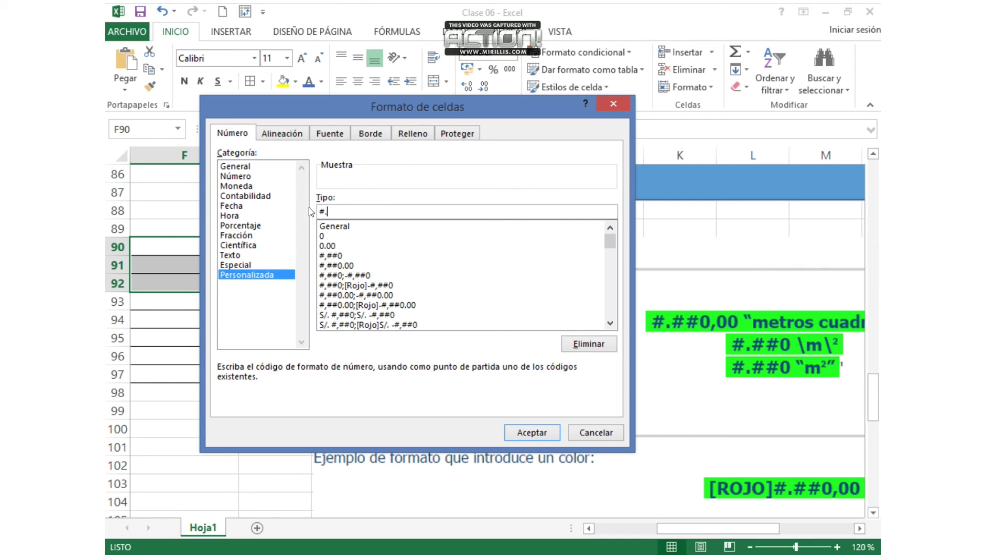
text(.##0,00)
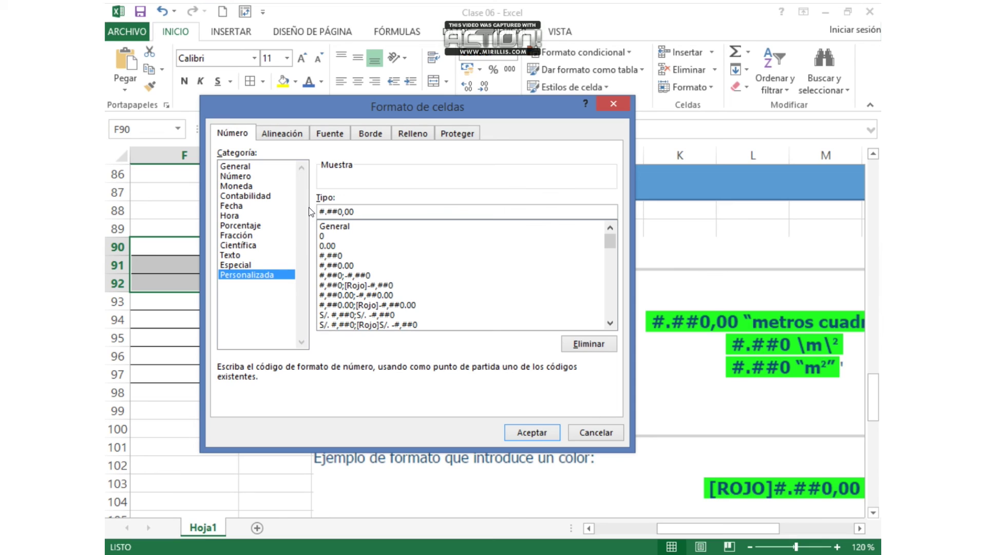
text(metros cuadrado)
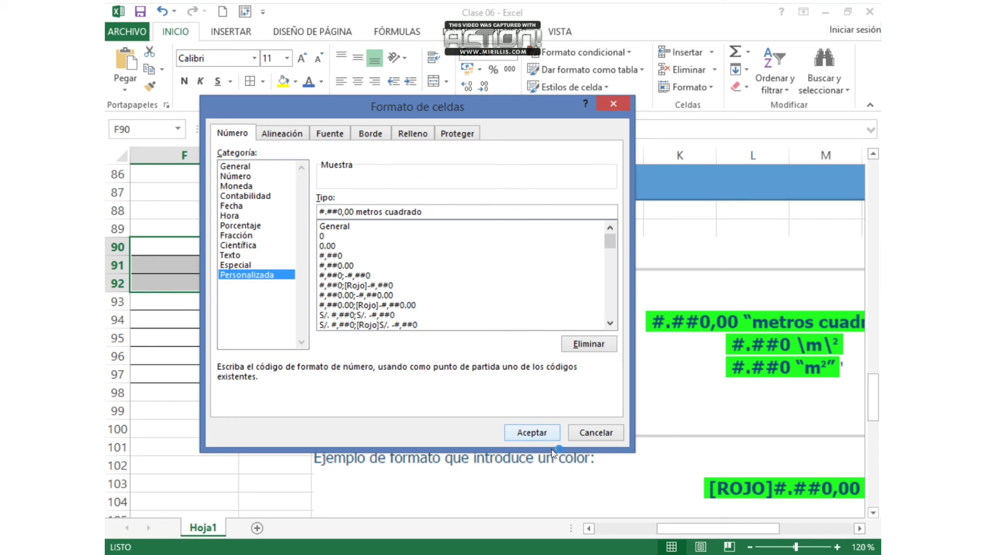
click(532, 433)
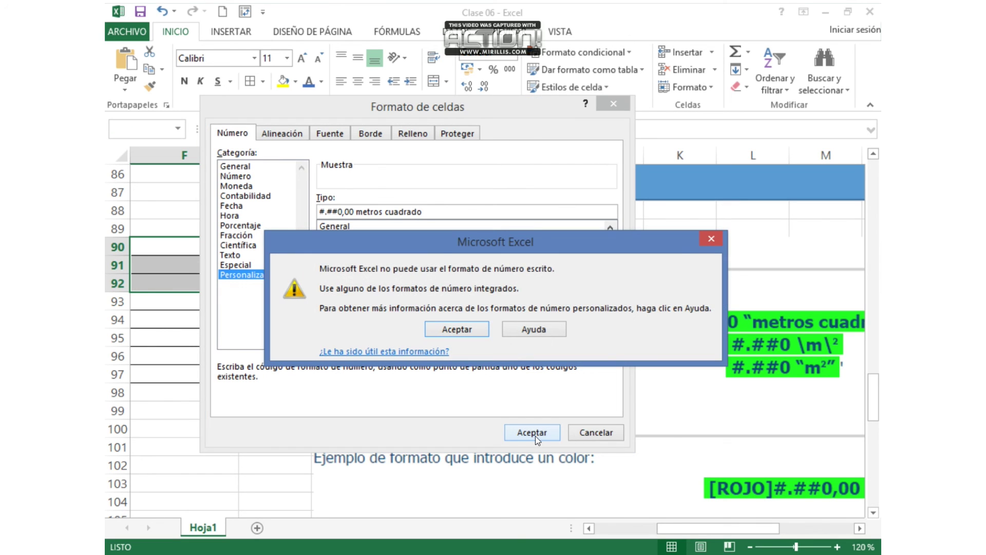
click(716, 236)
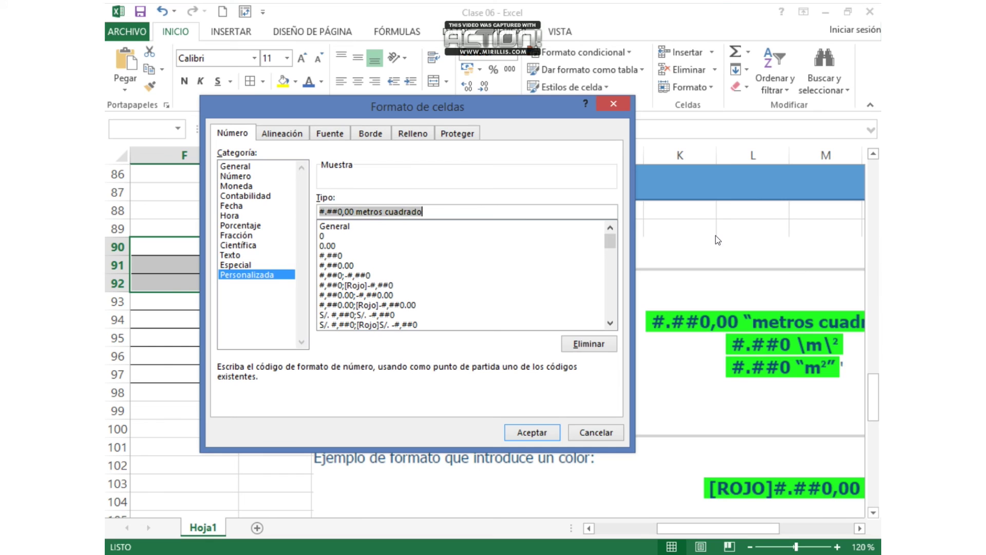
Step: Enclose metros cuadrado in quotation marks in the format code and apply it to F90:F92
click(461, 211)
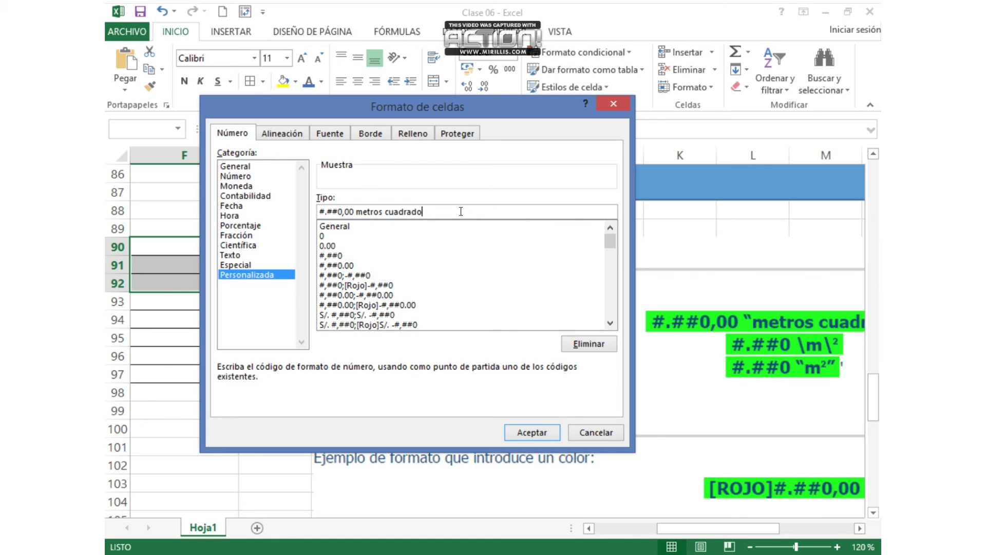
text(")
click(353, 212)
text(")
click(543, 438)
Step: Enter 110 in F90, 1 in F91 and 50 in F92 to test the literal text format
drag(677, 528, 663, 528)
click(297, 252)
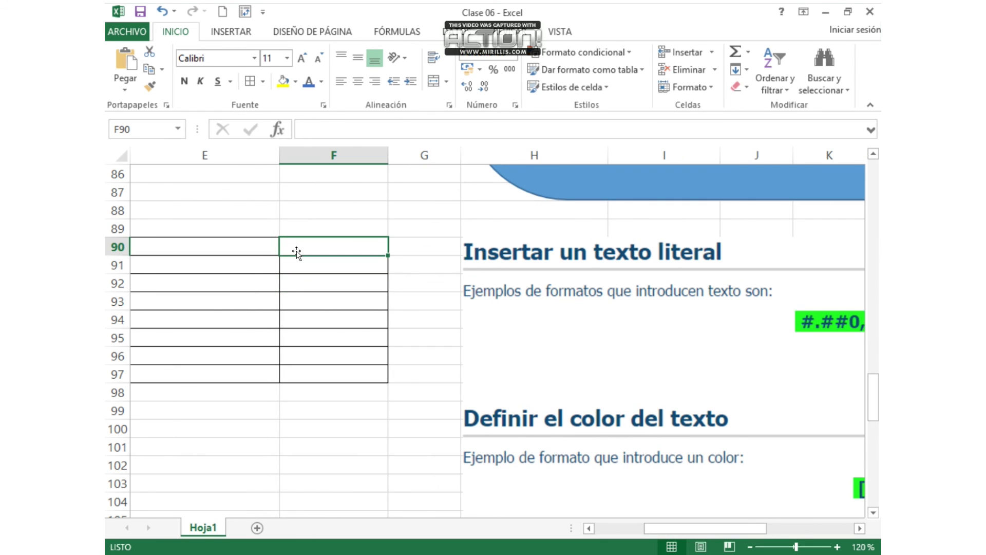
text(110)
key(Return)
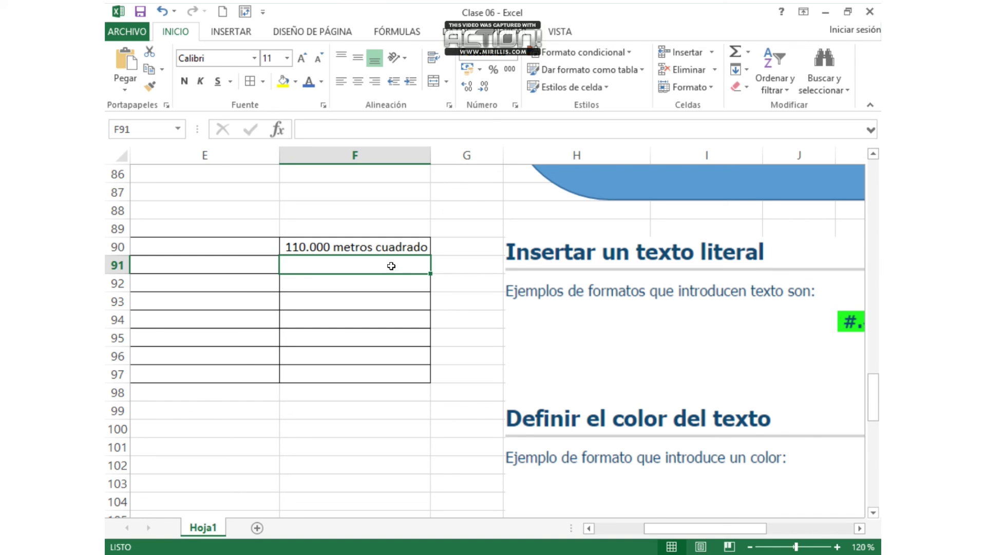
text(1)
key(Return)
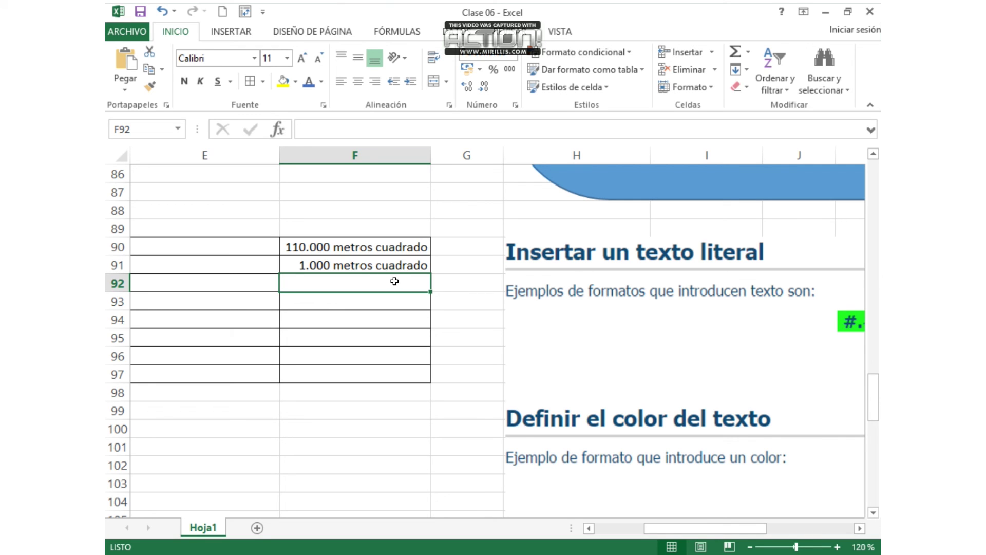
text(50)
key(Return)
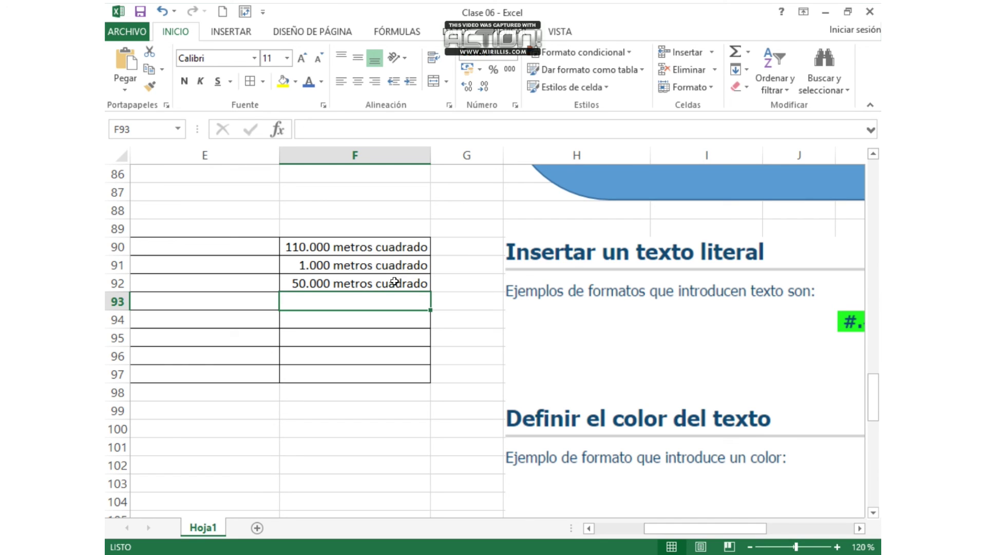
Step: Capitalise the literal text in the custom format of F90:F92 so that it reads "Metros Cuadrado"
drag(359, 247, 363, 281)
click(515, 52)
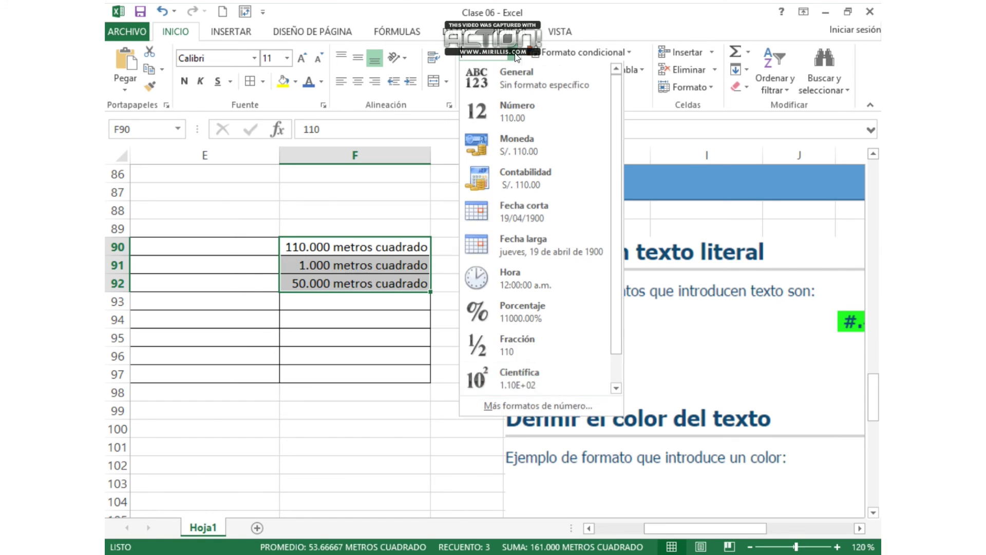
click(565, 406)
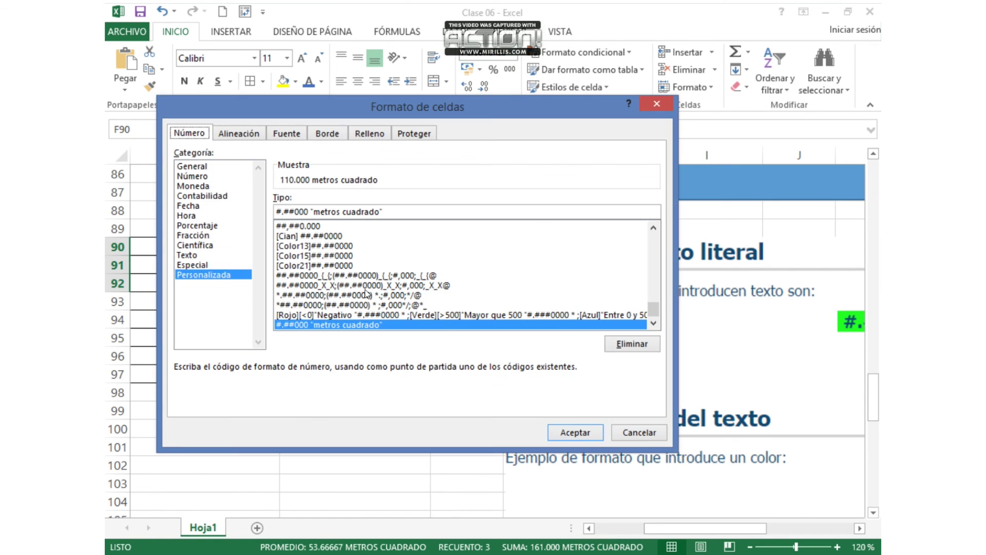
click(318, 211)
key(BackSpace)
text(M)
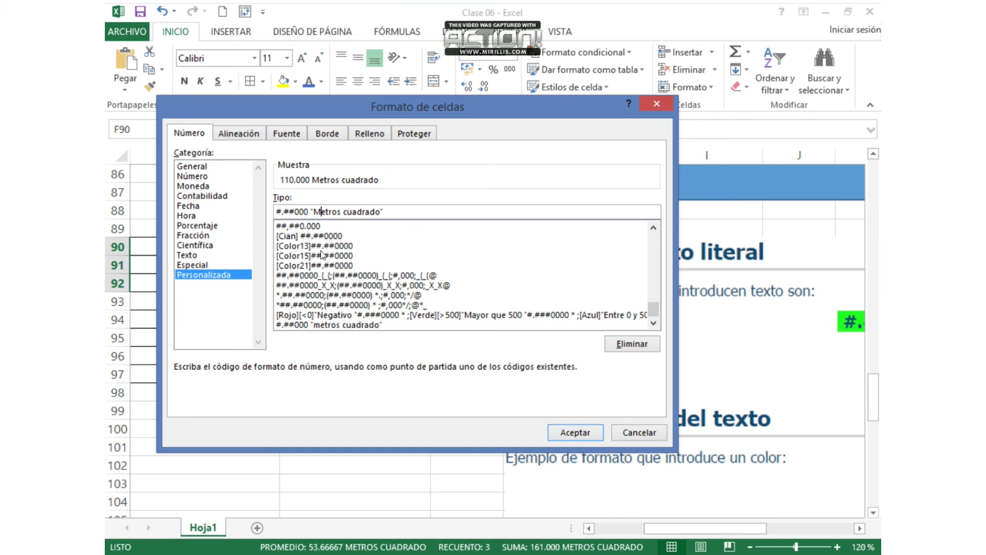
click(344, 211)
key(Delete)
text(C)
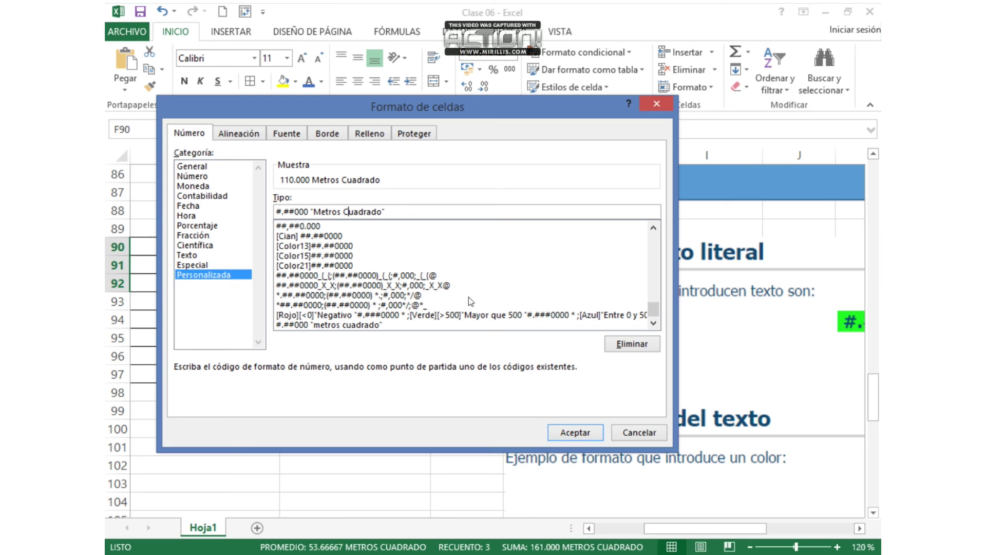
click(580, 430)
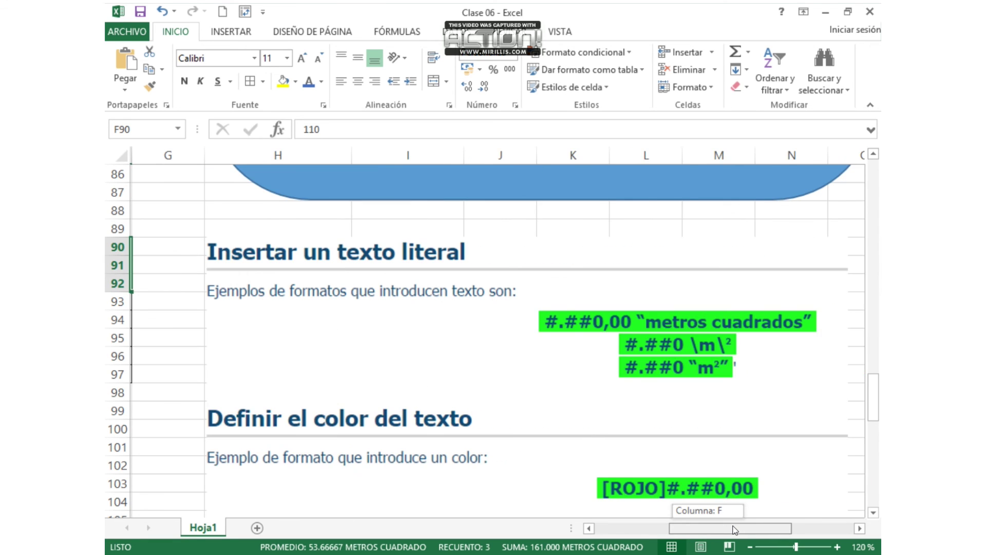
drag(735, 530, 711, 530)
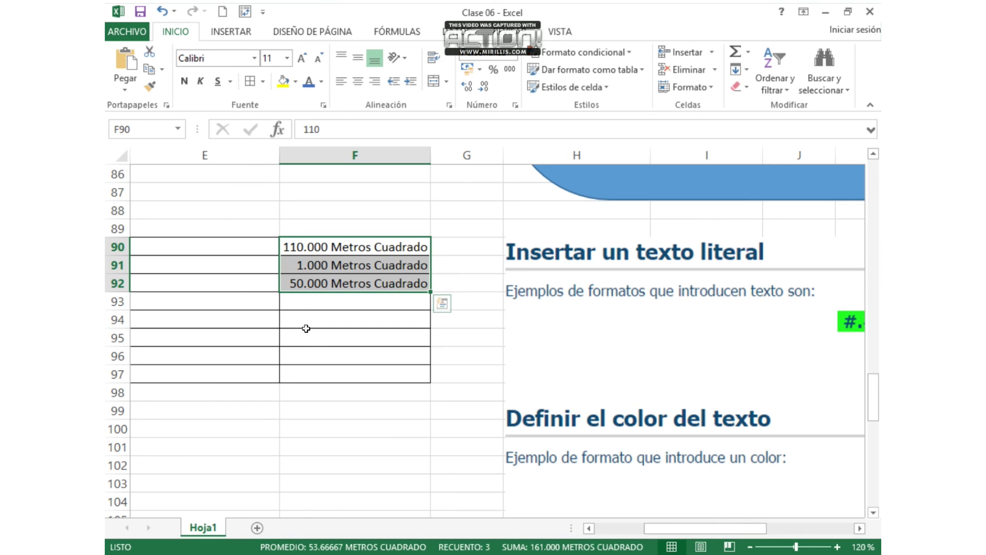
drag(304, 321, 363, 345)
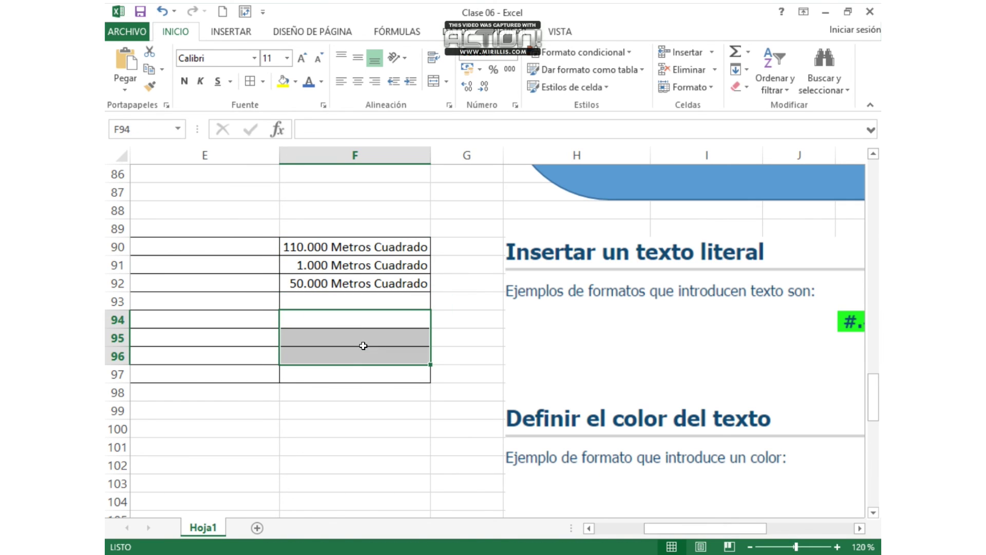
drag(696, 525, 712, 525)
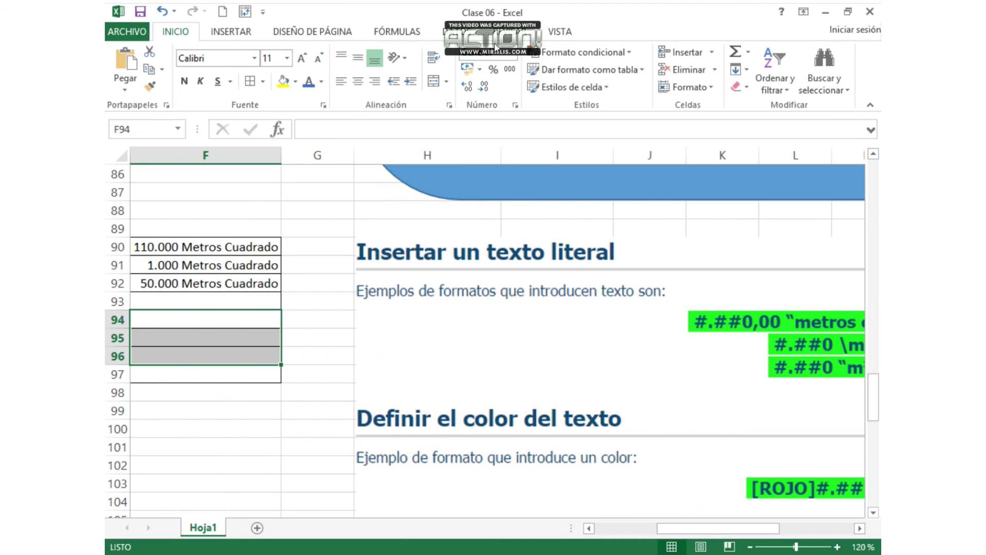
click(860, 529)
click(860, 529)
click(512, 58)
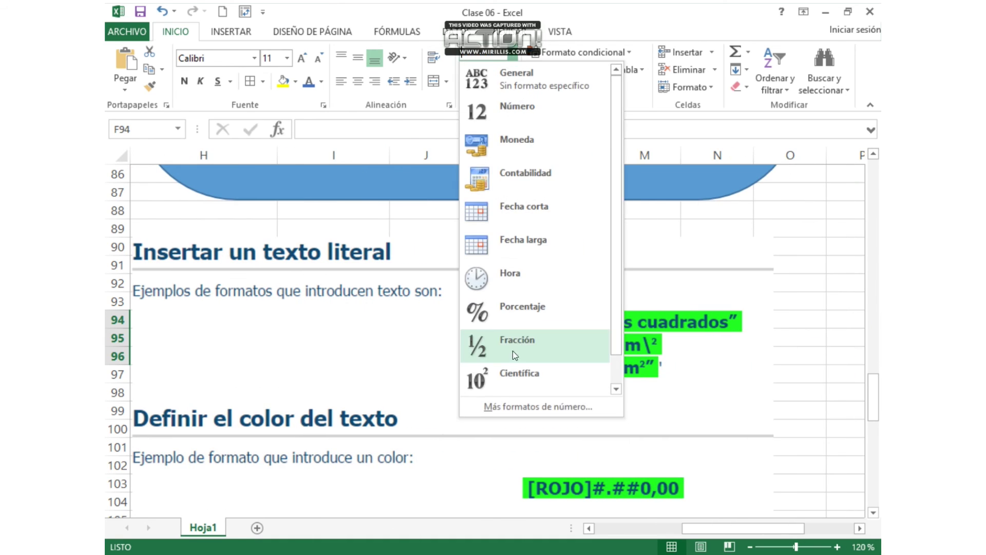
click(523, 403)
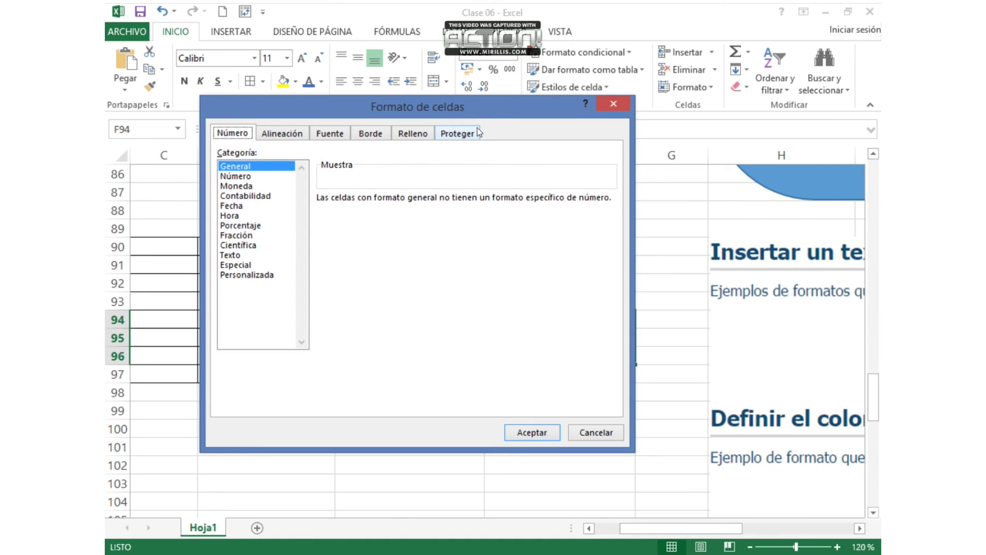
click(247, 275)
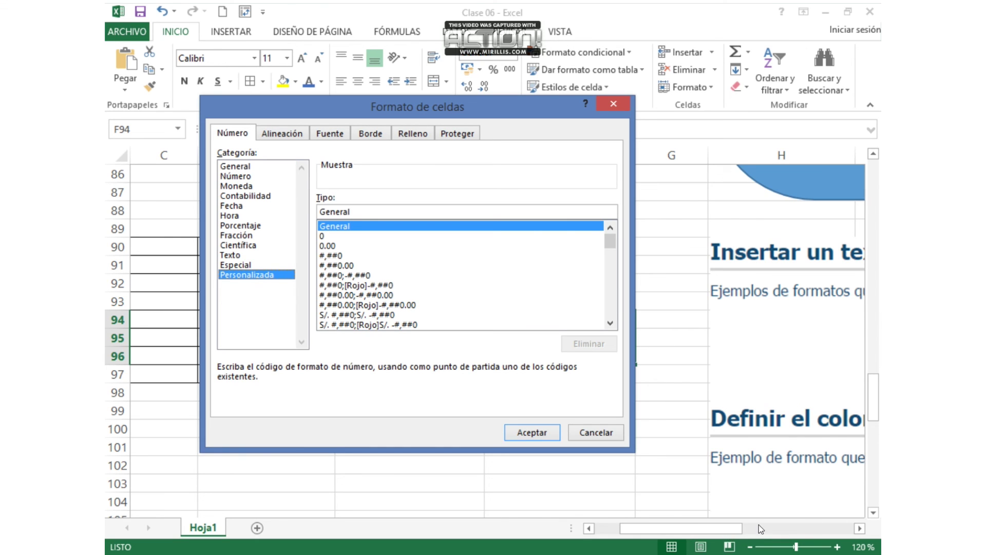
click(594, 432)
Step: Apply the custom number format #.##0 \m\2 to P93:P96, beside the literal text examples
drag(731, 529, 806, 523)
drag(707, 301, 725, 360)
click(513, 56)
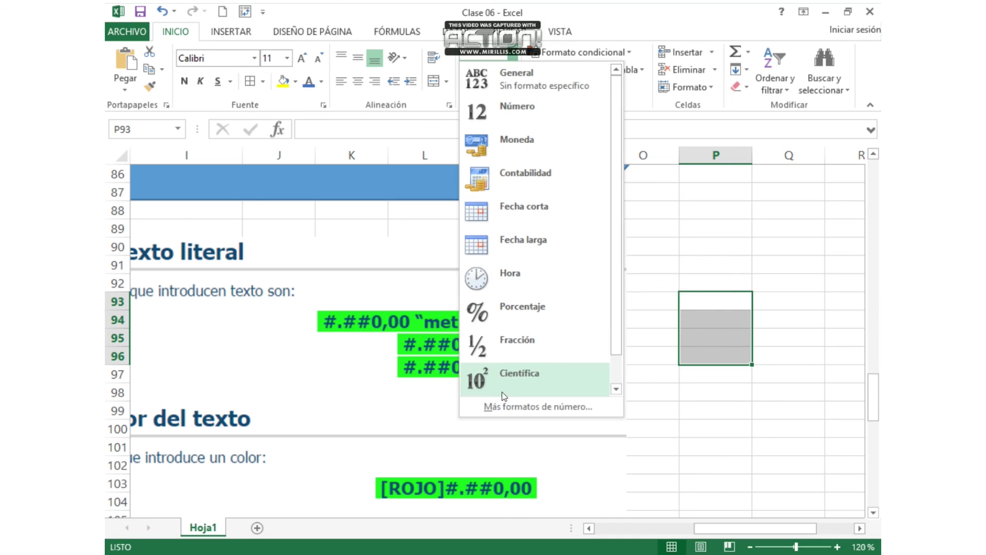
click(505, 403)
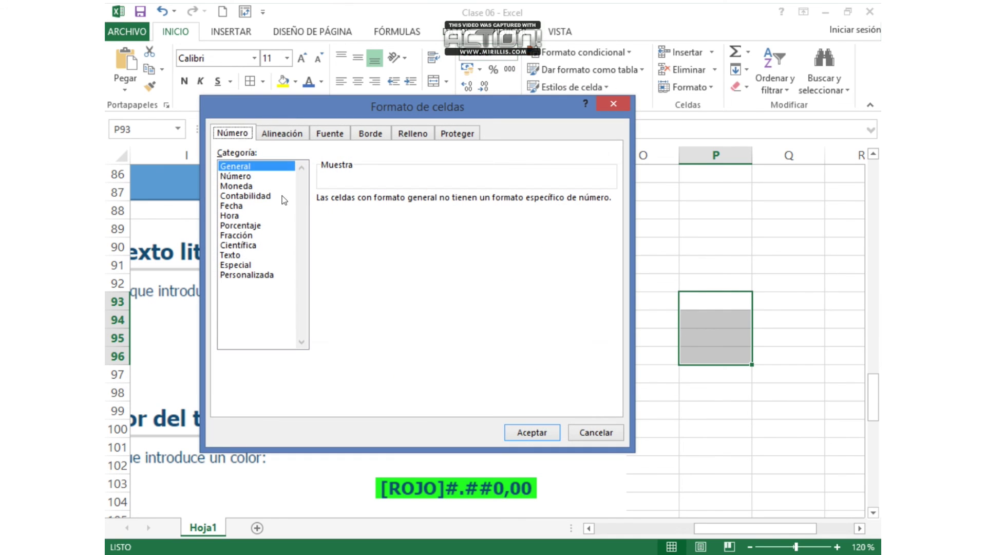
click(254, 274)
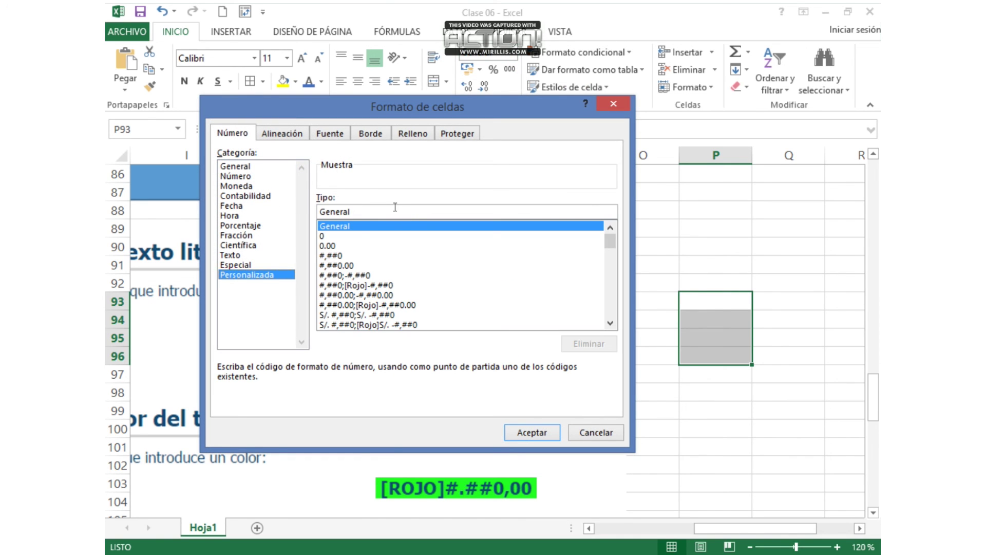
drag(407, 100, 517, 375)
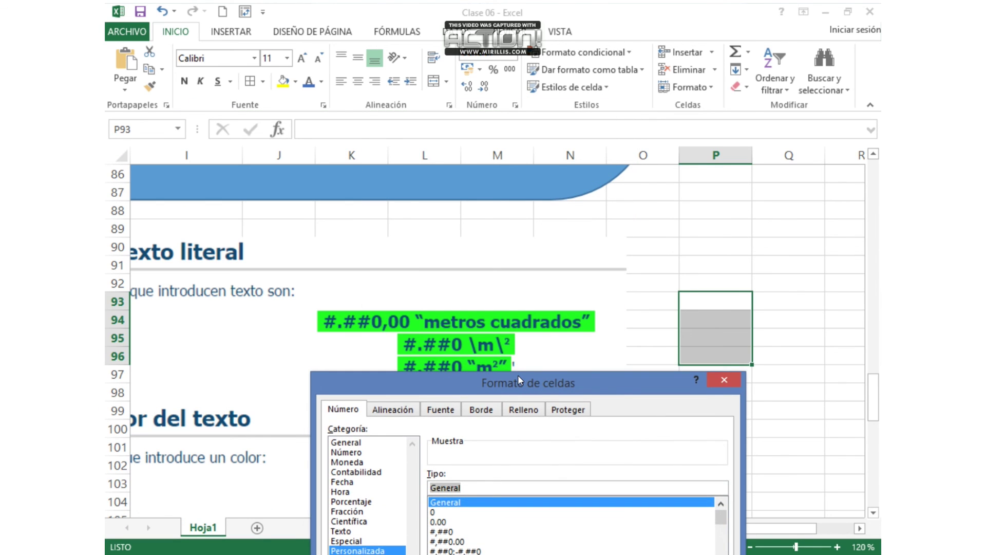
text(#)
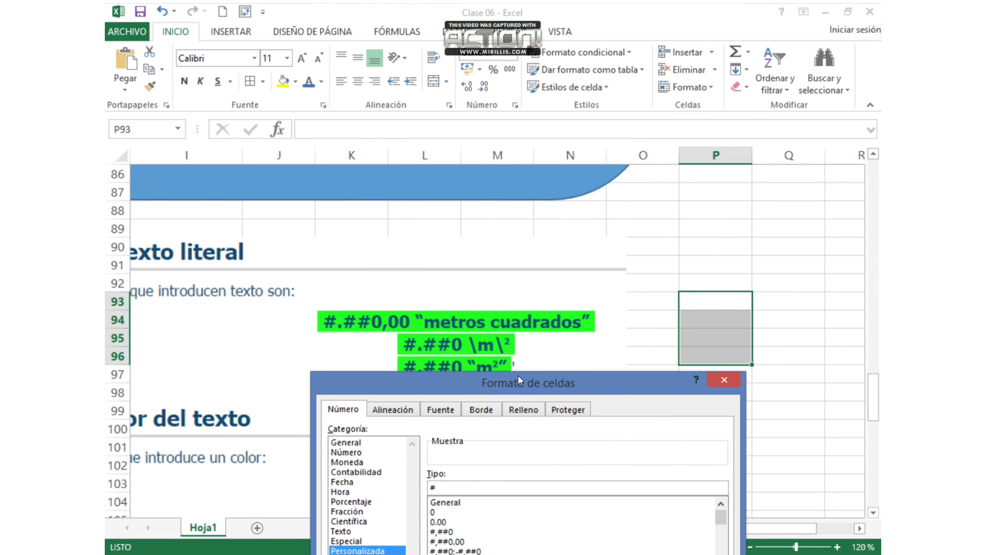
text(.##0)
text(\m\2)
drag(608, 381, 588, 163)
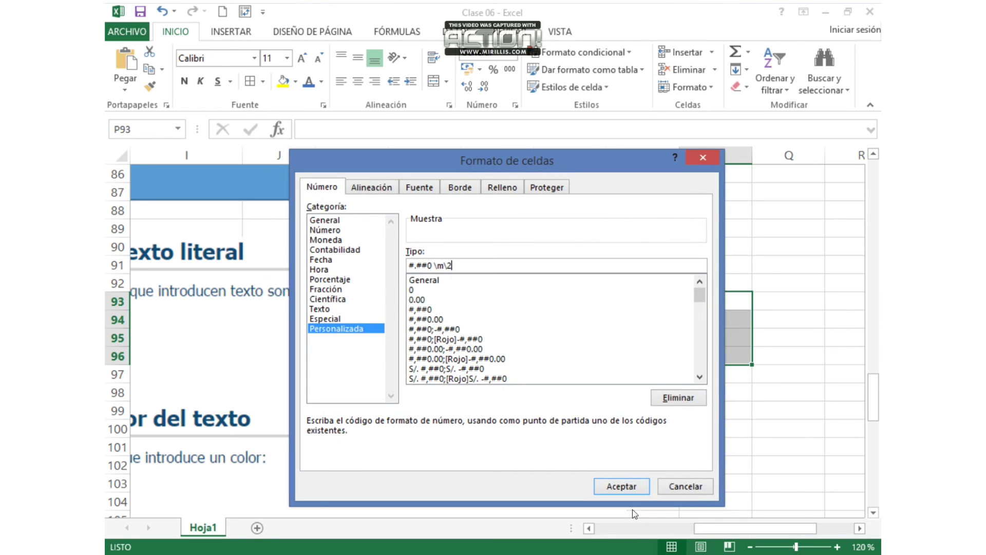
click(632, 485)
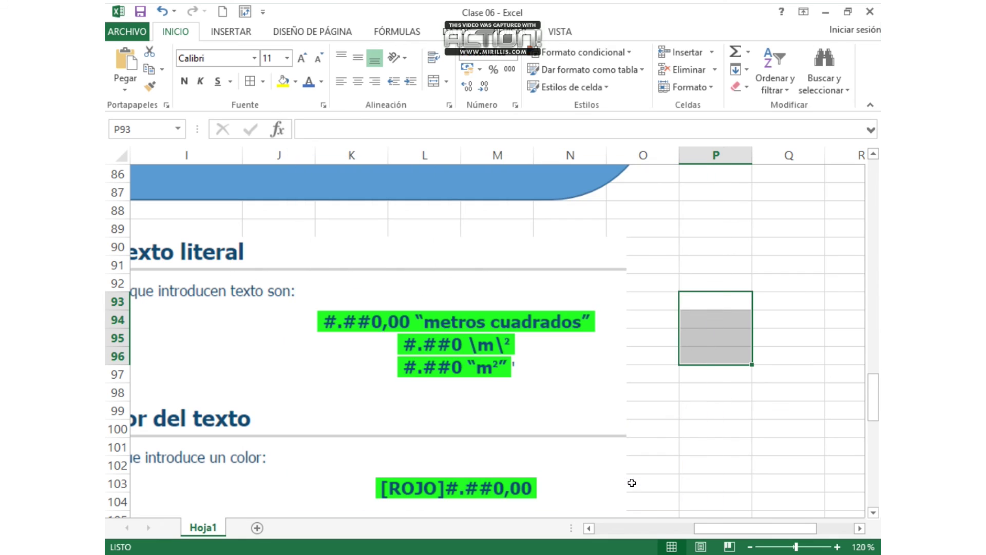
Step: Enter 124 in P94 and 23 in P95 to test the backslash literal format
click(705, 314)
double_click(706, 314)
text(124)
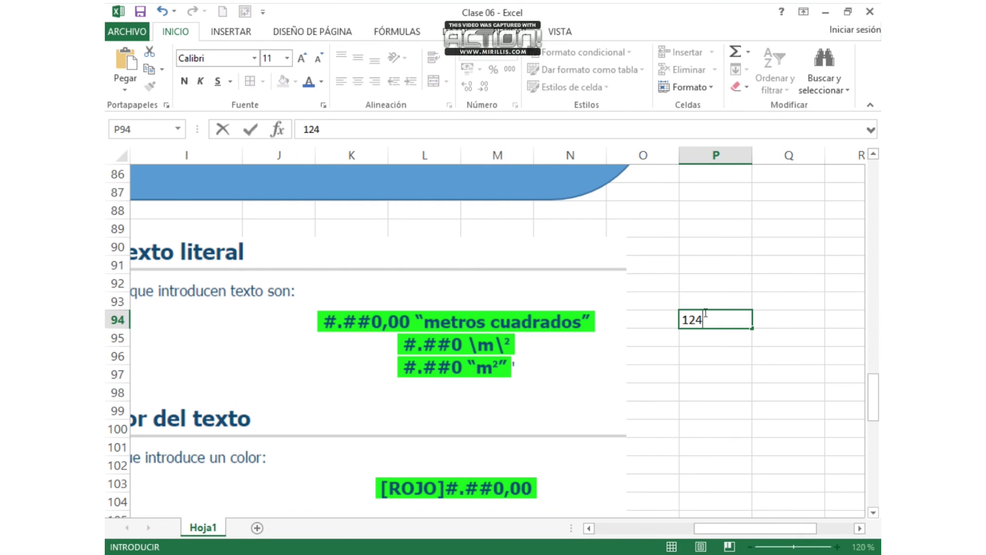
key(Return)
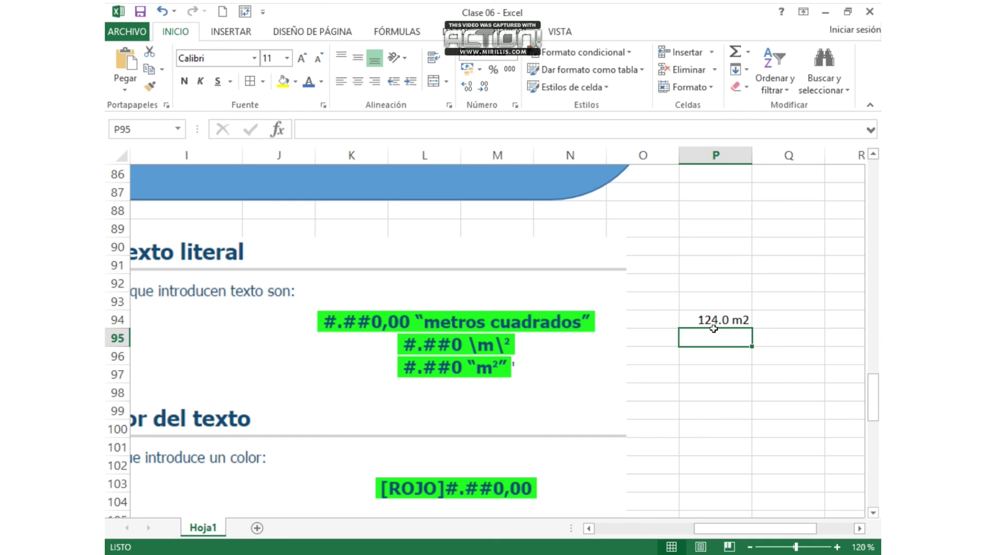
text(23)
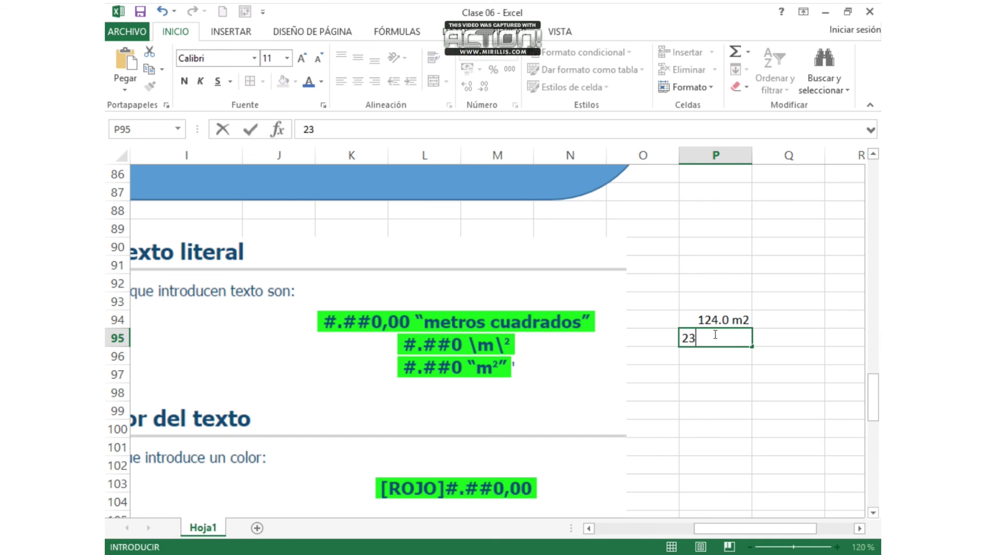
key(Return)
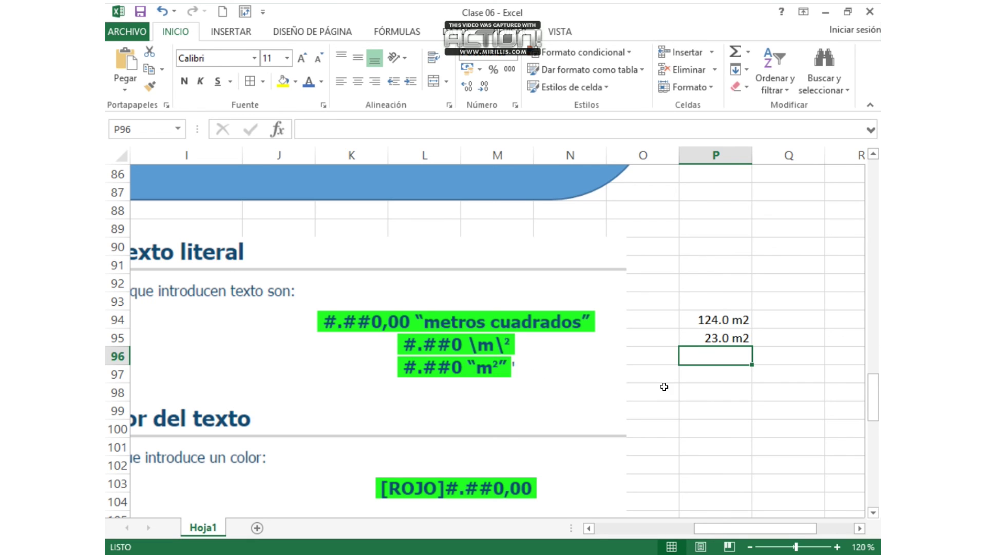
Step: Give Q94:Q95 the custom number format #.##0 "M2", with the unit enclosed in quotation marks
click(770, 320)
drag(770, 320, 775, 334)
click(514, 55)
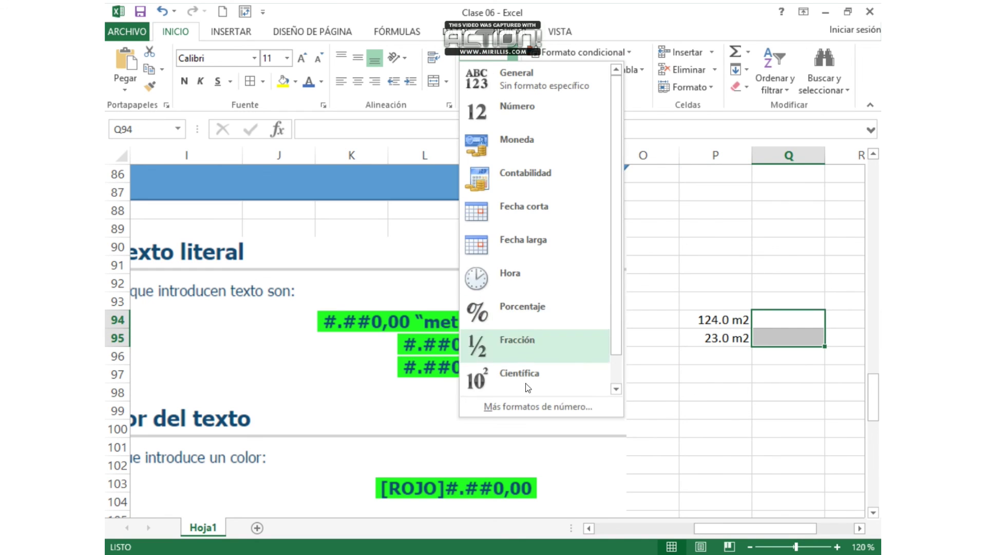
click(548, 406)
click(357, 330)
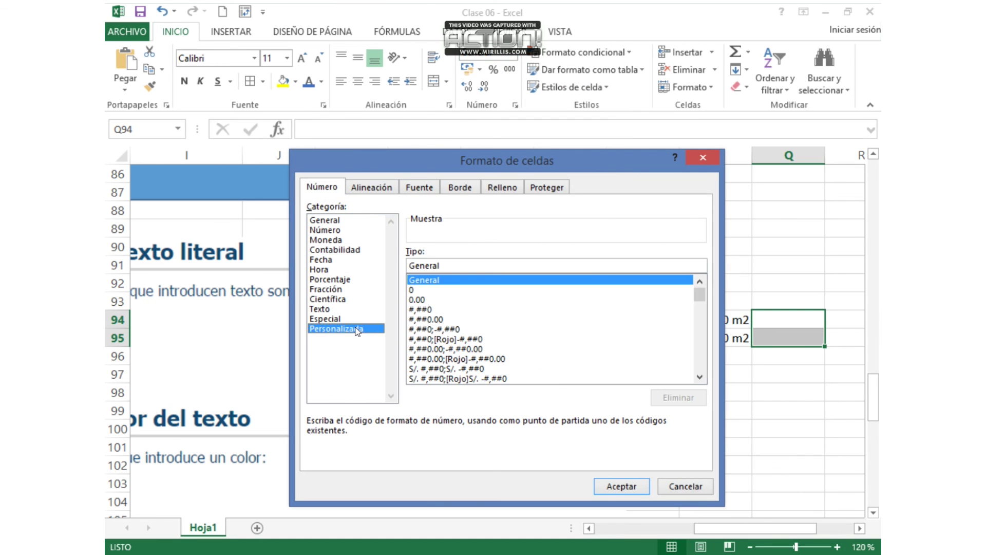
double_click(410, 266)
text(#,##)
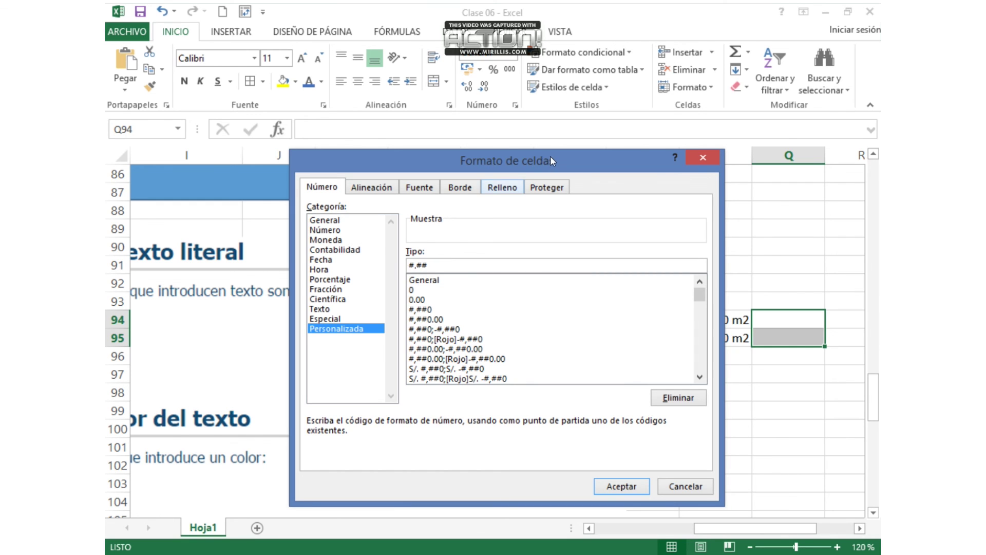
drag(550, 155, 450, 149)
text(,##0 "M)
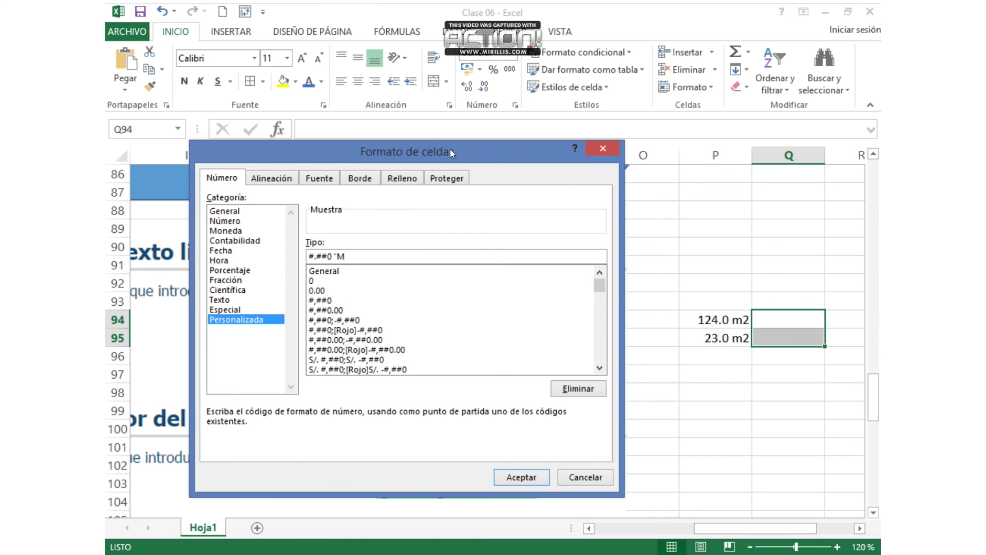
text(2")
click(533, 482)
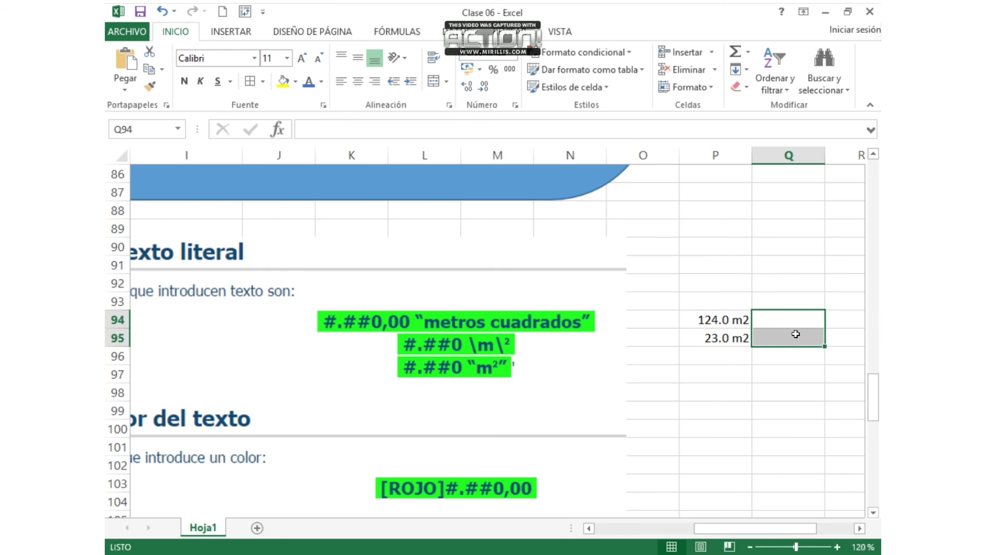
Step: Enter 9 in Q94 to test the quoted unit format and compare it with P95
click(795, 324)
text(9)
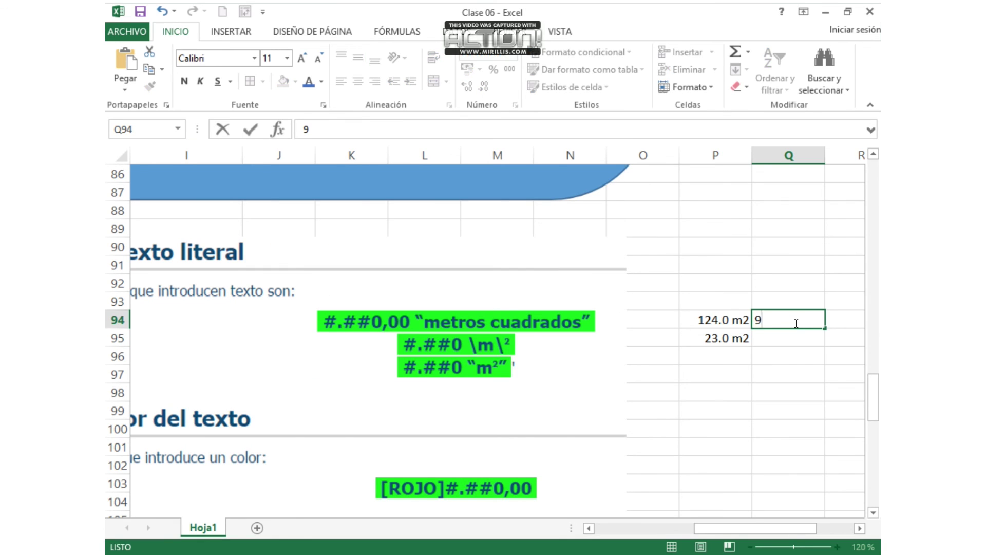
key(Return)
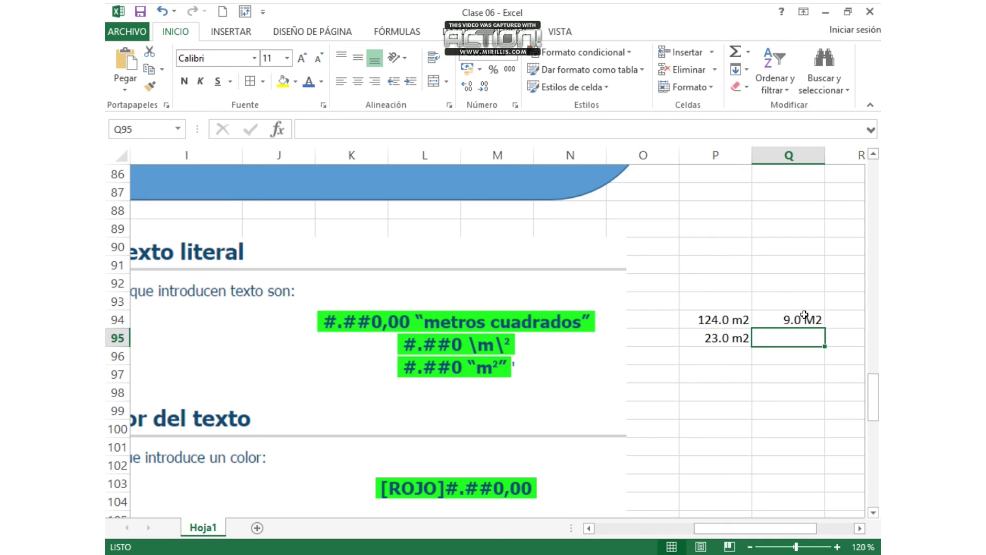
click(738, 343)
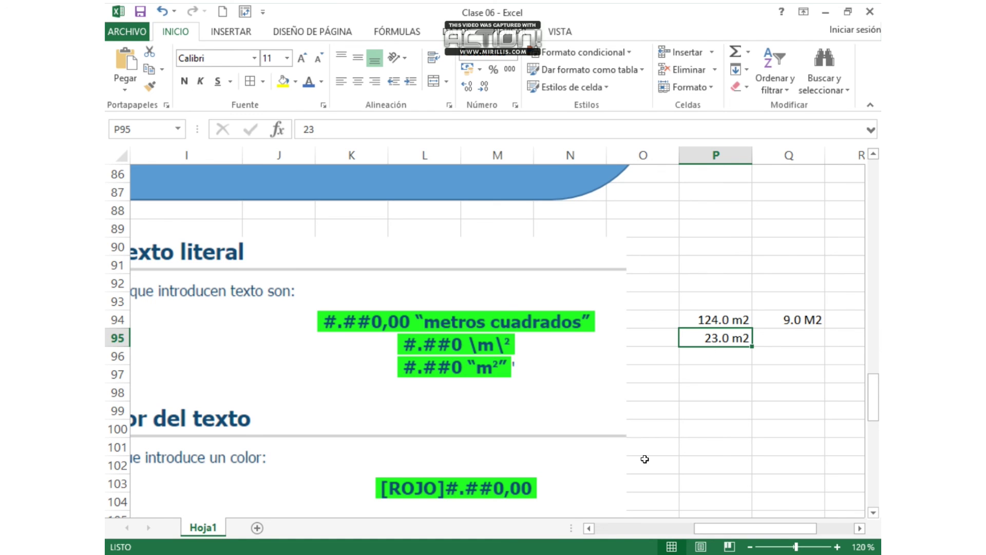
Step: Enter 5,25 with a decimal comma in J137, below the fraction format examples
drag(754, 528, 730, 531)
drag(873, 396, 873, 397)
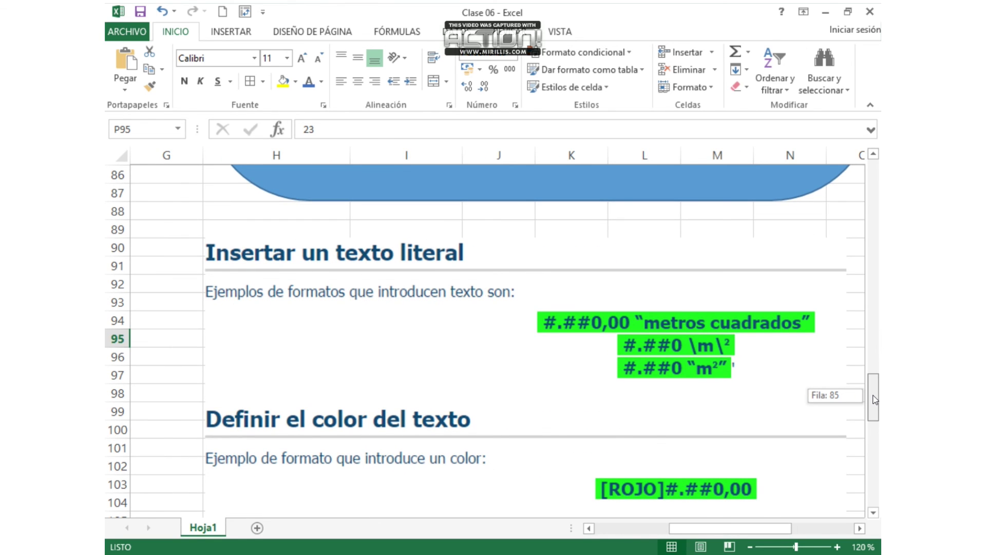
drag(876, 399, 880, 472)
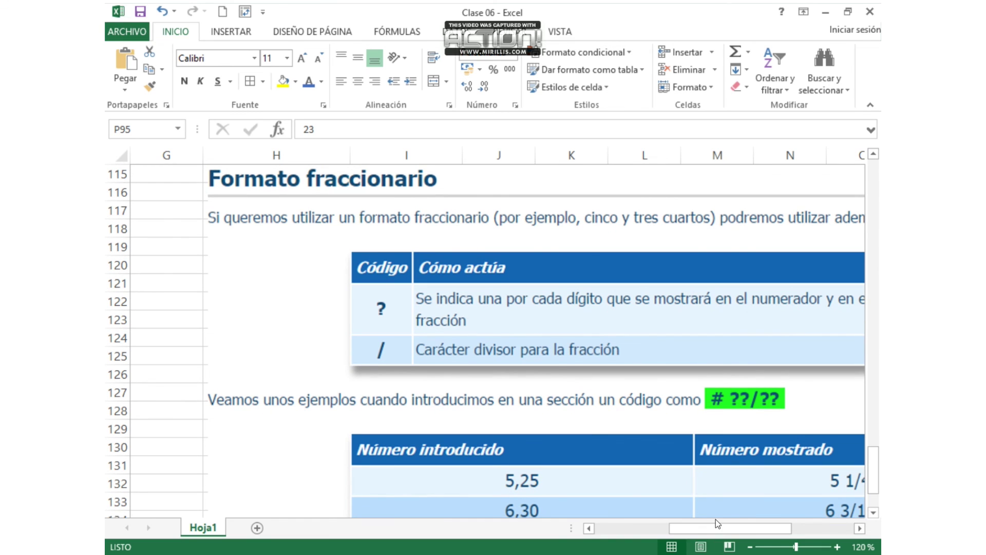
drag(705, 527, 727, 527)
drag(874, 483, 875, 495)
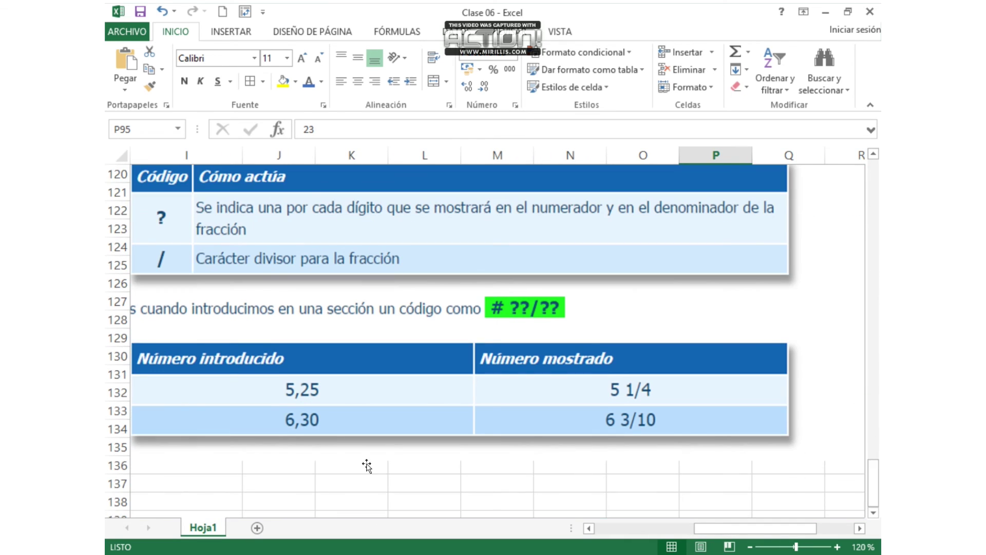
click(263, 482)
click(294, 465)
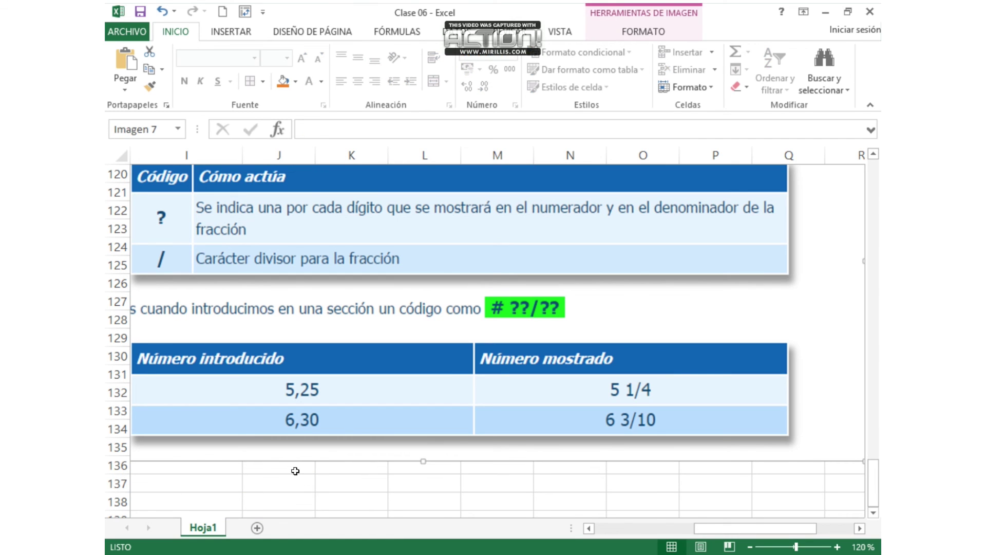
click(292, 482)
text(5,)
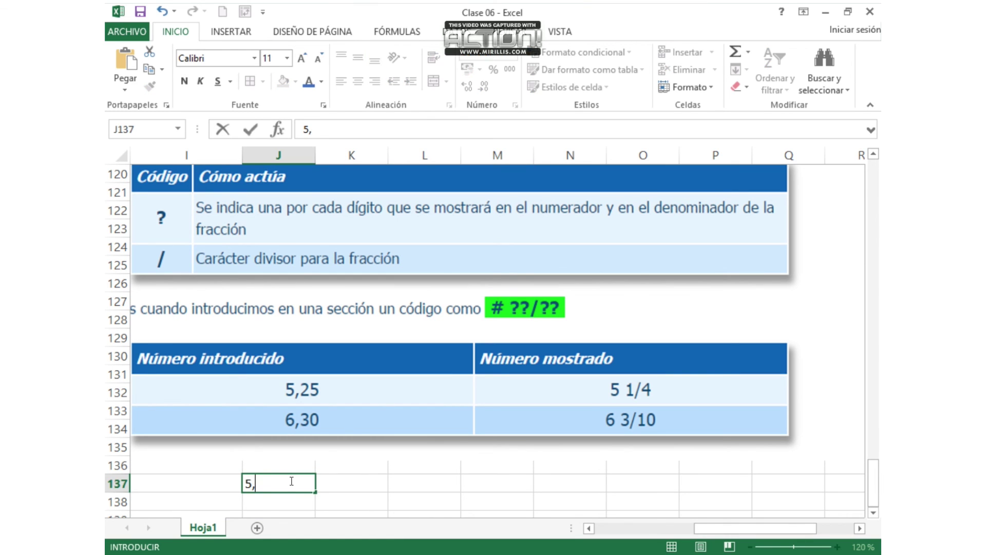
text(25)
key(Return)
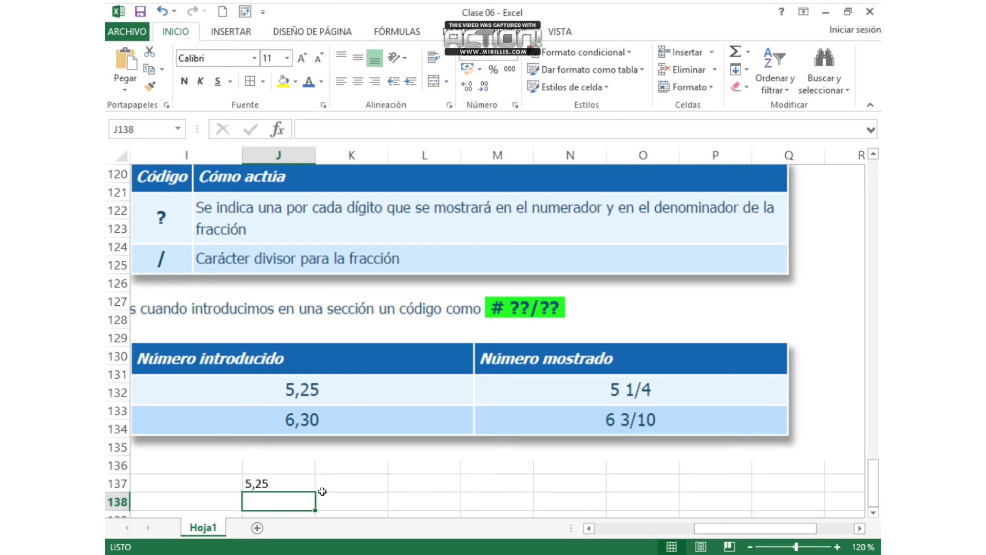
Step: Replace the entry in J137 with 5.25, using a decimal point
key(Up)
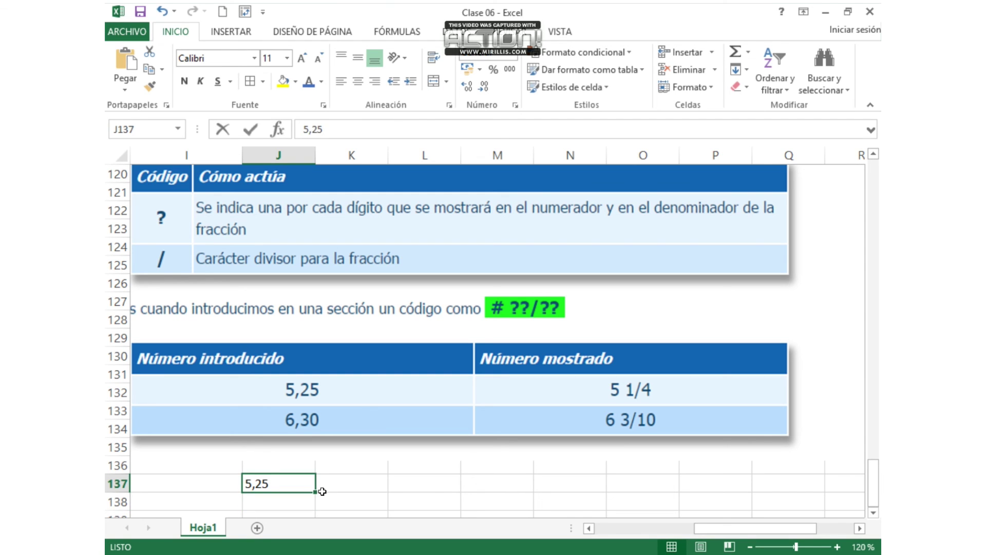
text(5.25)
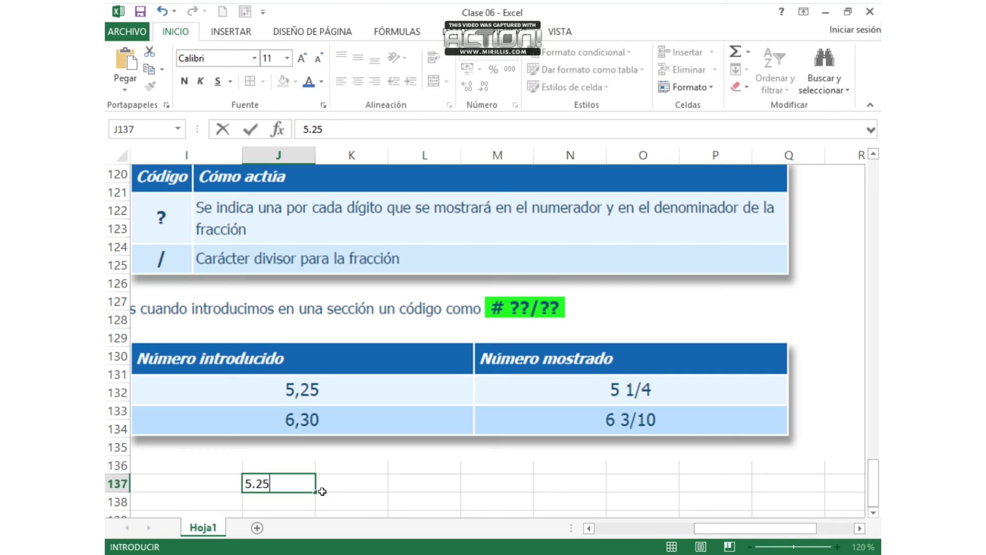
key(Return)
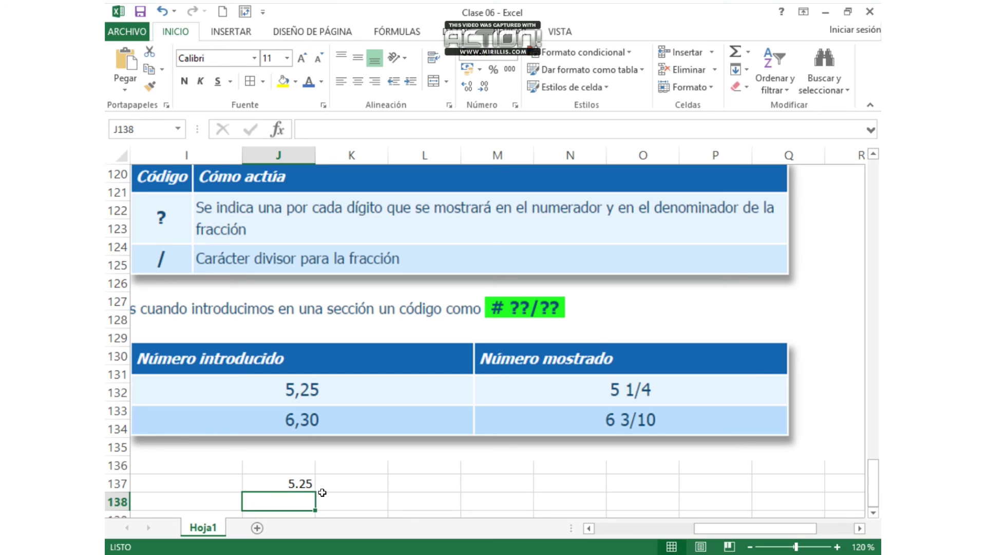
Step: Enter 5.25 in K137, beside the same value in J137, using a decimal point
click(353, 481)
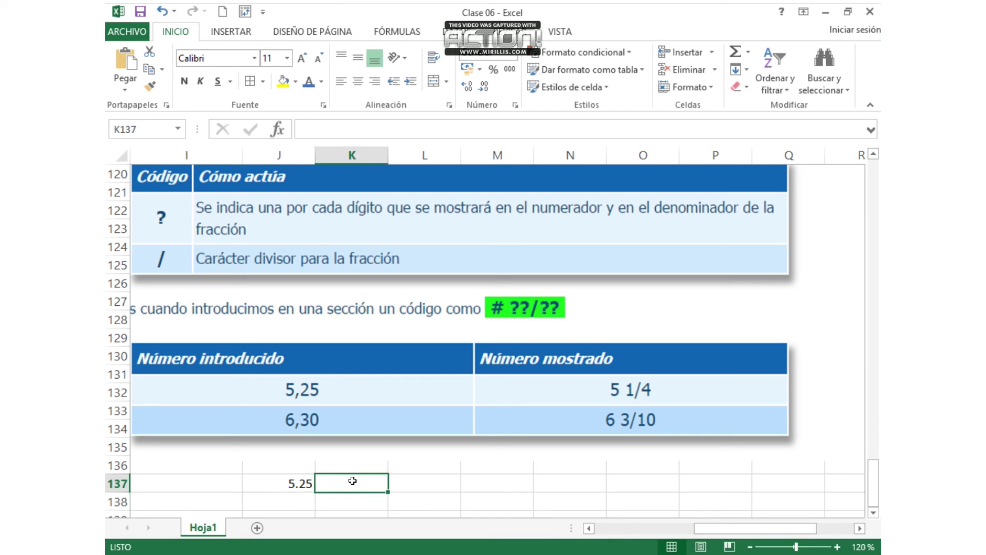
text(5,25)
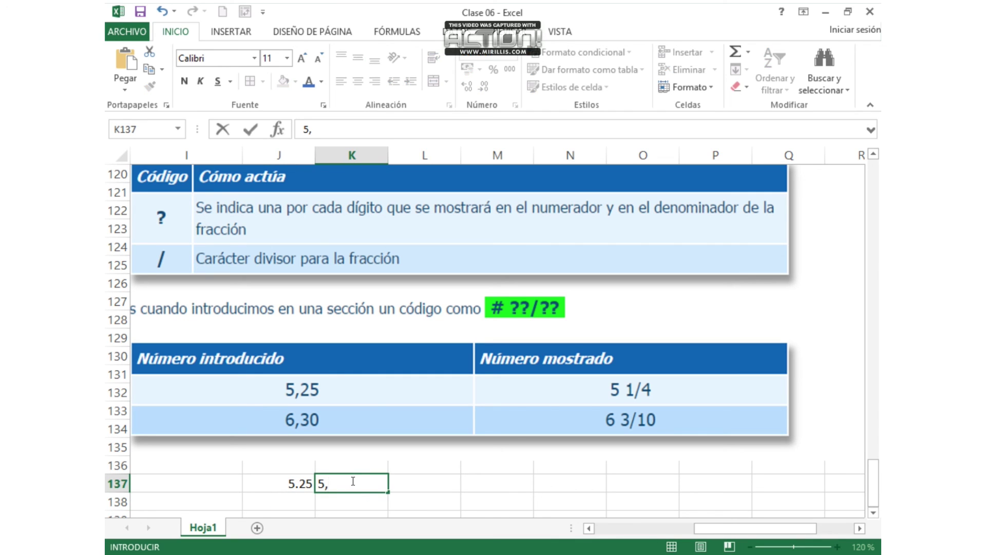
key(BackSpace)
key(BackSpace)
key(BackSpace)
text(.25)
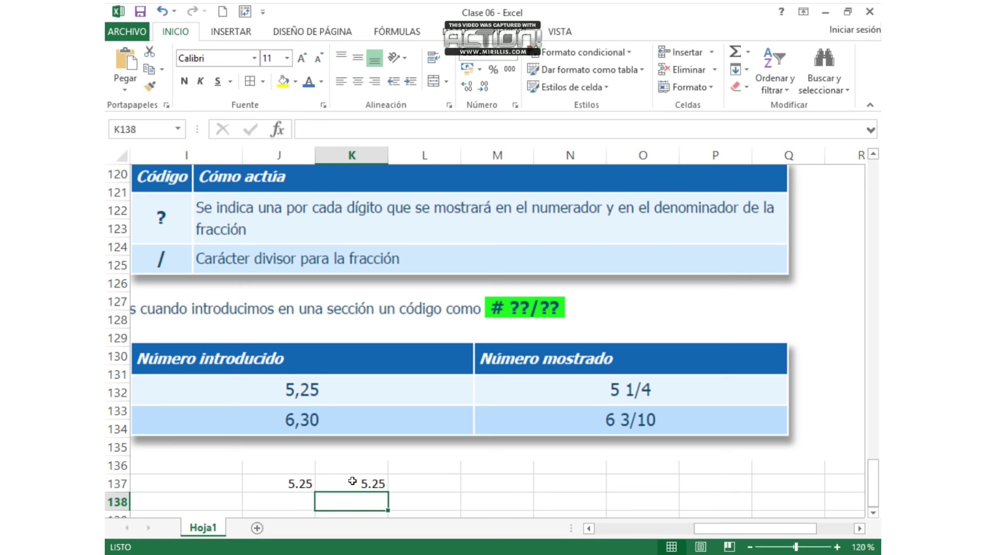
Step: Give K137 the custom number format # ??/?? so its value is shown as a fraction
click(356, 480)
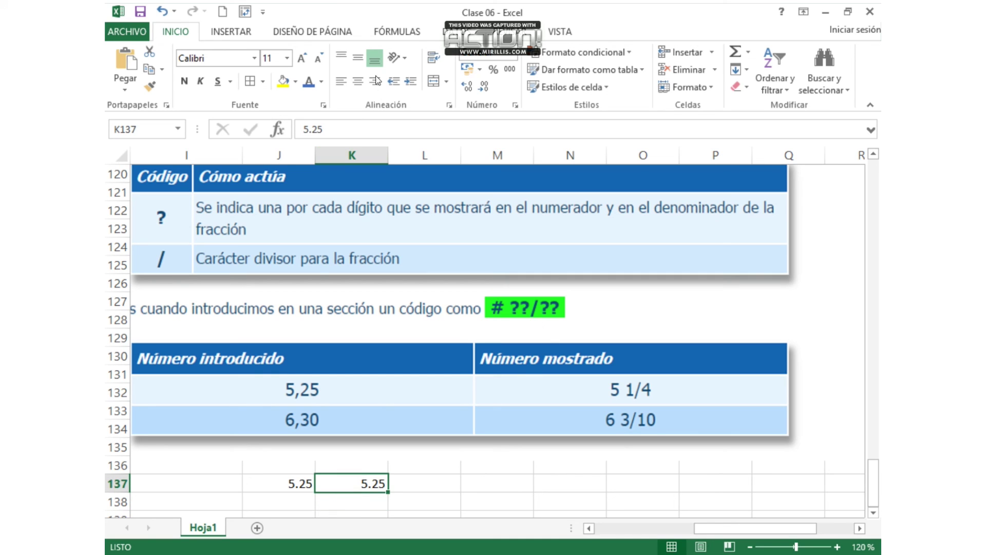
click(514, 53)
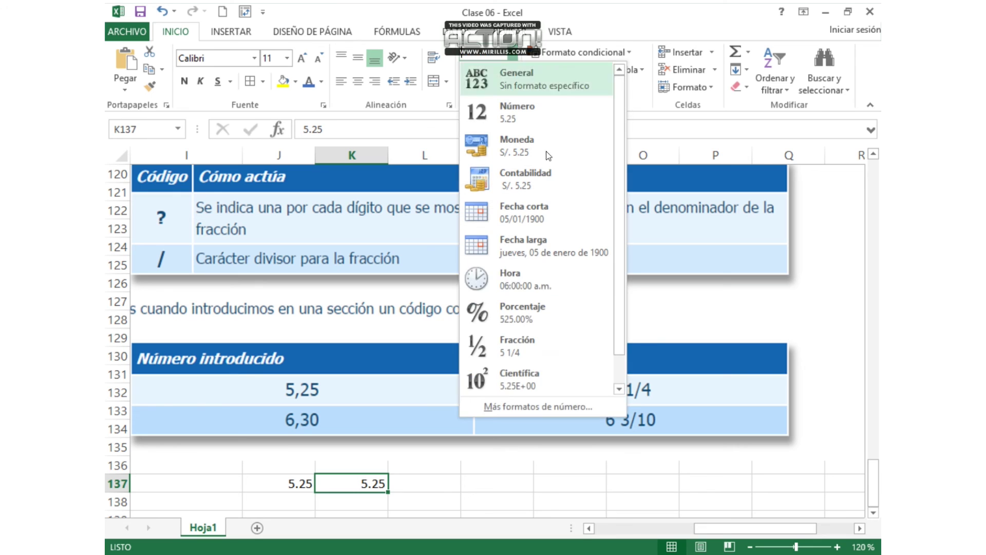
click(541, 408)
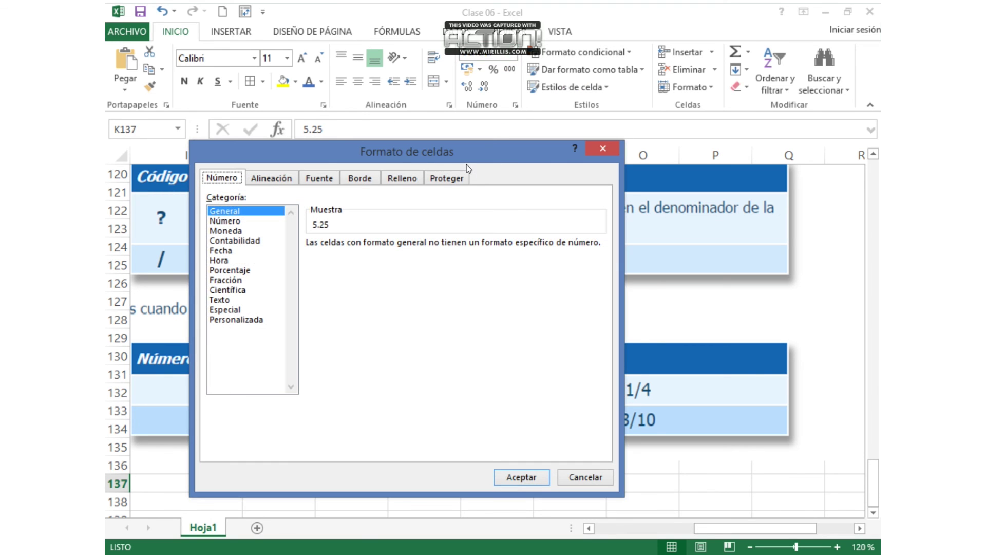
drag(484, 158, 730, 351)
click(514, 509)
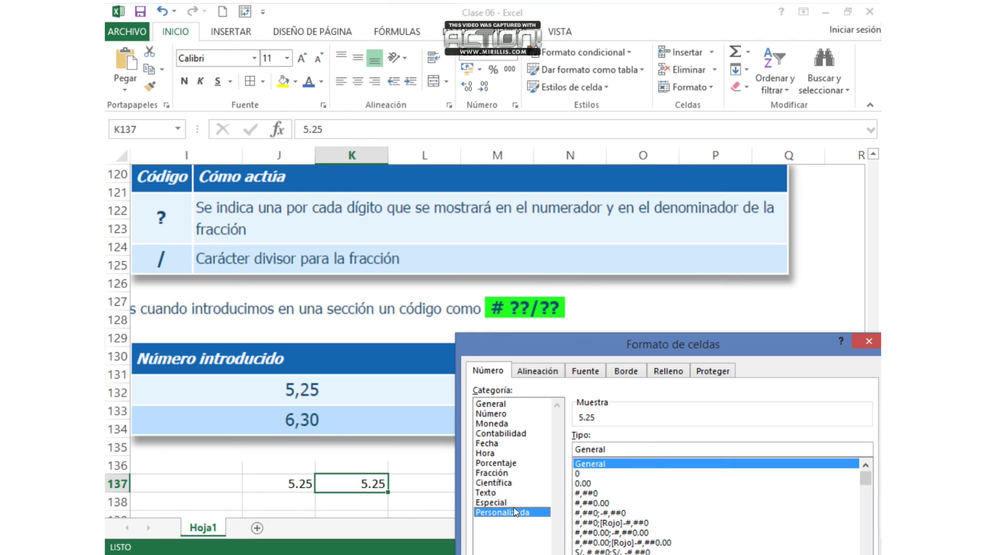
click(611, 447)
text(#)
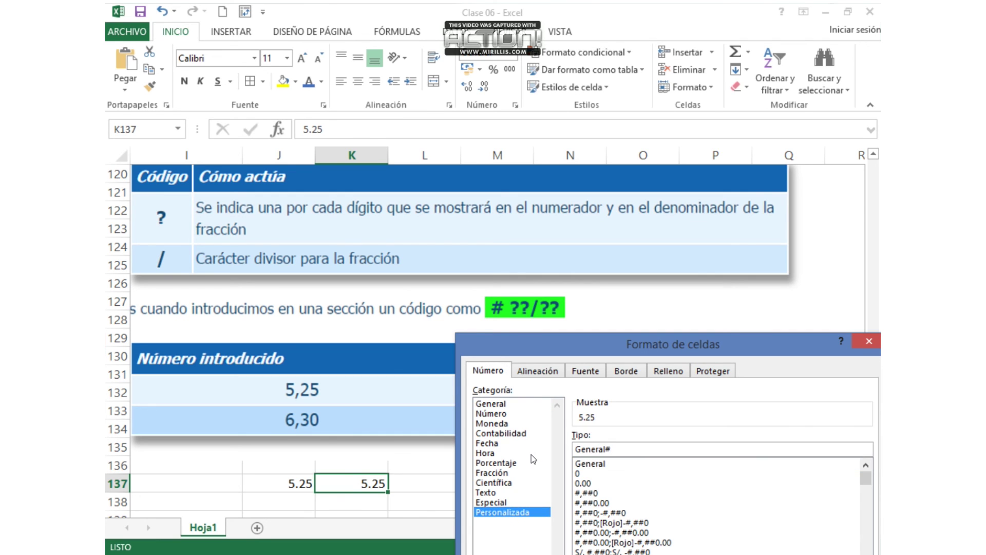
text(??/??)
key(Left)
key(Left)
key(Left)
key(Left)
key(Left)
key(Left)
key(BackSpace)
key(BackSpace)
key(BackSpace)
key(BackSpace)
key(BackSpace)
key(BackSpace)
key(BackSpace)
key(Right)
key(BackSpace)
drag(683, 344, 653, 155)
click(768, 480)
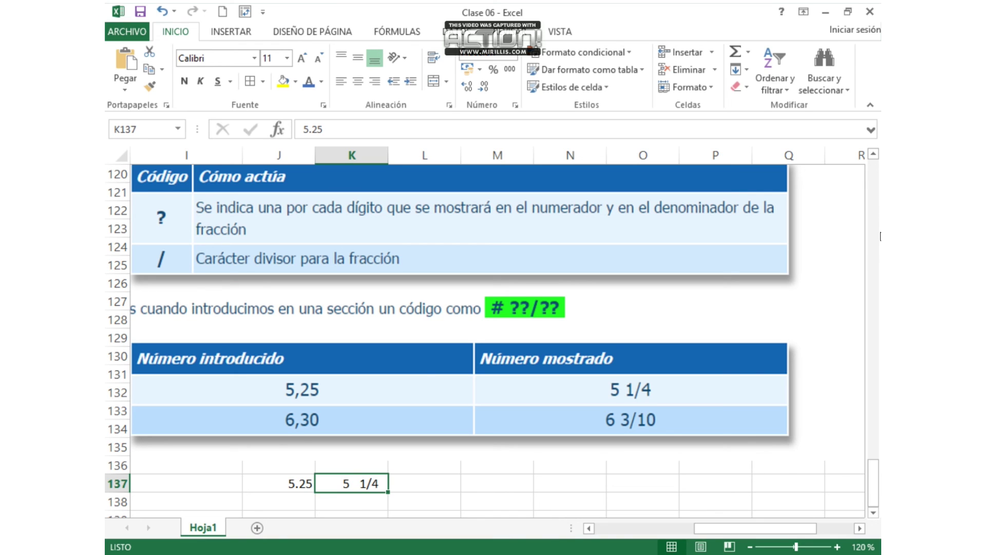
Step: Go back to the earlier text, colour and condition format code examples around rows 92 to 109
mouse_move(765, 531)
mouse_down()
mouse_move(714, 539)
mouse_move(769, 532)
mouse_up()
drag(875, 469, 878, 428)
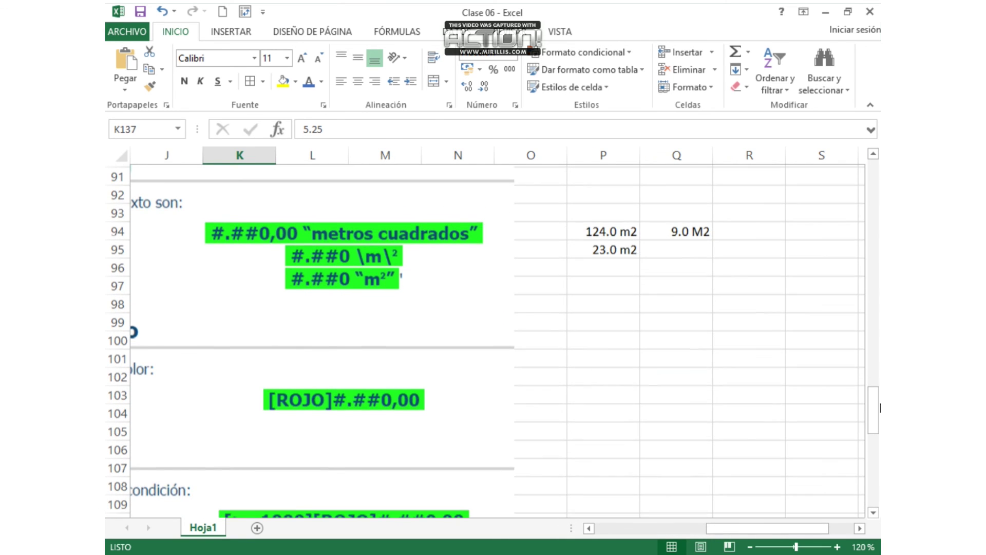